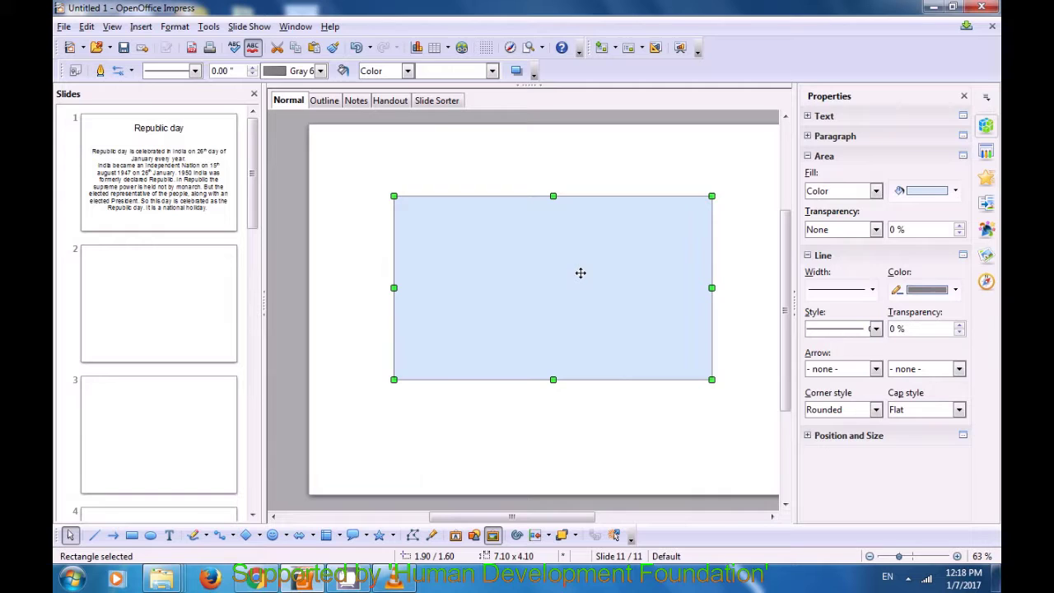
Fill the selected rectangle on slide 11 with the Water bitmap and deselect it
{"action": "left_click", "coordinate": [408, 71]}
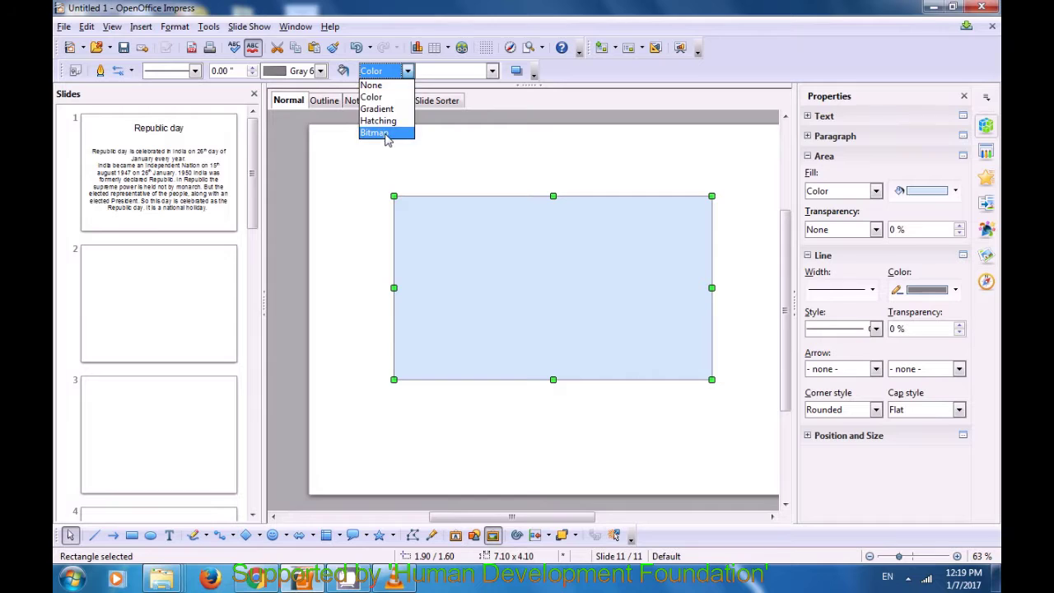
{"action": "key", "text": "Escape"}
{"action": "key", "text": "Down"}
{"action": "key", "text": "Down"}
{"action": "key", "text": "Down"}
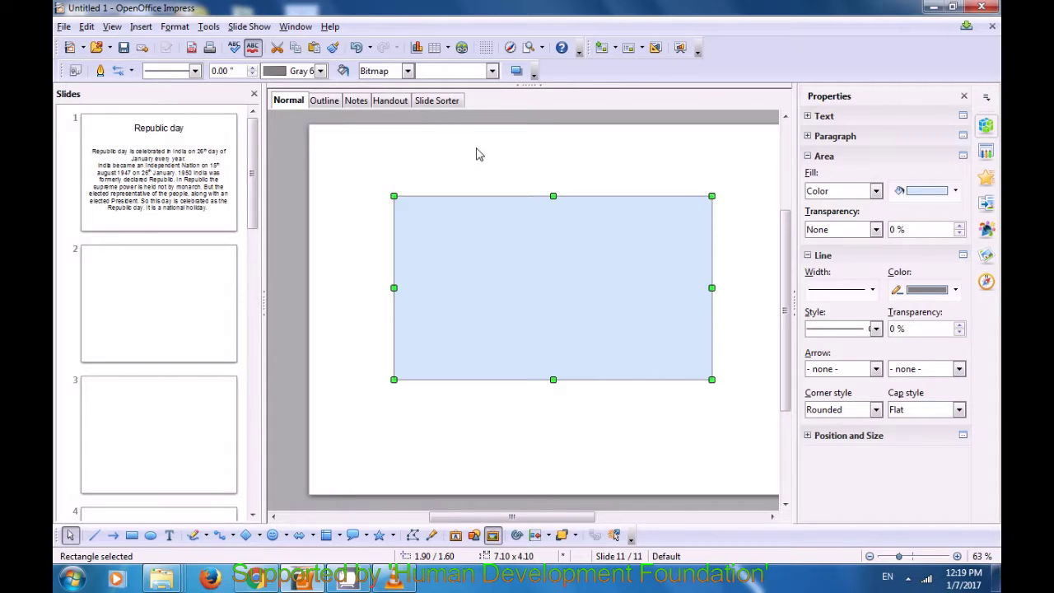
{"action": "left_click", "coordinate": [492, 71]}
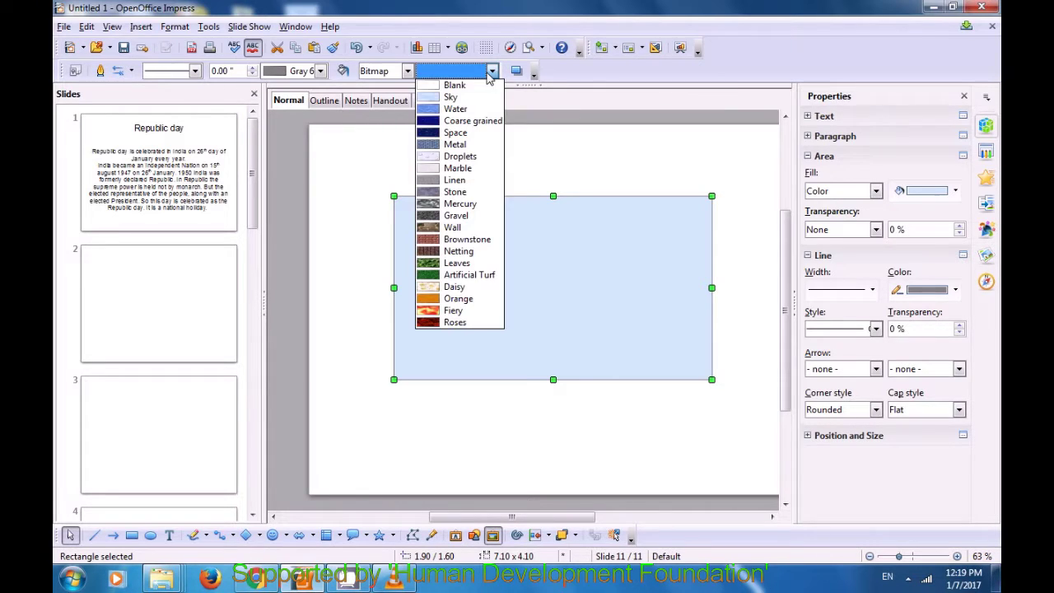
{"action": "left_click", "coordinate": [474, 120]}
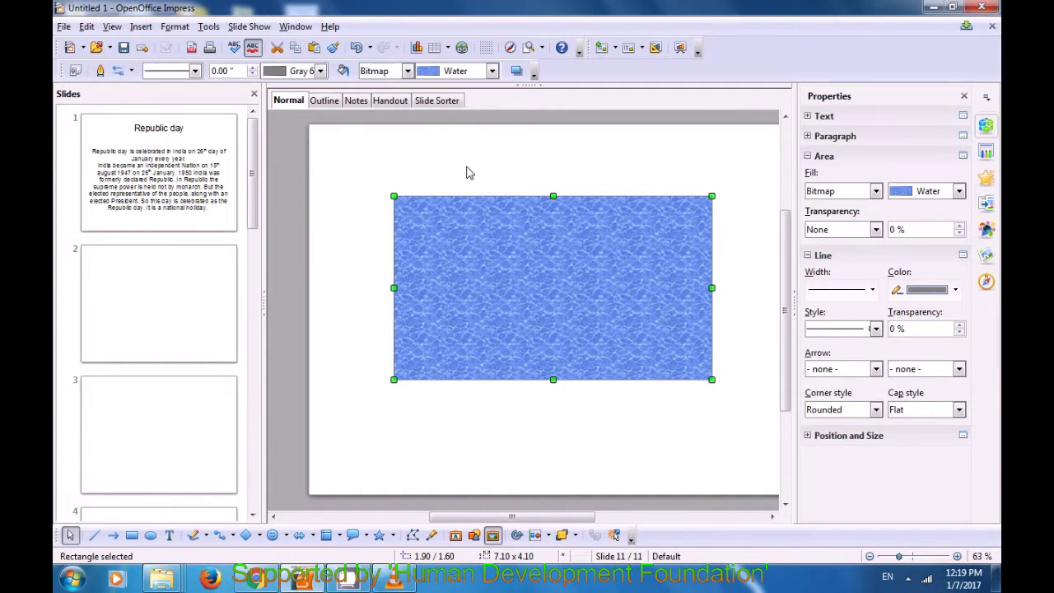
{"action": "left_click", "coordinate": [466, 173]}
Draw a Magnetic Disc flowchart shape about 3.20 by 4.30 inches near the middle of slide 2
{"action": "left_click", "coordinate": [162, 291]}
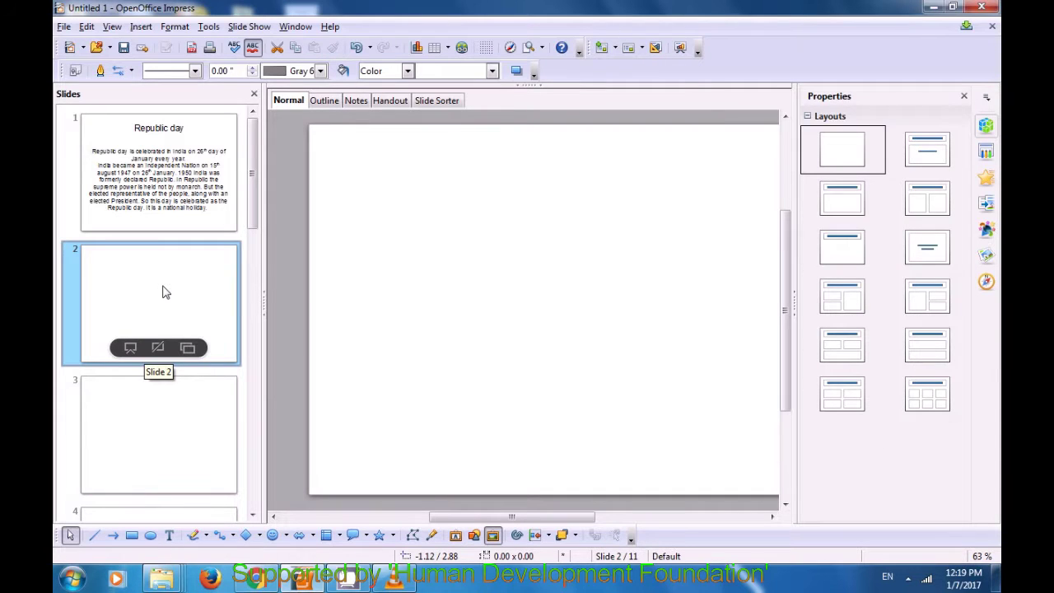
{"action": "left_click", "coordinate": [338, 536]}
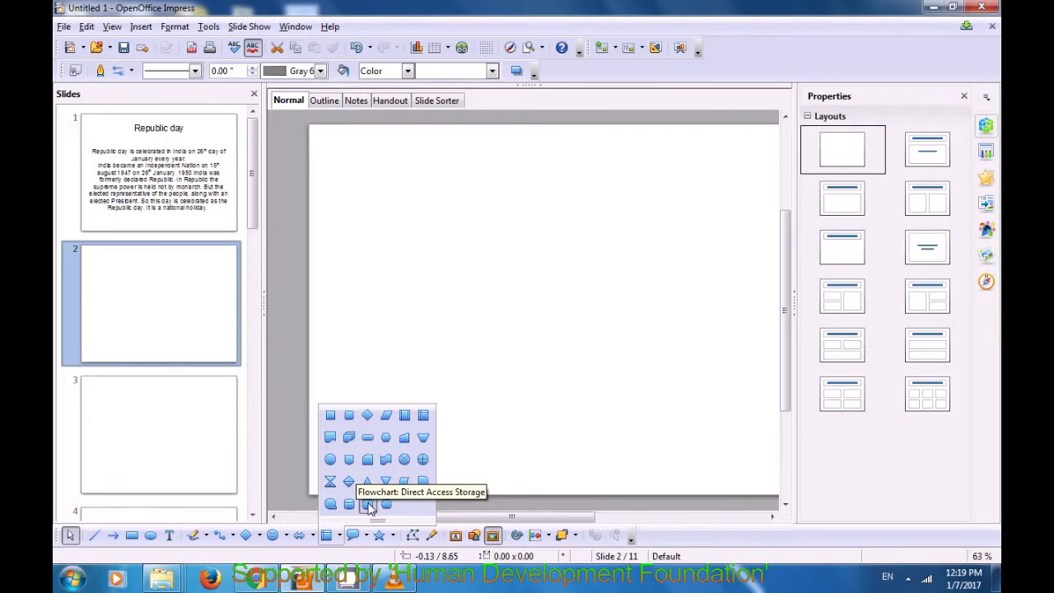
{"action": "left_click", "coordinate": [287, 536]}
{"action": "left_click", "coordinate": [287, 535]}
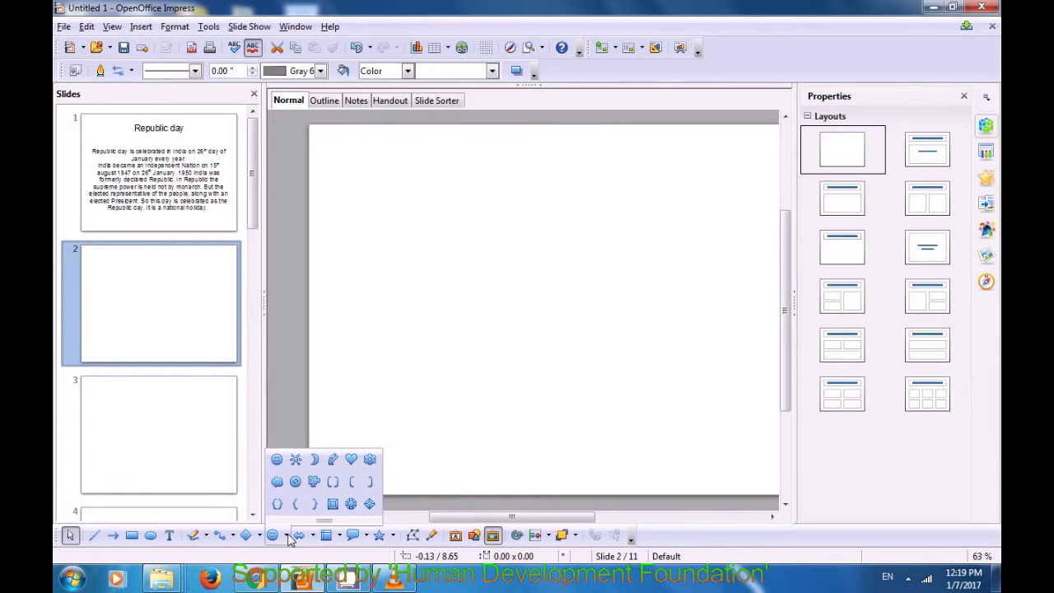
{"action": "left_click", "coordinate": [366, 536]}
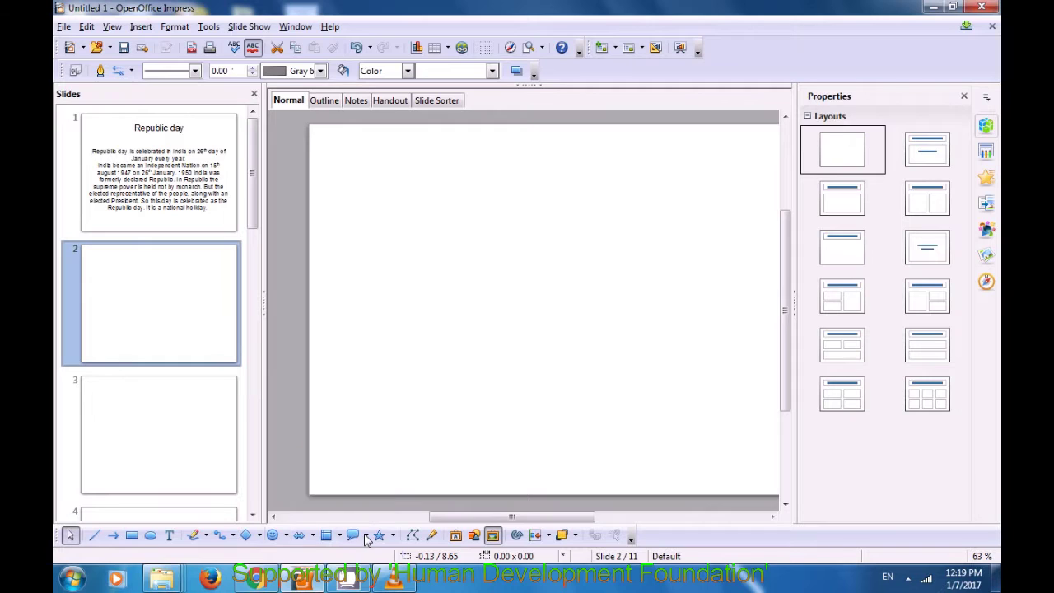
{"action": "left_click", "coordinate": [368, 537]}
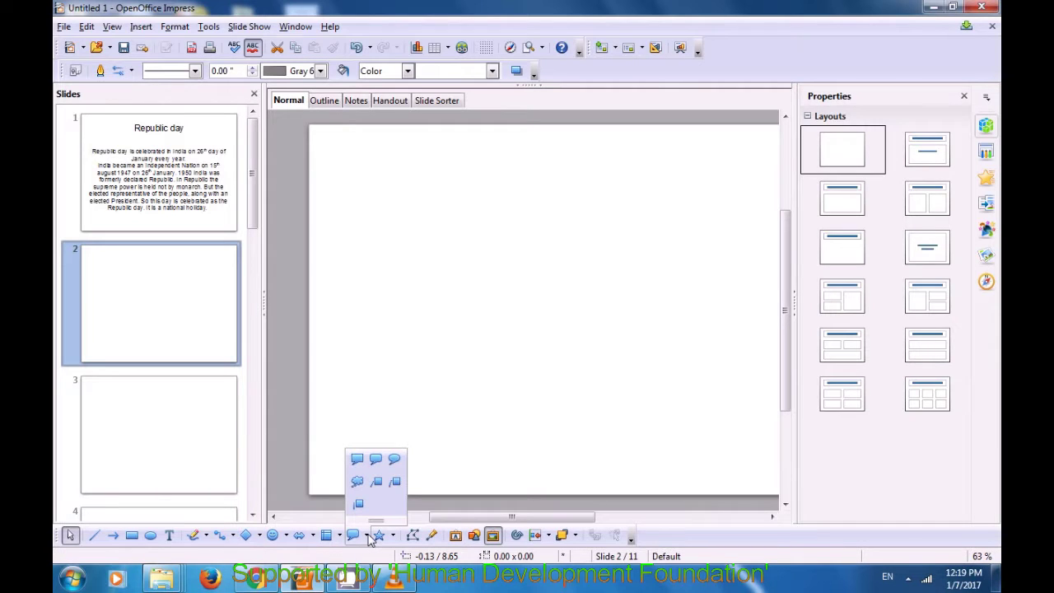
{"action": "left_click", "coordinate": [342, 536]}
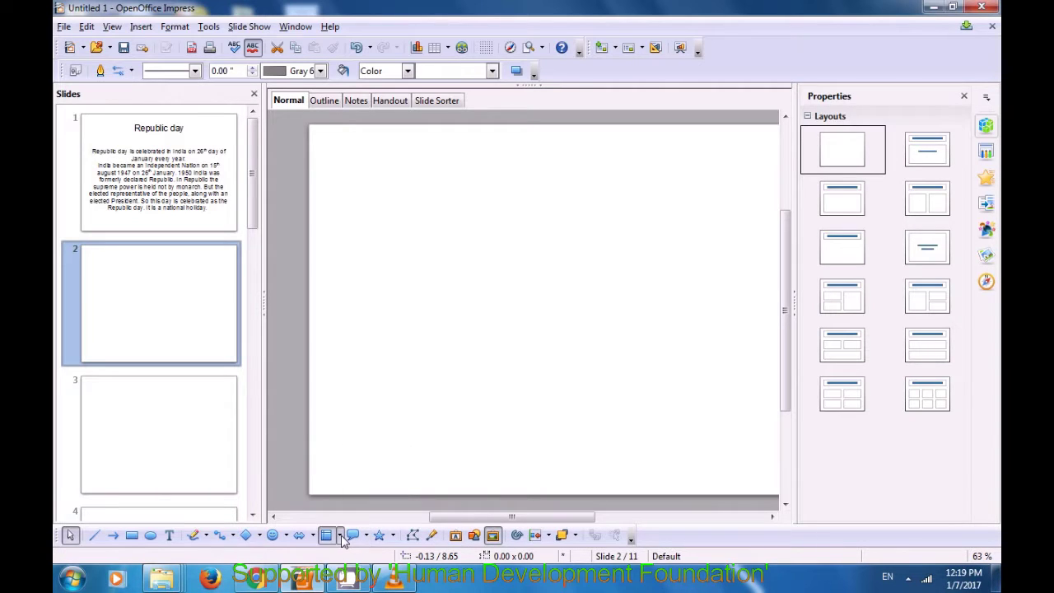
{"action": "left_click", "coordinate": [342, 536]}
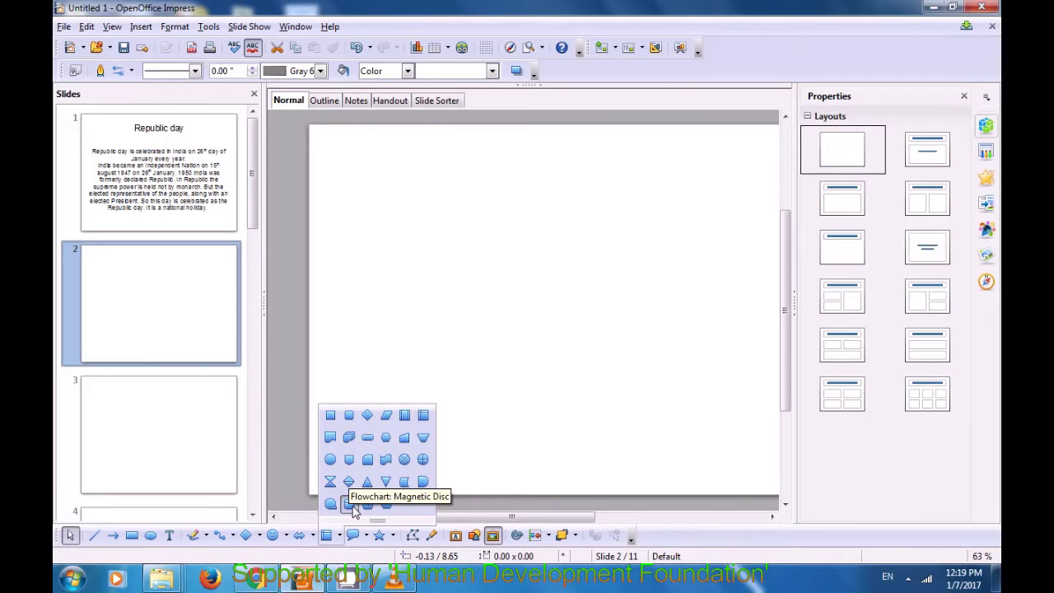
{"action": "left_click", "coordinate": [352, 506]}
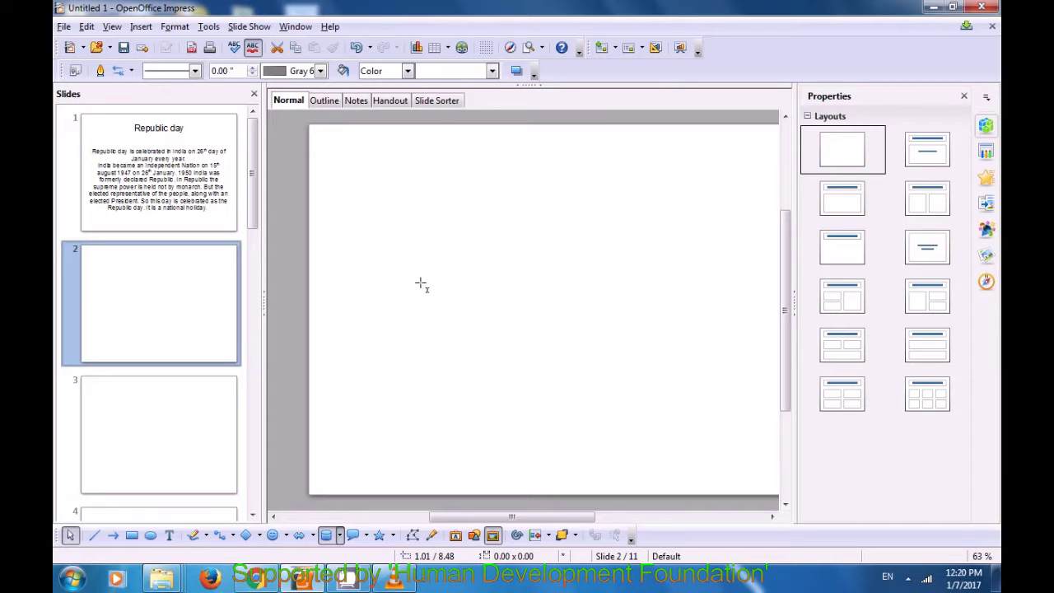
{"action": "left_click_drag", "start_coordinate": [447, 210], "coordinate": [591, 402]}
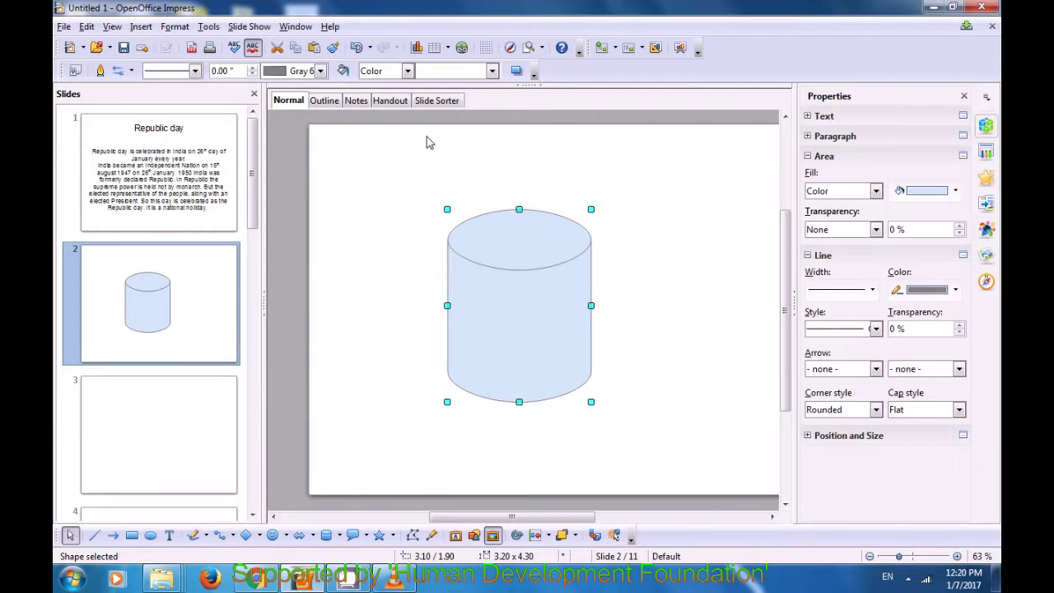
Fill the cylinder on slide 2 with the Blue triple 90 degrees hatching and deselect it
{"action": "left_click", "coordinate": [411, 72]}
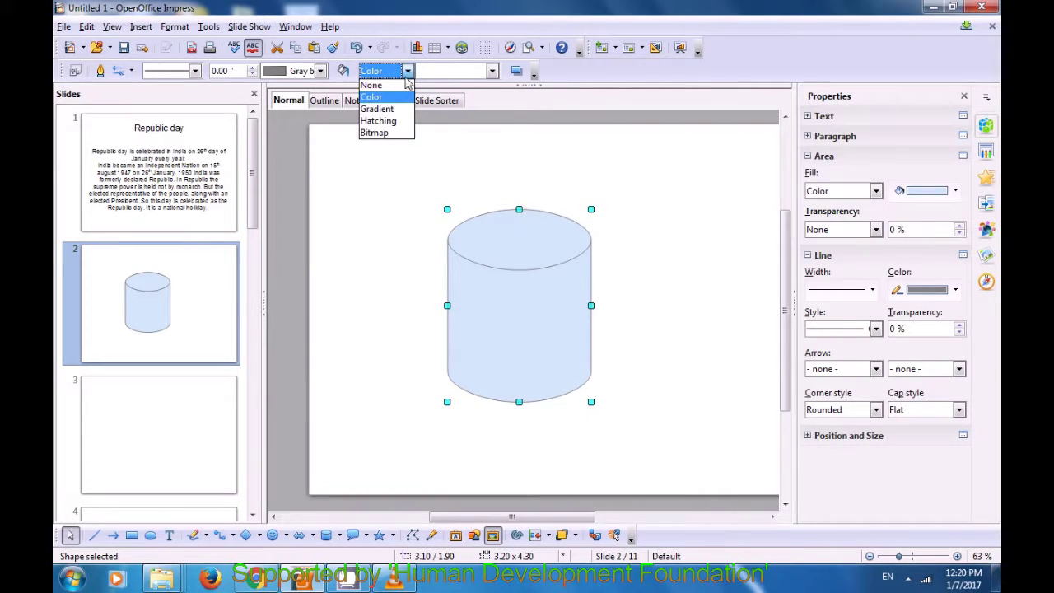
{"action": "left_click", "coordinate": [393, 121]}
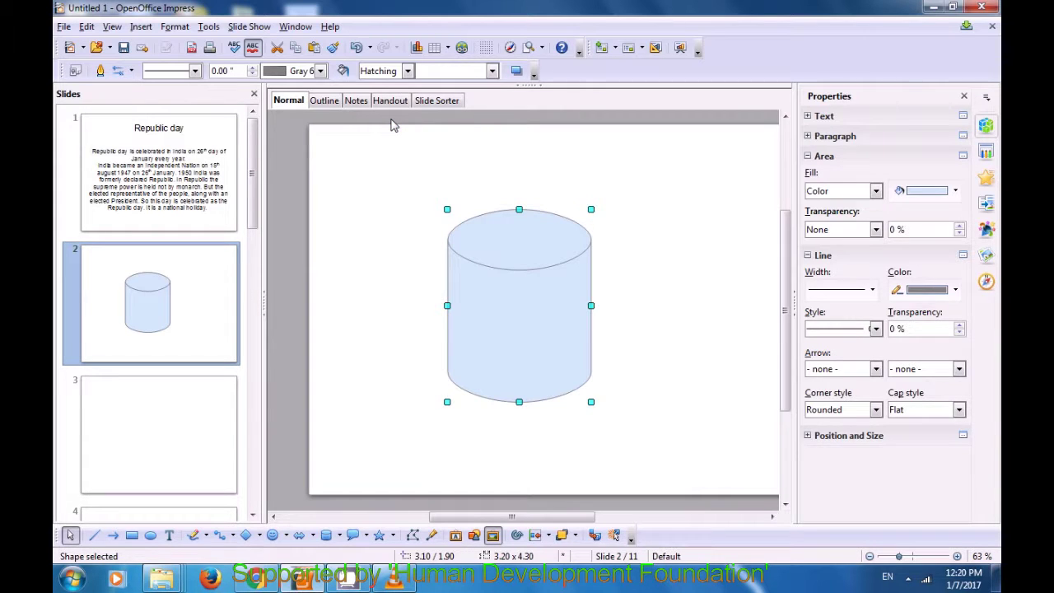
{"action": "left_click", "coordinate": [493, 72]}
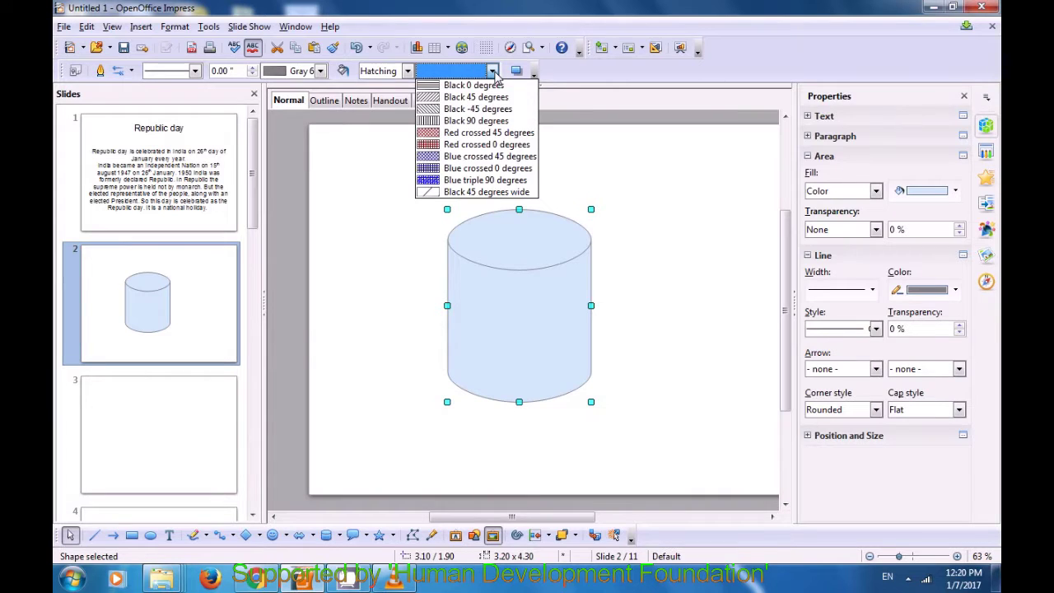
{"action": "left_click", "coordinate": [485, 179]}
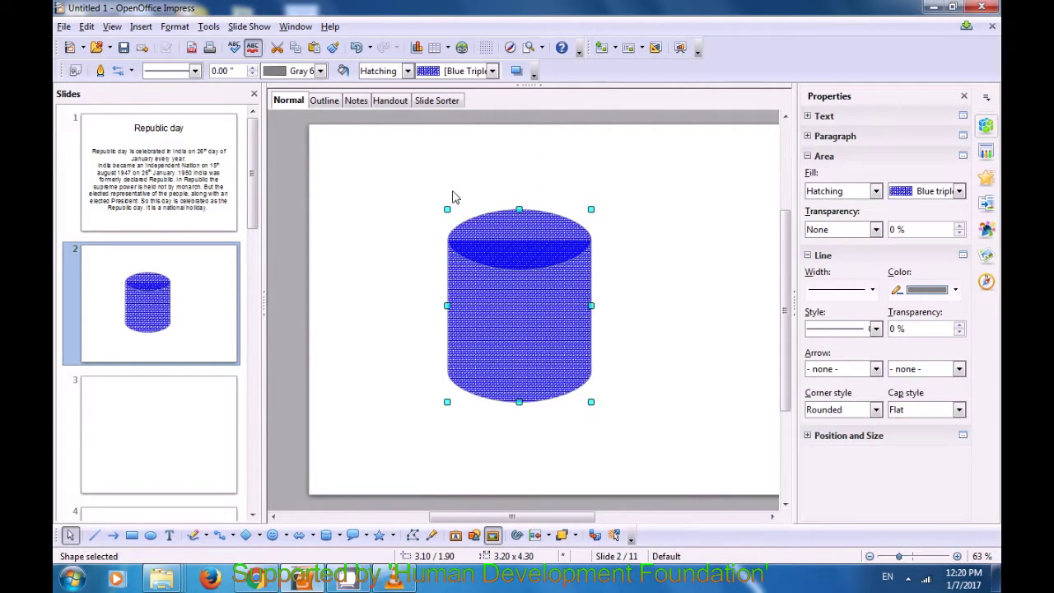
{"action": "left_click", "coordinate": [368, 251]}
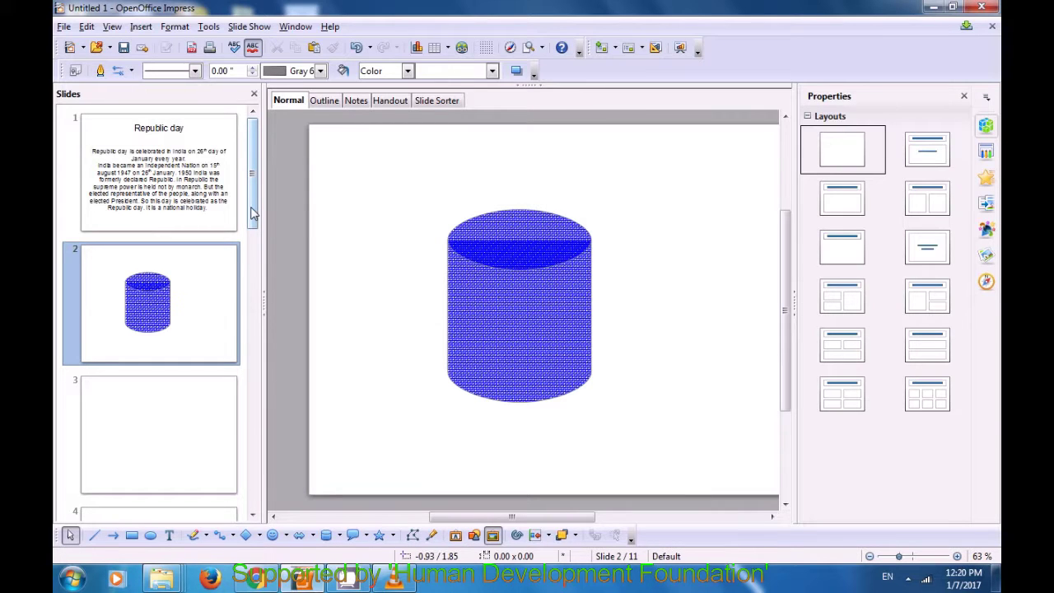
Go to slide 3 and look through the available symbol, block arrow, flowchart, callout and star shapes
{"action": "left_click_drag", "start_coordinate": [253, 213], "coordinate": [259, 238]}
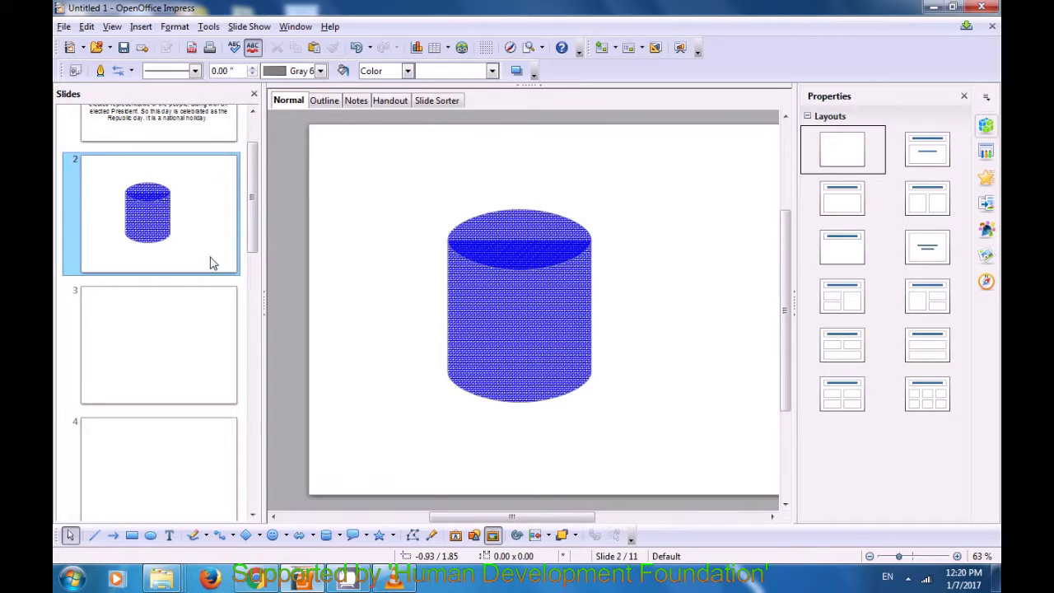
{"action": "left_click", "coordinate": [165, 332]}
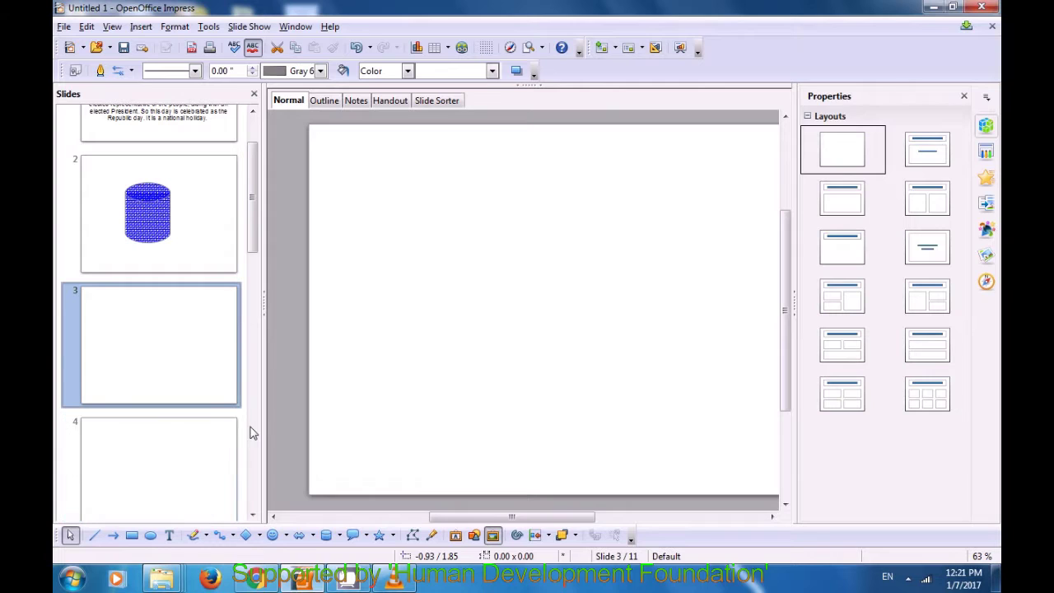
{"action": "left_click", "coordinate": [285, 537]}
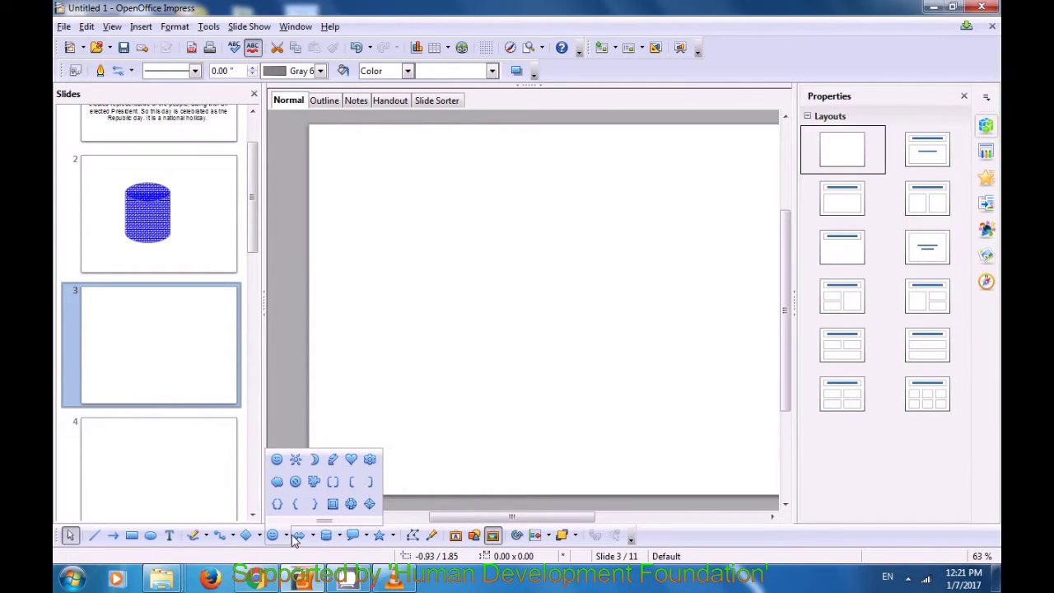
{"action": "left_click", "coordinate": [312, 536]}
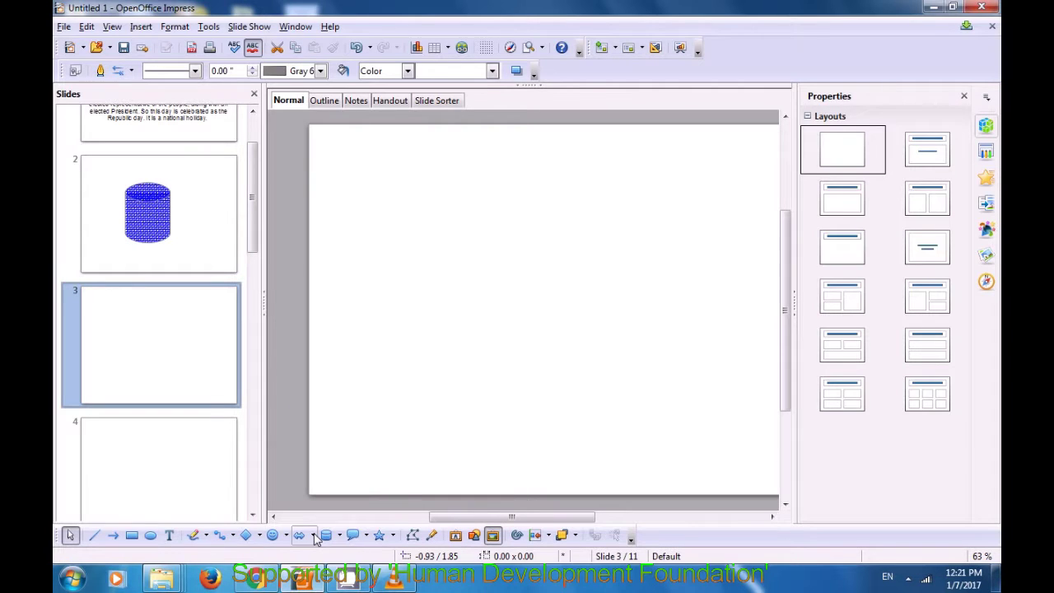
{"action": "left_click", "coordinate": [313, 536]}
{"action": "left_click", "coordinate": [337, 536]}
{"action": "left_click", "coordinate": [339, 537]}
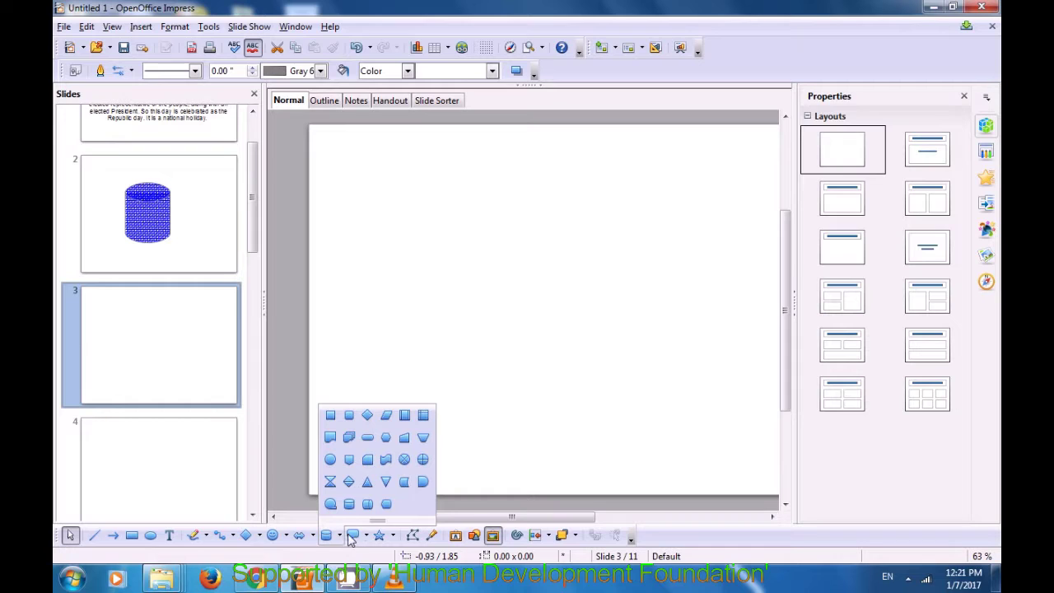
{"action": "left_click", "coordinate": [367, 536]}
{"action": "left_click", "coordinate": [367, 536]}
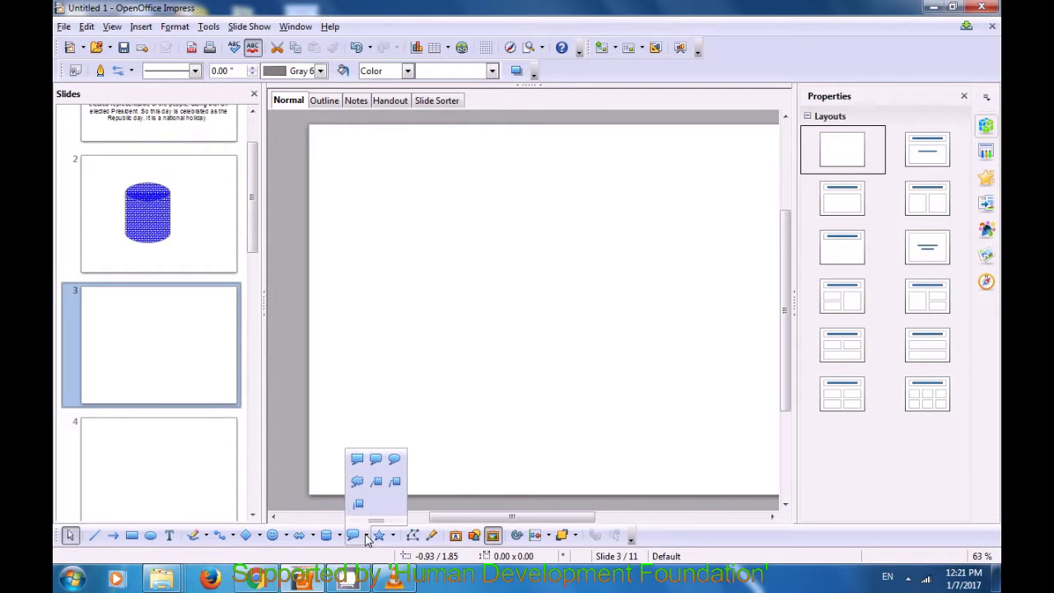
{"action": "left_click", "coordinate": [394, 536]}
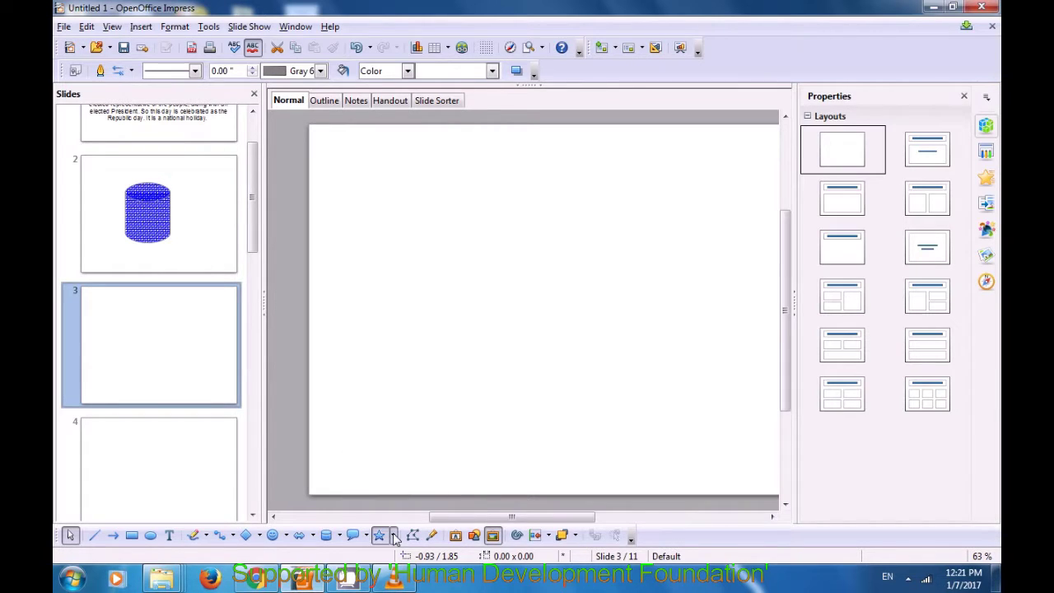
{"action": "left_click", "coordinate": [394, 536]}
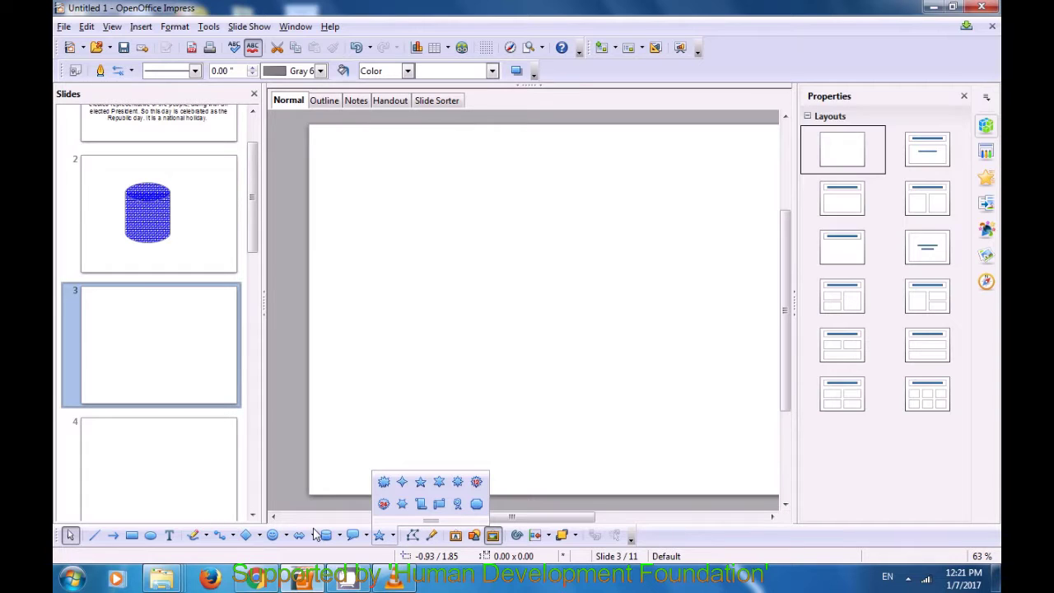
Draw a beveled rectangle symbol shape about 4.70 by 4.10 inches near the middle of slide 3
{"action": "left_click", "coordinate": [286, 537]}
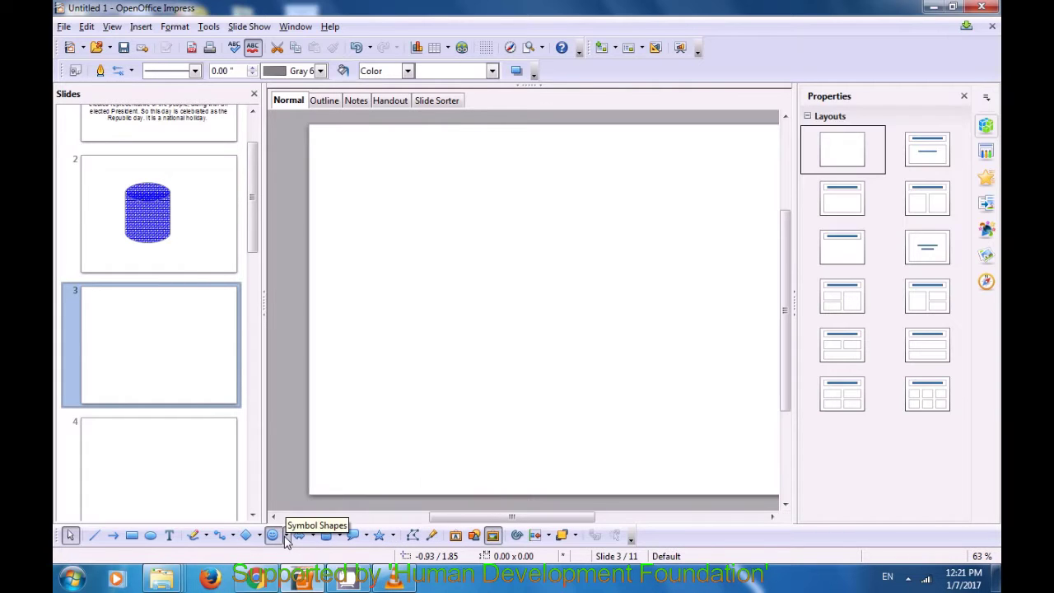
{"action": "left_click", "coordinate": [286, 536]}
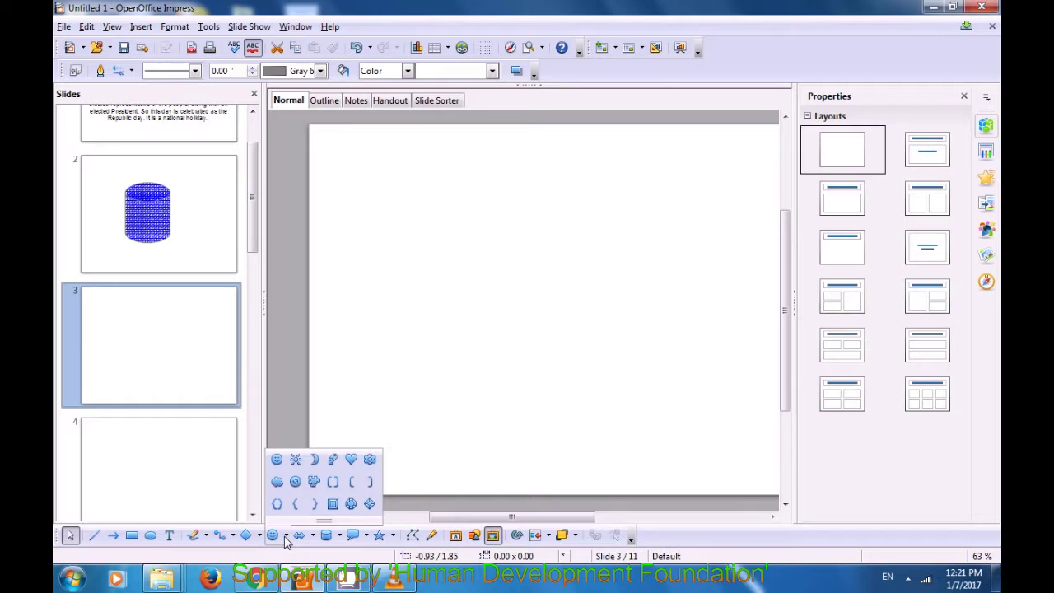
{"action": "left_click", "coordinate": [333, 503]}
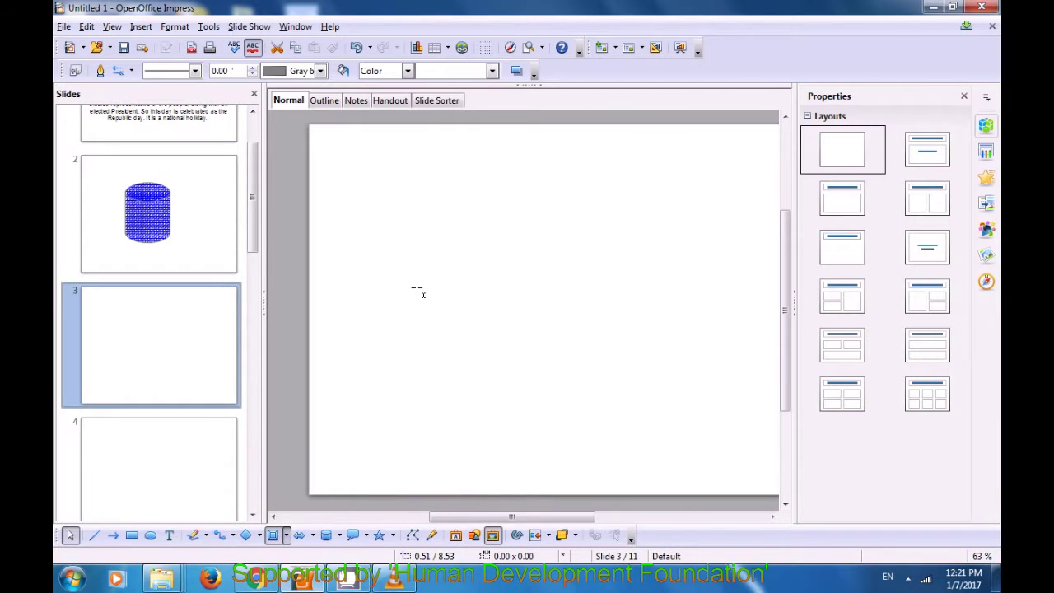
{"action": "mouse_move", "coordinate": [441, 224]}
{"action": "left_mouse_down"}
{"action": "mouse_move", "coordinate": [456, 256]}
{"action": "mouse_move", "coordinate": [650, 406]}
{"action": "left_mouse_up"}
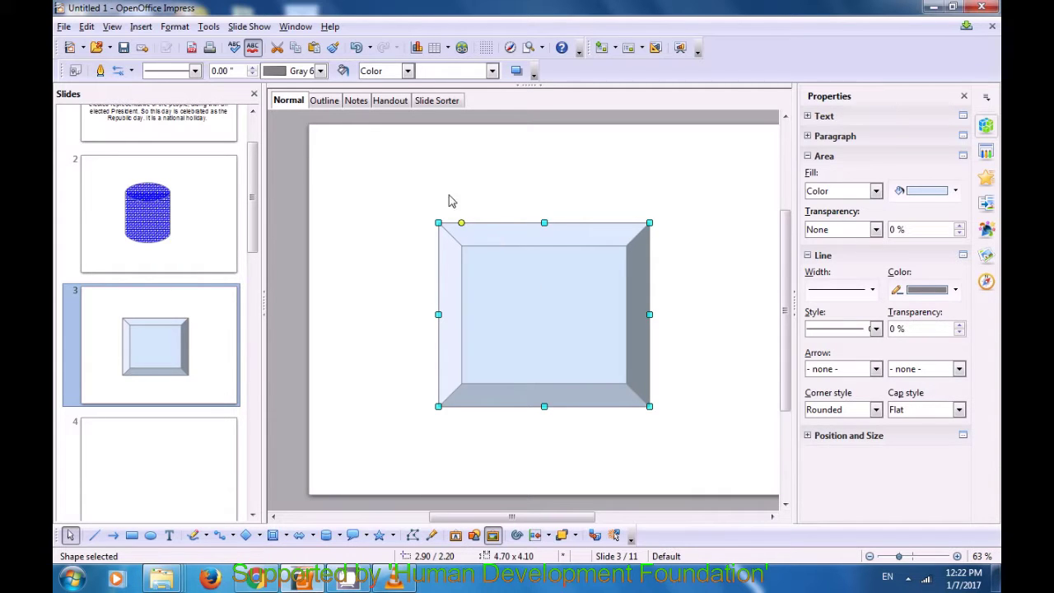
Give the beveled rectangle on slide 3 a Black outline and an Ellipsoid blue gray/light blue gradient fill, leaving it deselected
{"action": "left_click", "coordinate": [320, 71]}
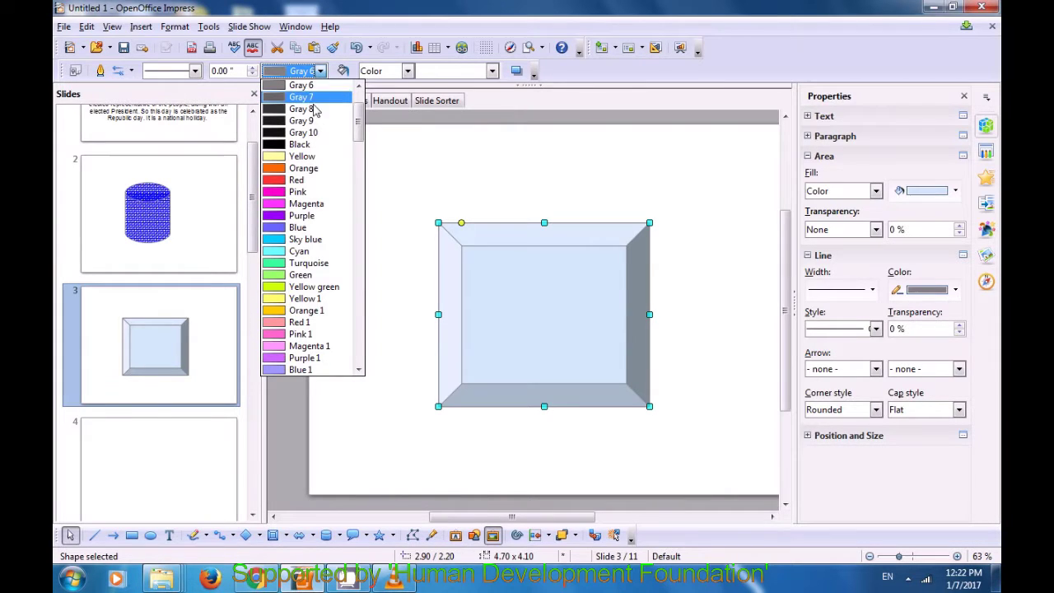
{"action": "left_click", "coordinate": [309, 145]}
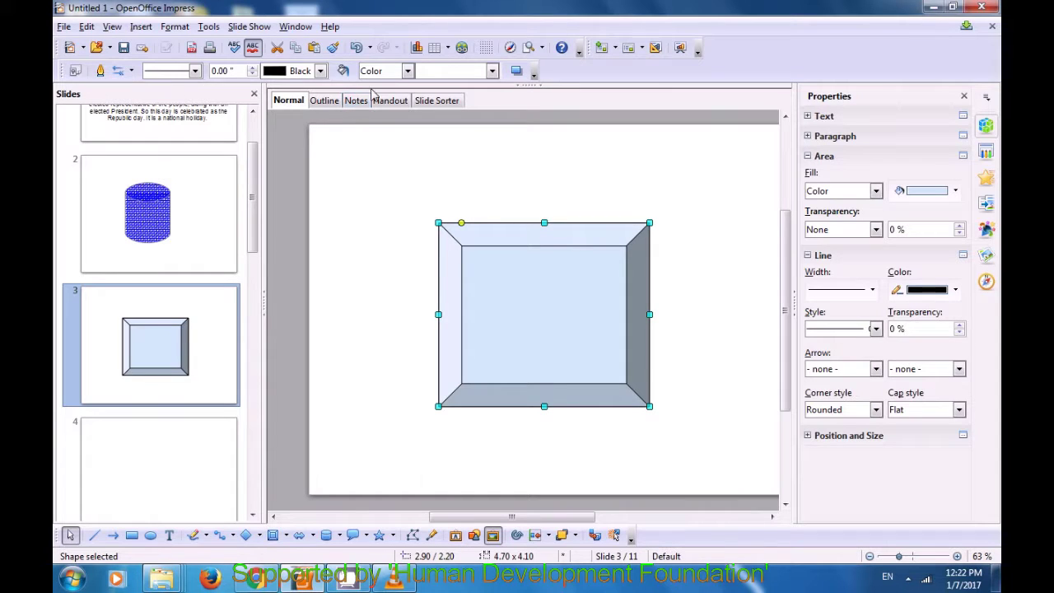
{"action": "left_click", "coordinate": [408, 73]}
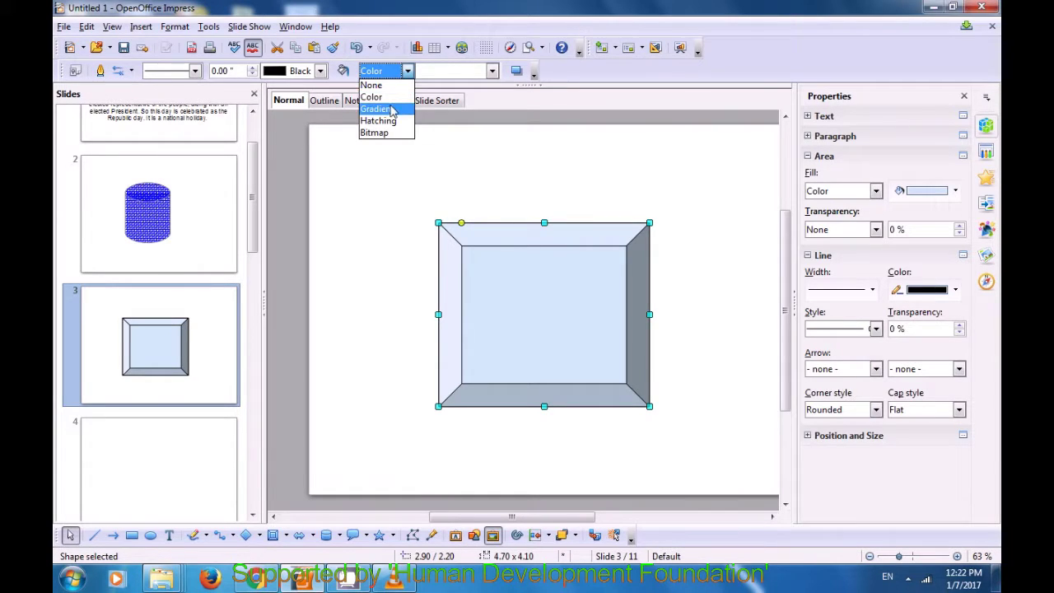
{"action": "left_click", "coordinate": [392, 109]}
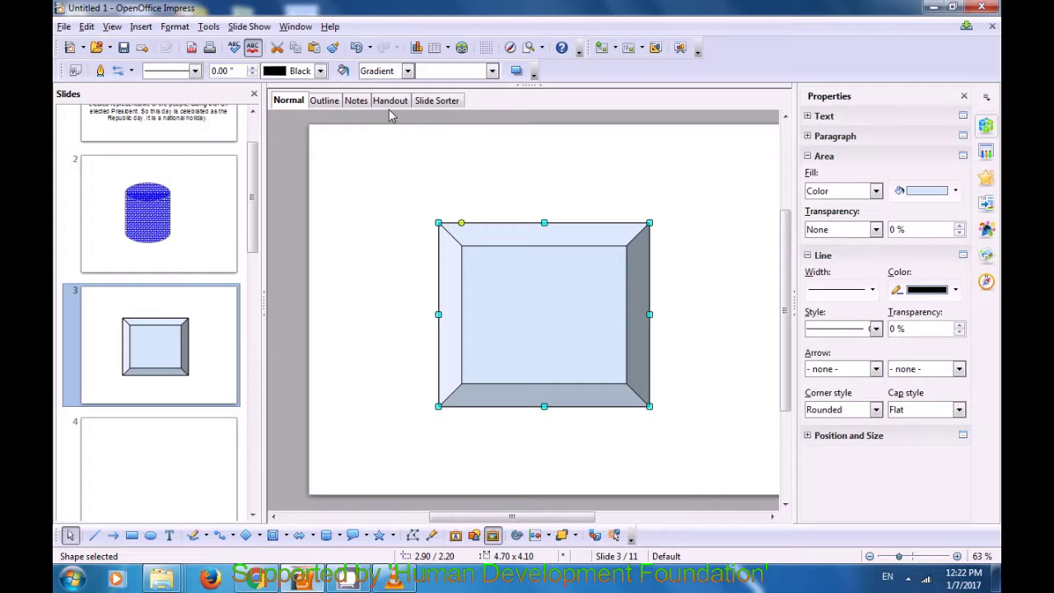
{"action": "left_click", "coordinate": [493, 72]}
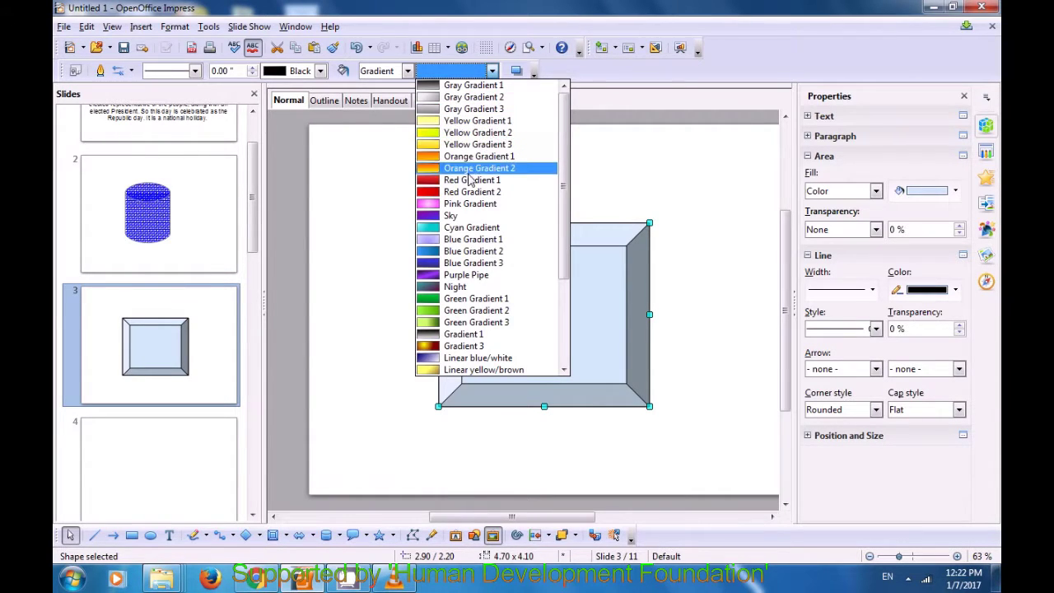
{"action": "scroll", "coordinate": [473, 197], "scroll_direction": "down", "scroll_amount": 3}
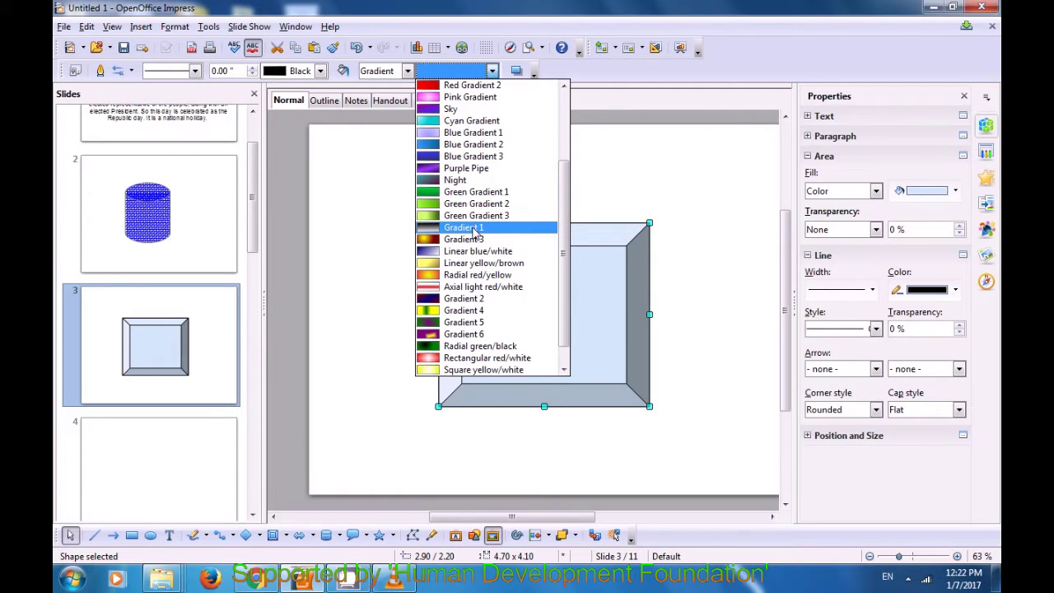
{"action": "scroll", "coordinate": [472, 234], "scroll_direction": "down", "scroll_amount": 1}
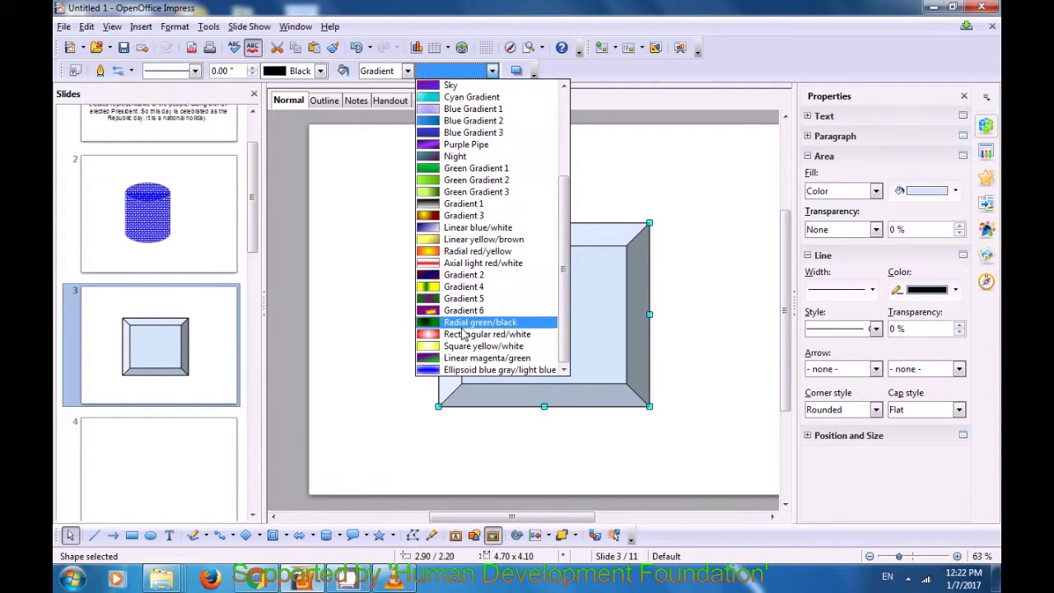
{"action": "left_click", "coordinate": [459, 370]}
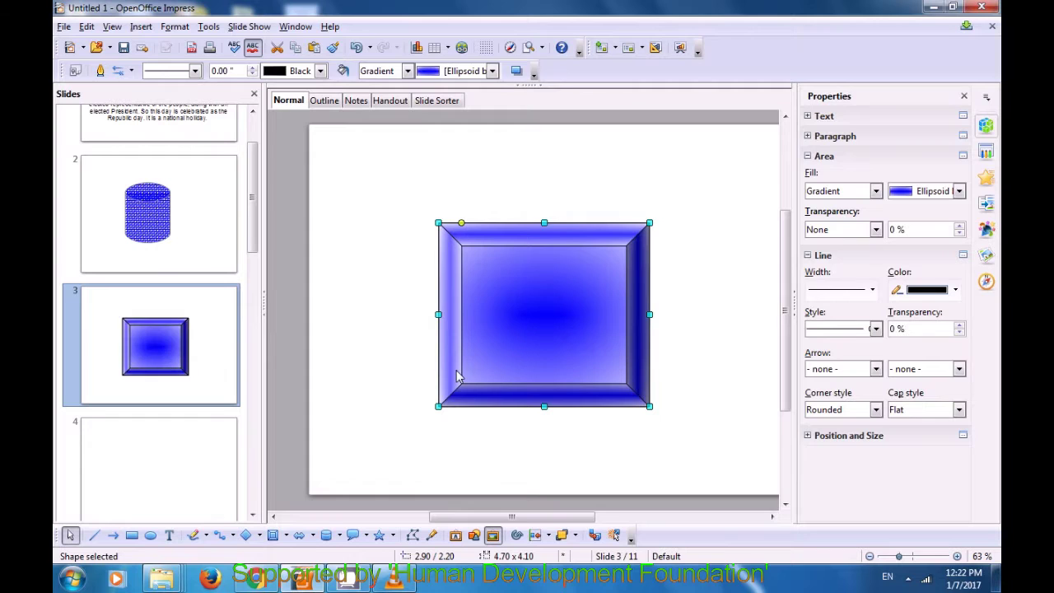
{"action": "left_click", "coordinate": [389, 350]}
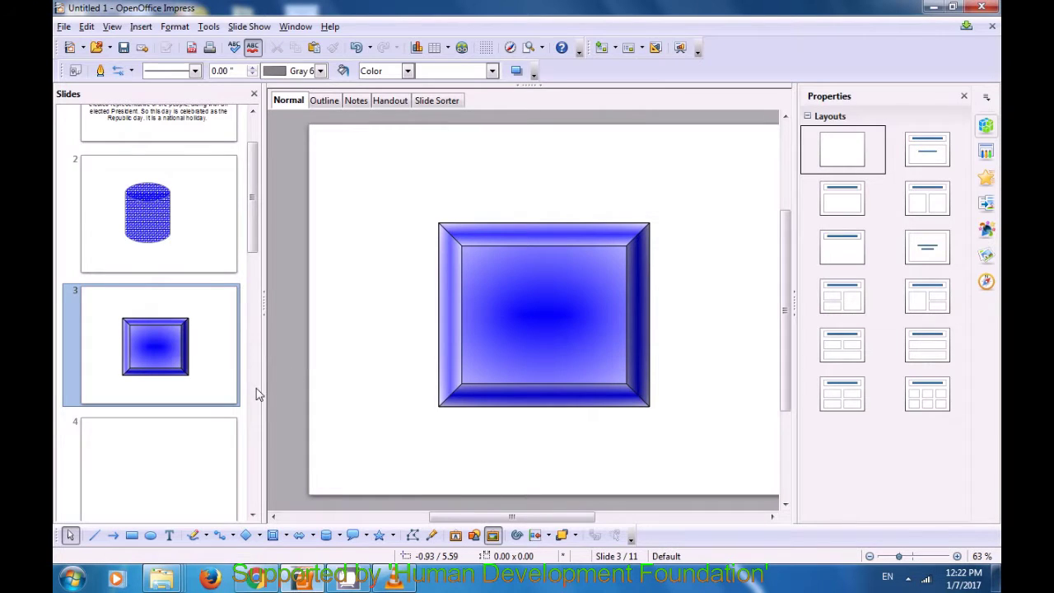
Draw a four-way arrow callout block arrow about 5.00 by 4.30 inches near the middle of slide 4
{"action": "left_click", "coordinate": [187, 447]}
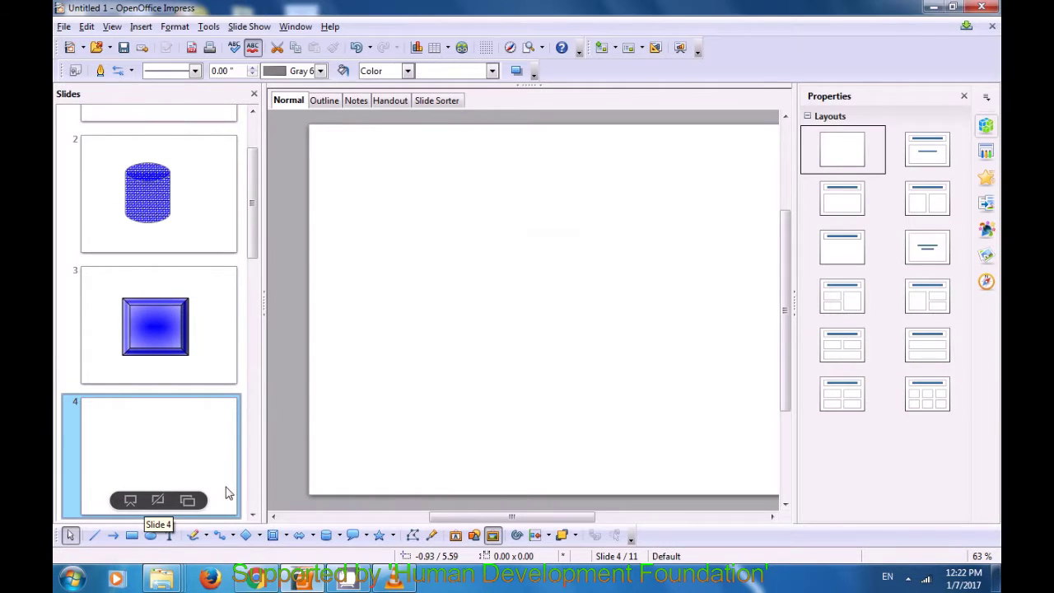
{"action": "left_click", "coordinate": [312, 536]}
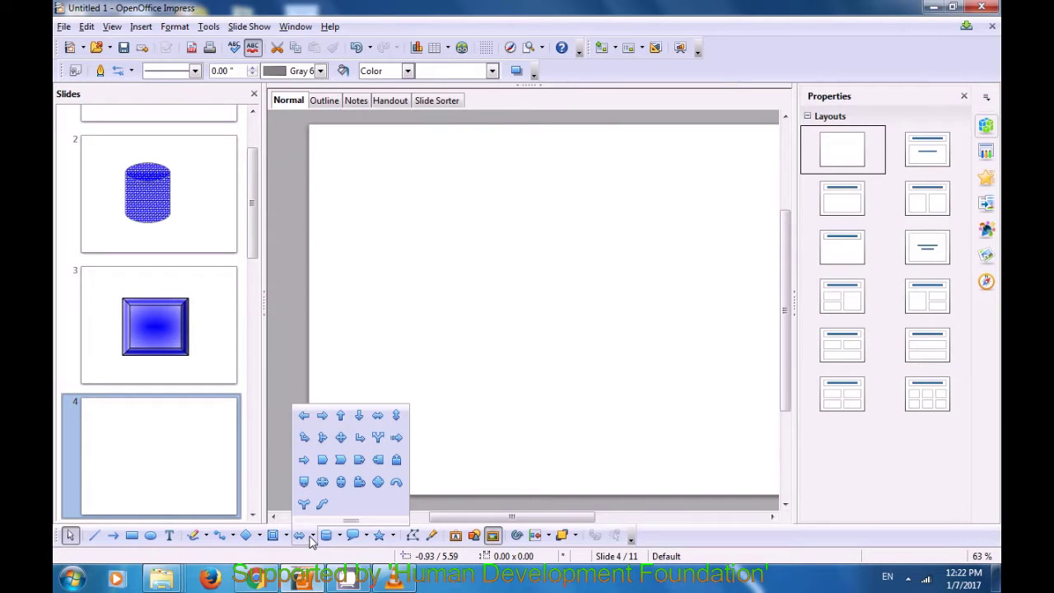
{"action": "left_click", "coordinate": [378, 484]}
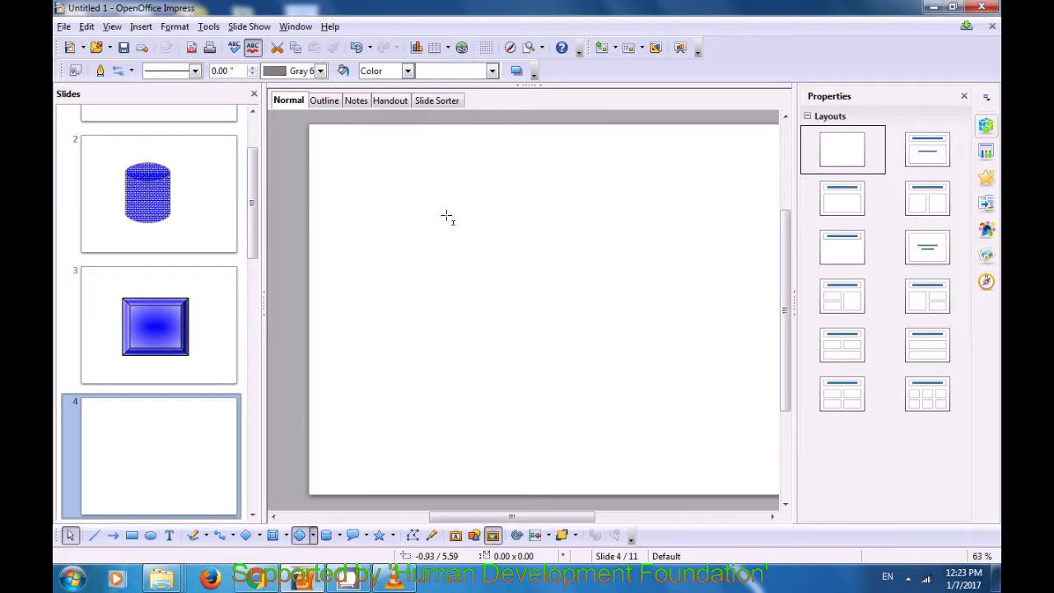
{"action": "left_click_drag", "start_coordinate": [443, 211], "coordinate": [667, 402]}
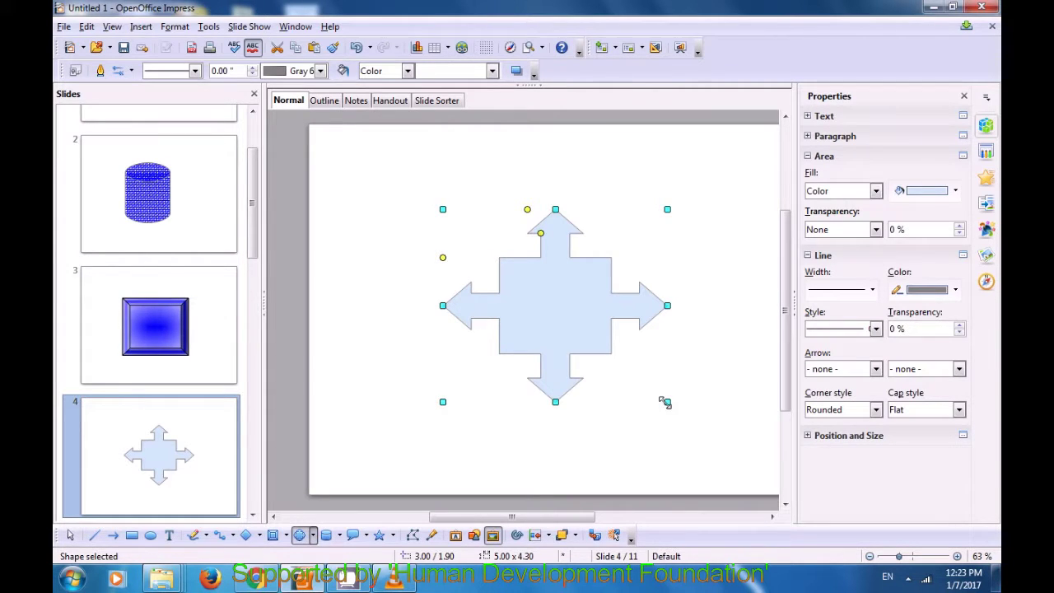
Fill the four-way arrow on slide 4 with the solid color Red 3 and deselect it
{"action": "left_click", "coordinate": [408, 71]}
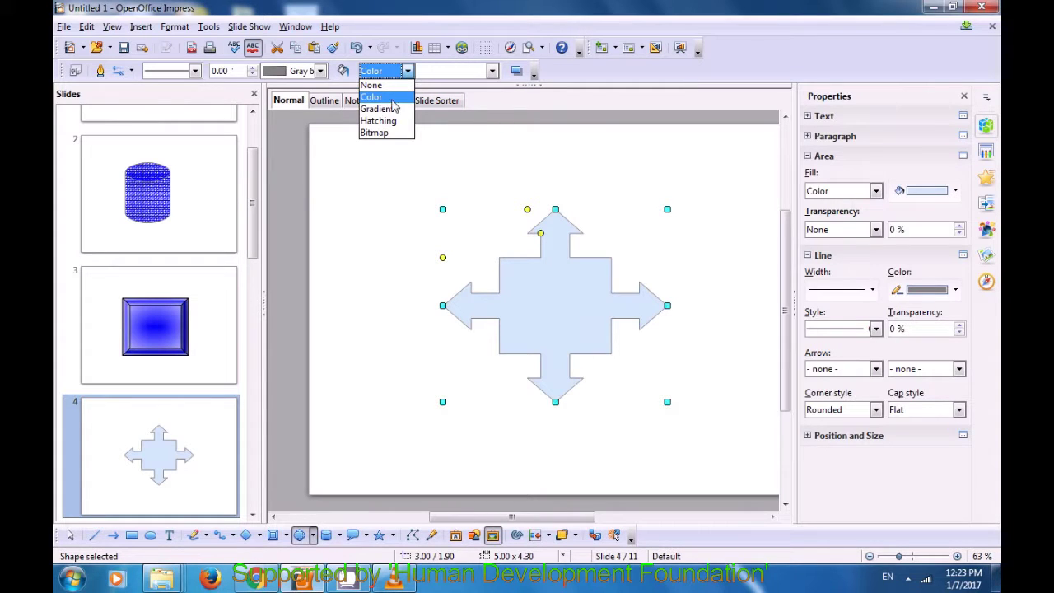
{"action": "left_click", "coordinate": [397, 97]}
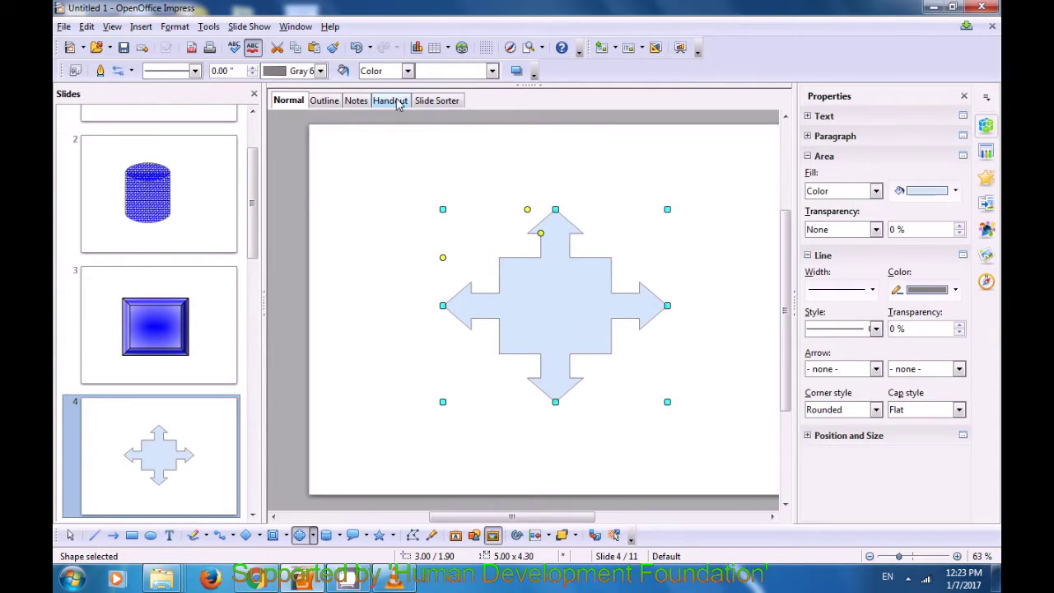
{"action": "left_click", "coordinate": [492, 71]}
{"action": "scroll", "coordinate": [459, 313], "scroll_direction": "down", "scroll_amount": 5}
{"action": "scroll", "coordinate": [459, 313], "scroll_direction": "down", "scroll_amount": 7}
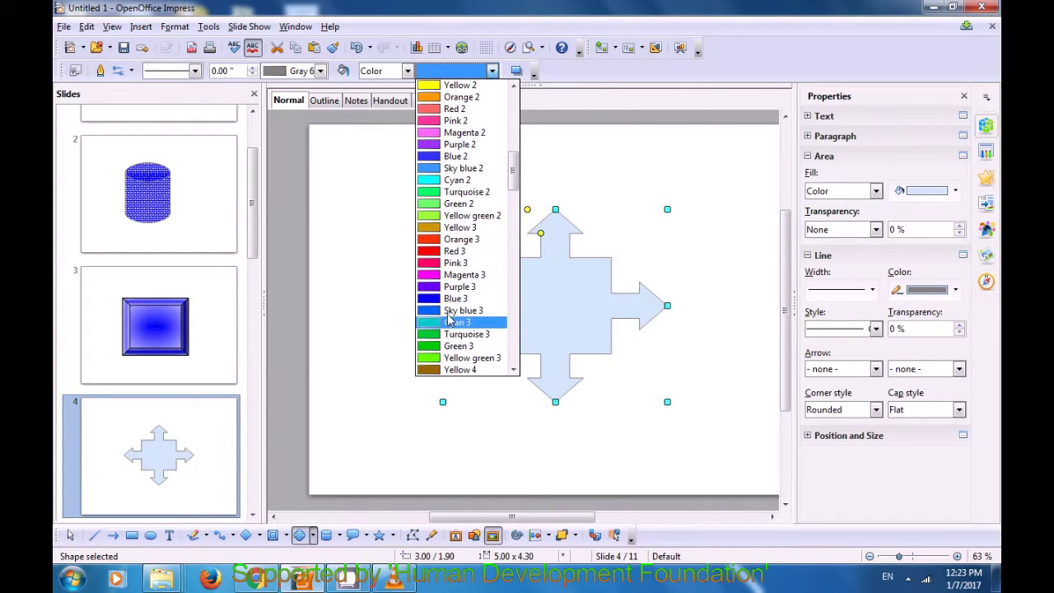
{"action": "left_click", "coordinate": [455, 251]}
{"action": "left_click", "coordinate": [389, 260]}
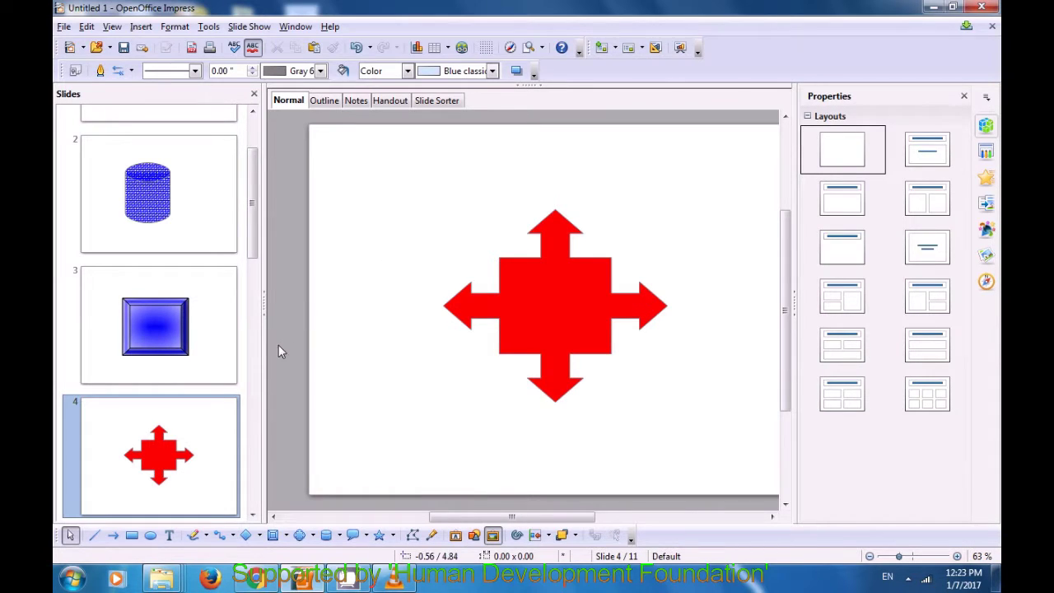
{"action": "right_click", "coordinate": [126, 446]}
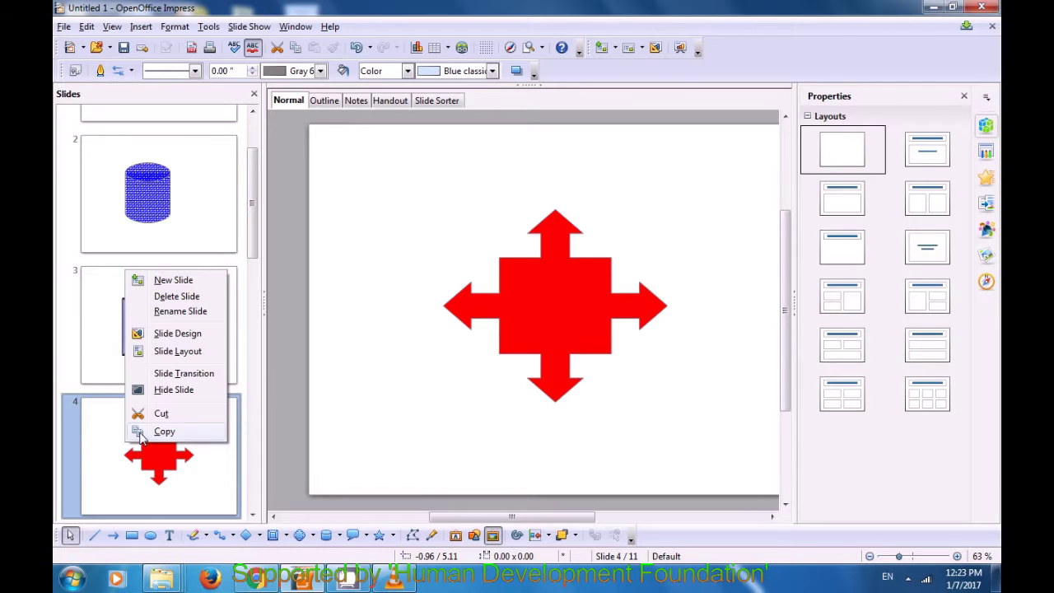
{"action": "left_click", "coordinate": [339, 383]}
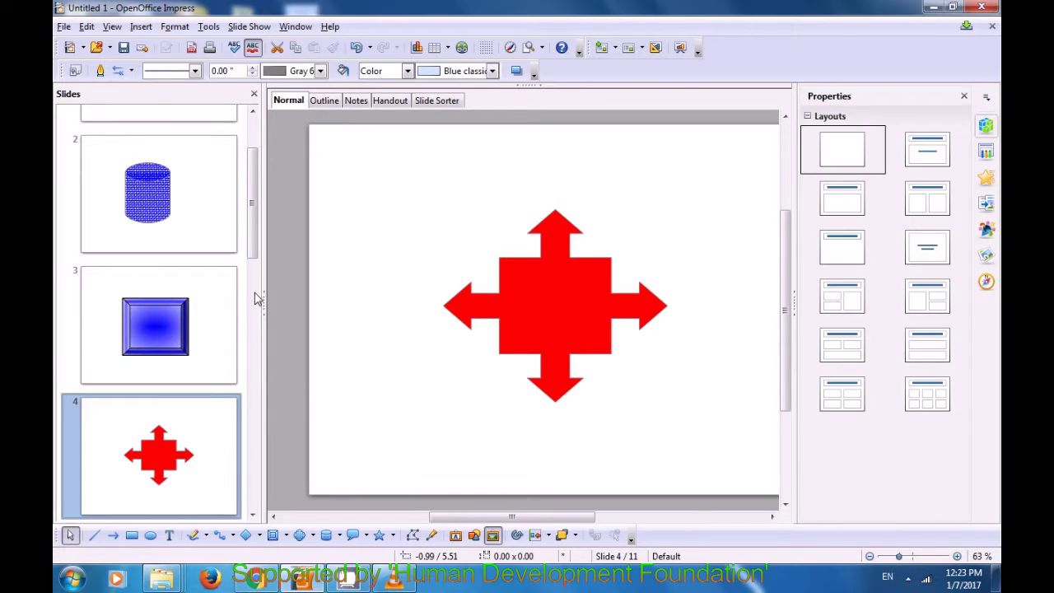
Draw a Multidocument flowchart shape about 2.50 by 5.20 inches on slide 5 and move it toward the slide's center
{"action": "scroll", "coordinate": [250, 280], "scroll_direction": "down", "scroll_amount": 2}
{"action": "left_click_drag", "start_coordinate": [250, 280], "coordinate": [245, 332]}
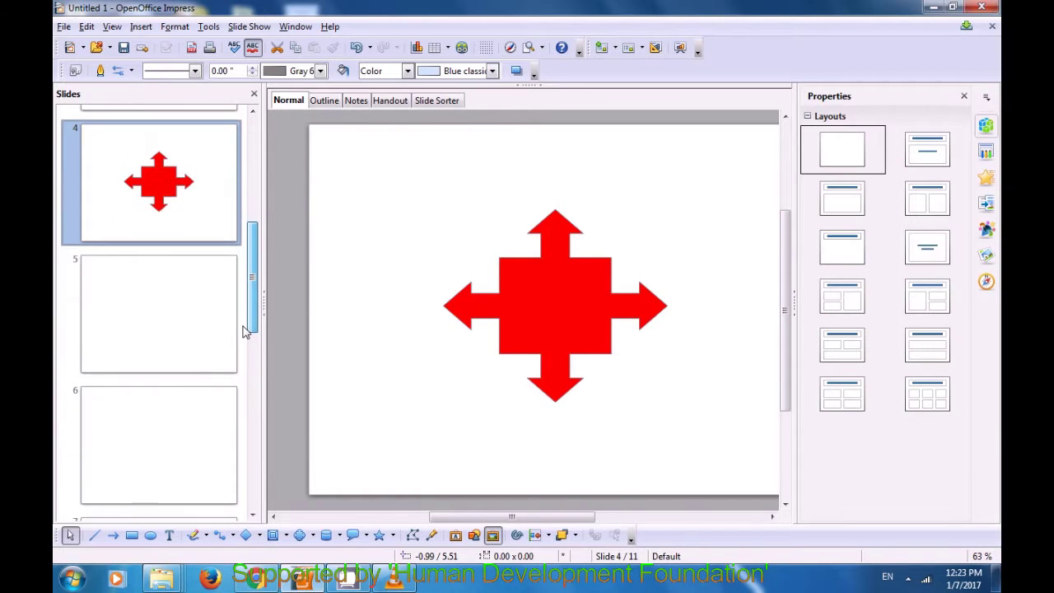
{"action": "left_click", "coordinate": [178, 325]}
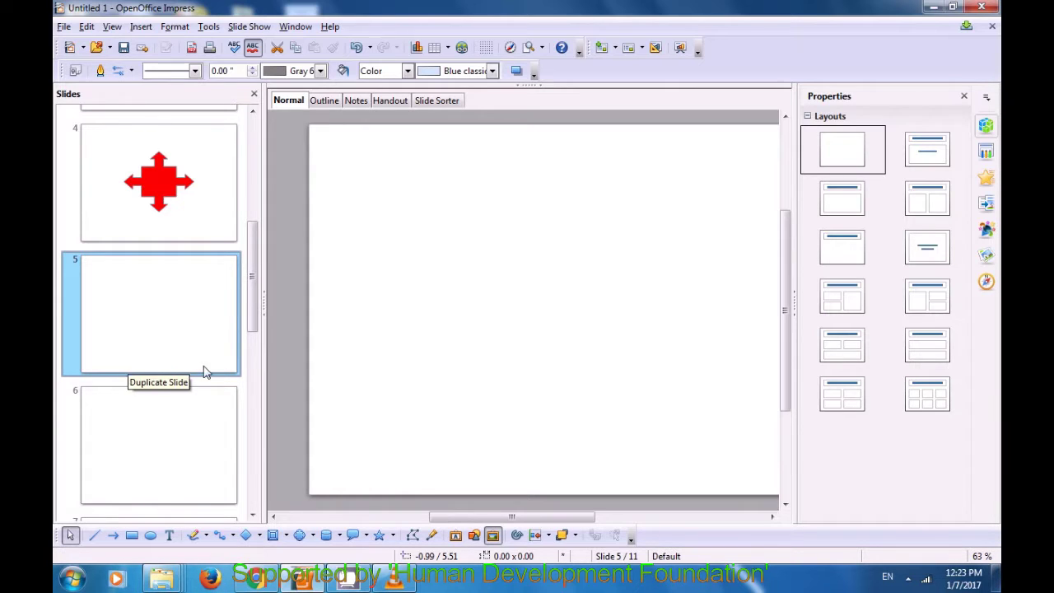
{"action": "left_click", "coordinate": [366, 536]}
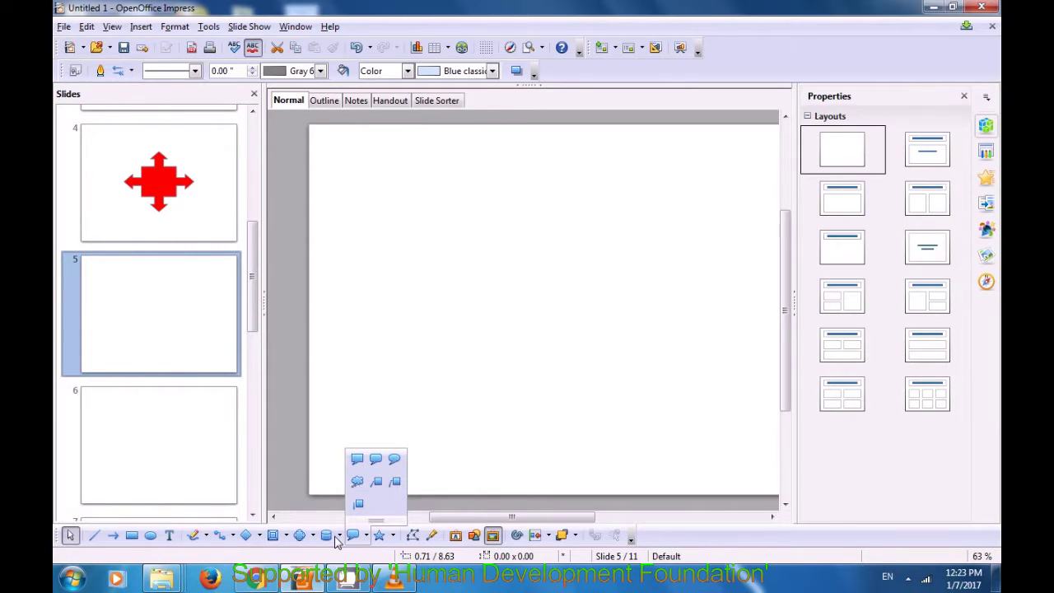
{"action": "left_click", "coordinate": [337, 538]}
{"action": "left_click", "coordinate": [338, 537]}
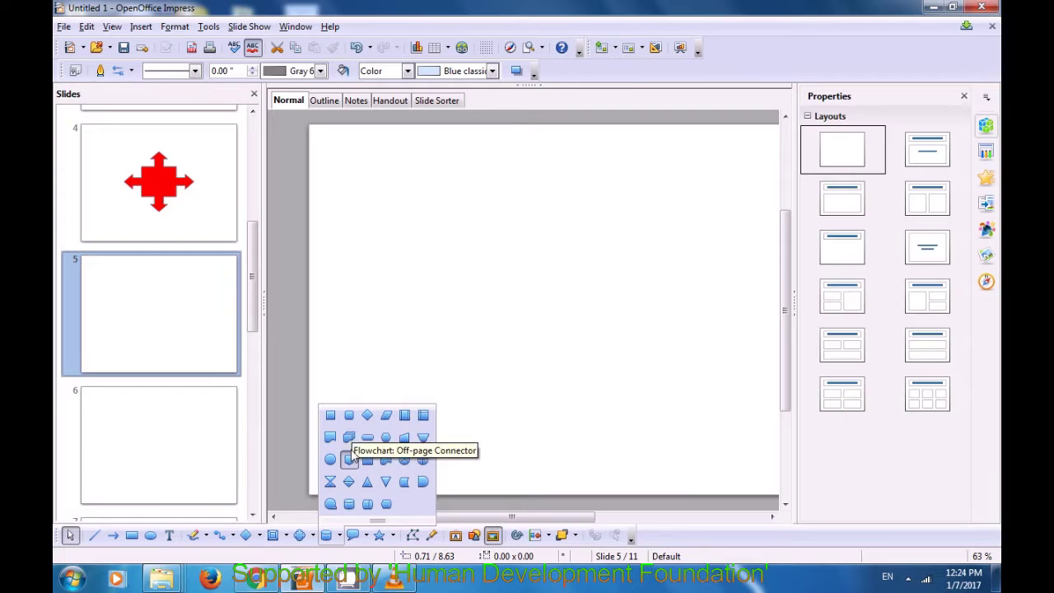
{"action": "left_click", "coordinate": [351, 445]}
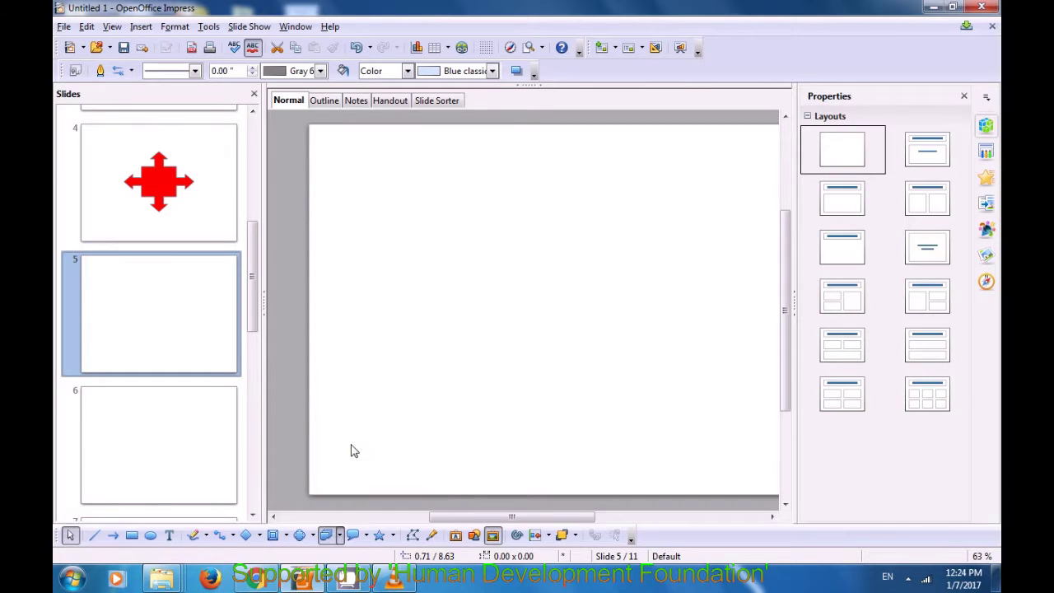
{"action": "mouse_move", "coordinate": [448, 206]}
{"action": "left_mouse_down"}
{"action": "mouse_move", "coordinate": [503, 305]}
{"action": "mouse_move", "coordinate": [546, 337]}
{"action": "mouse_move", "coordinate": [560, 439]}
{"action": "left_mouse_up"}
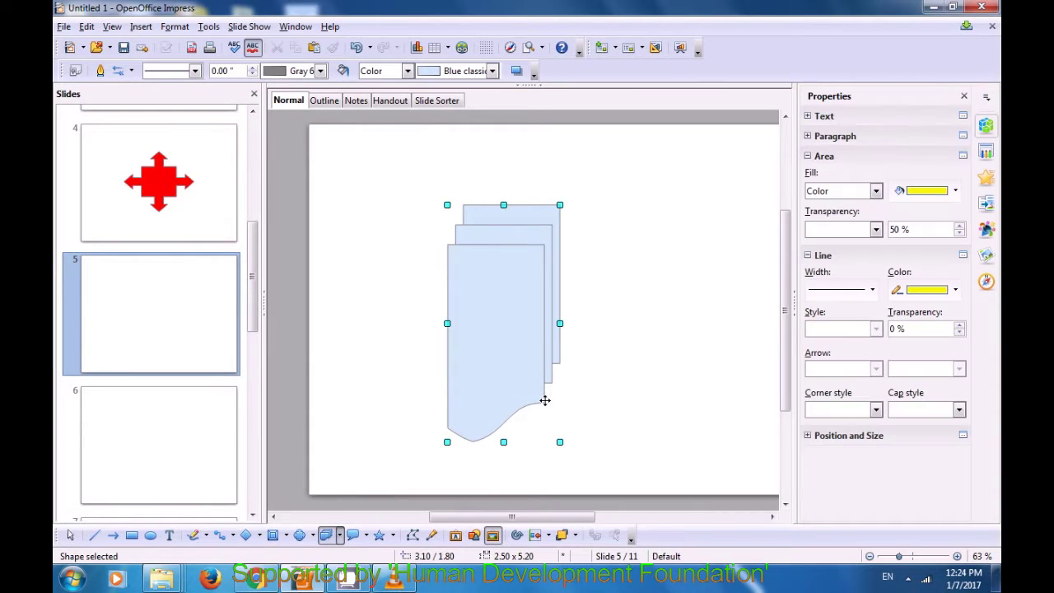
{"action": "left_click_drag", "start_coordinate": [520, 344], "coordinate": [563, 331]}
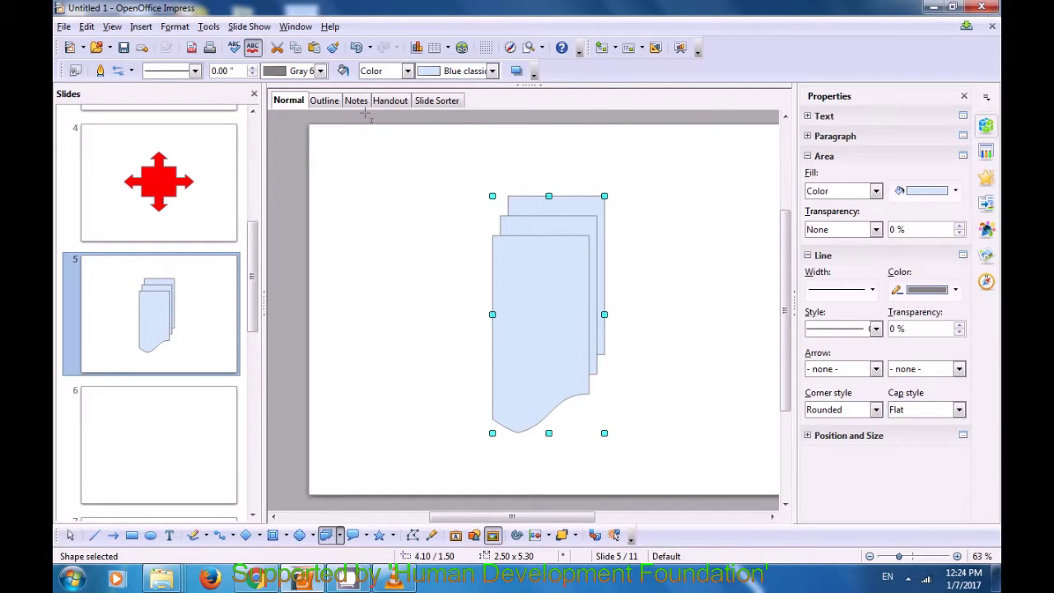
Fill the Multidocument shape on slide 5 with the solid color Blue 5 and deselect it
{"action": "left_click", "coordinate": [493, 70]}
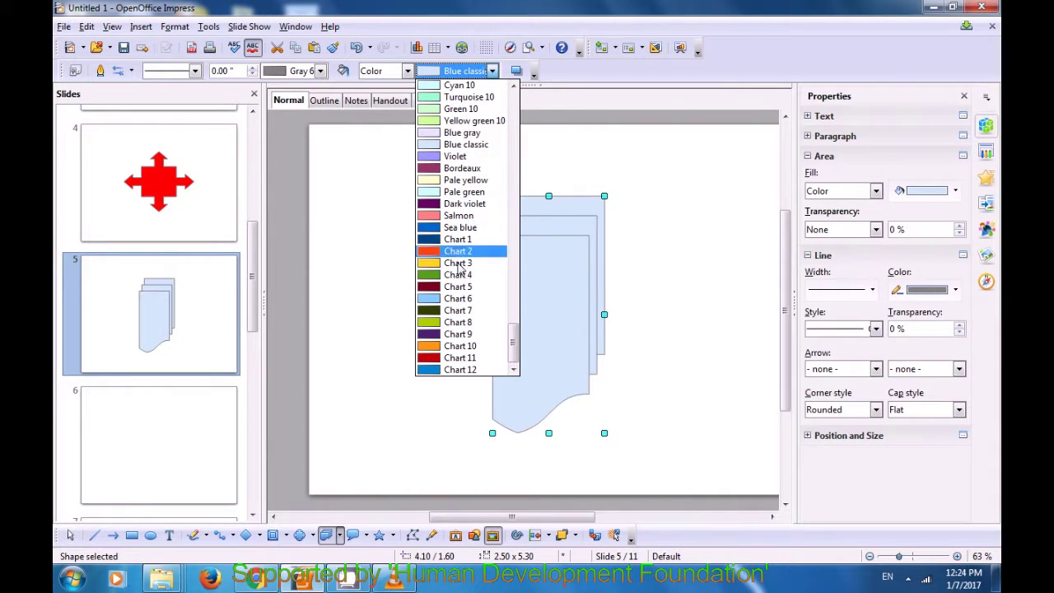
{"action": "scroll", "coordinate": [465, 346], "scroll_direction": "up", "scroll_amount": 3}
{"action": "scroll", "coordinate": [464, 344], "scroll_direction": "up", "scroll_amount": 10}
{"action": "scroll", "coordinate": [466, 339], "scroll_direction": "up", "scroll_amount": 10}
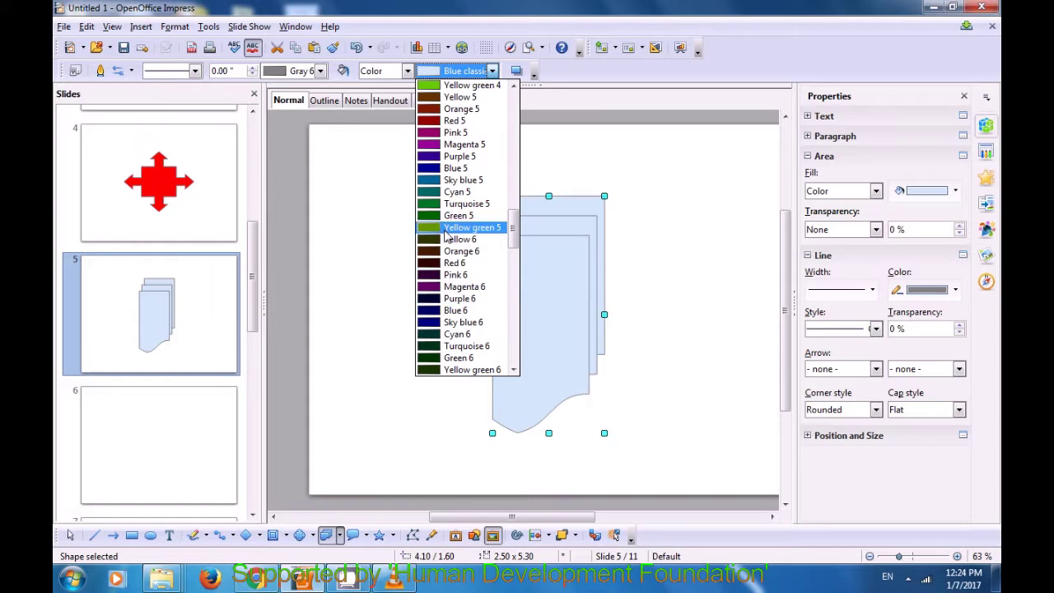
{"action": "left_click", "coordinate": [443, 169]}
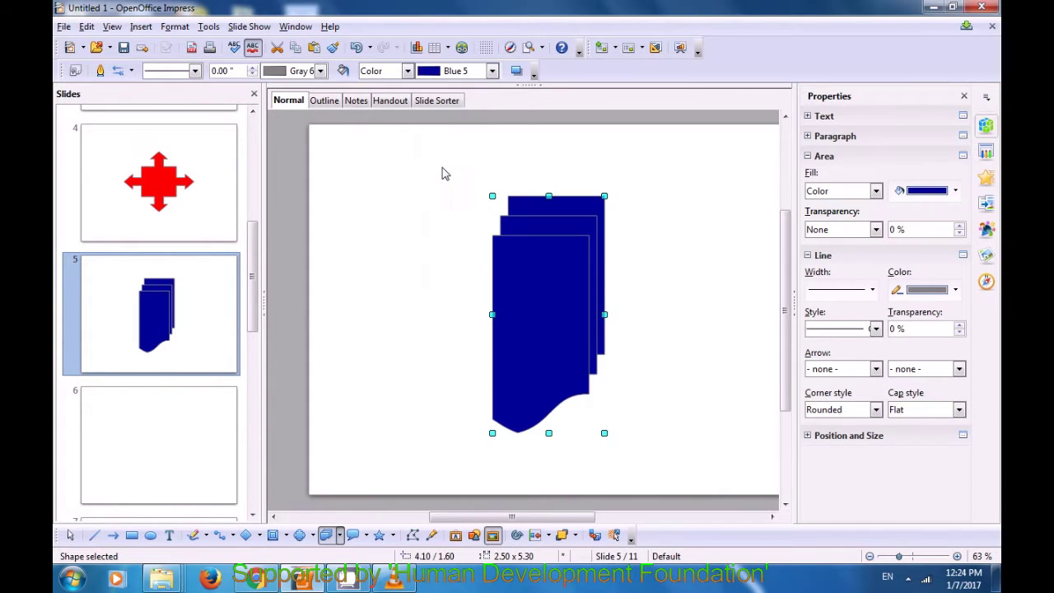
{"action": "left_click", "coordinate": [370, 237]}
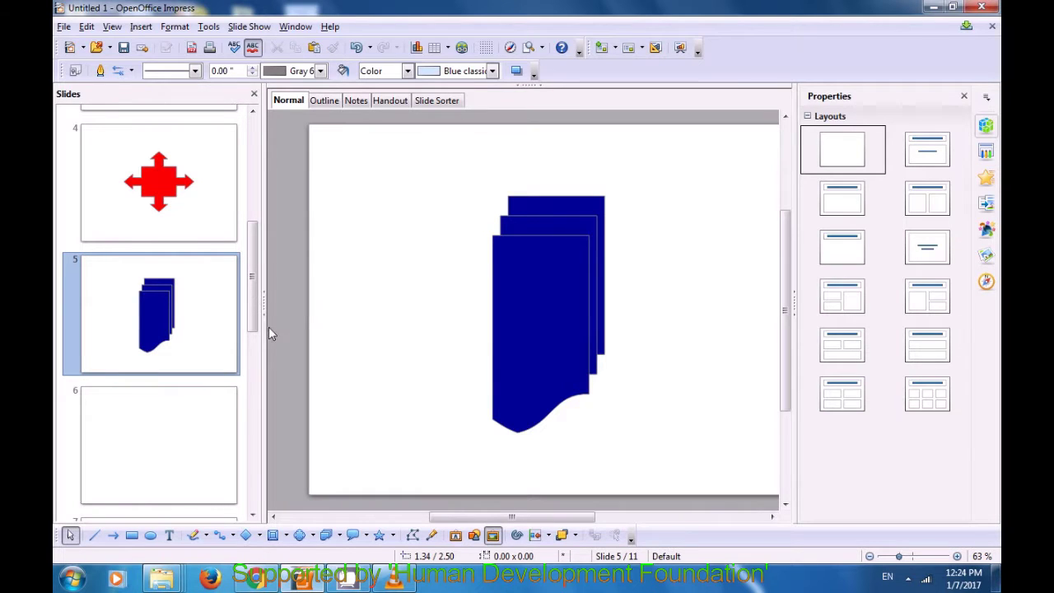
Draw a cloud callout about 4.90 by 2.40 inches near the middle of slide 6
{"action": "left_click", "coordinate": [210, 443]}
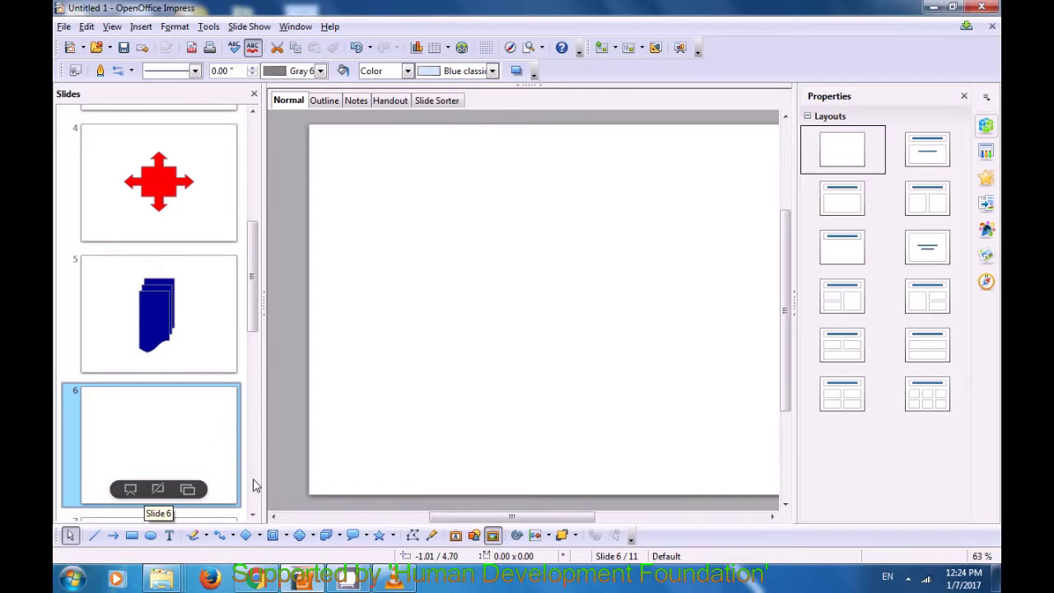
{"action": "left_click", "coordinate": [341, 537]}
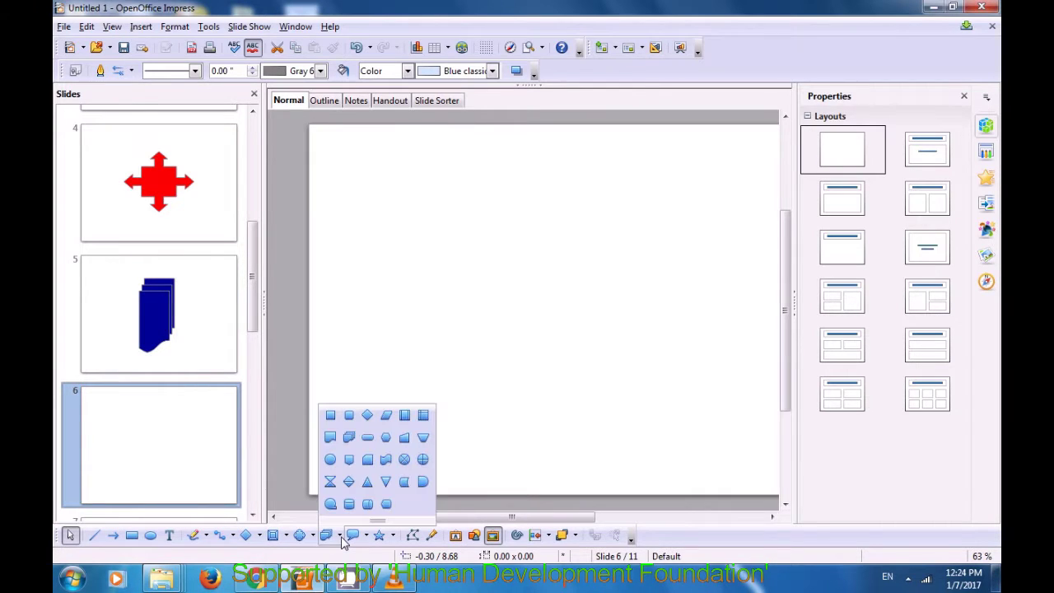
{"action": "left_click", "coordinate": [366, 537]}
{"action": "left_click", "coordinate": [366, 537]}
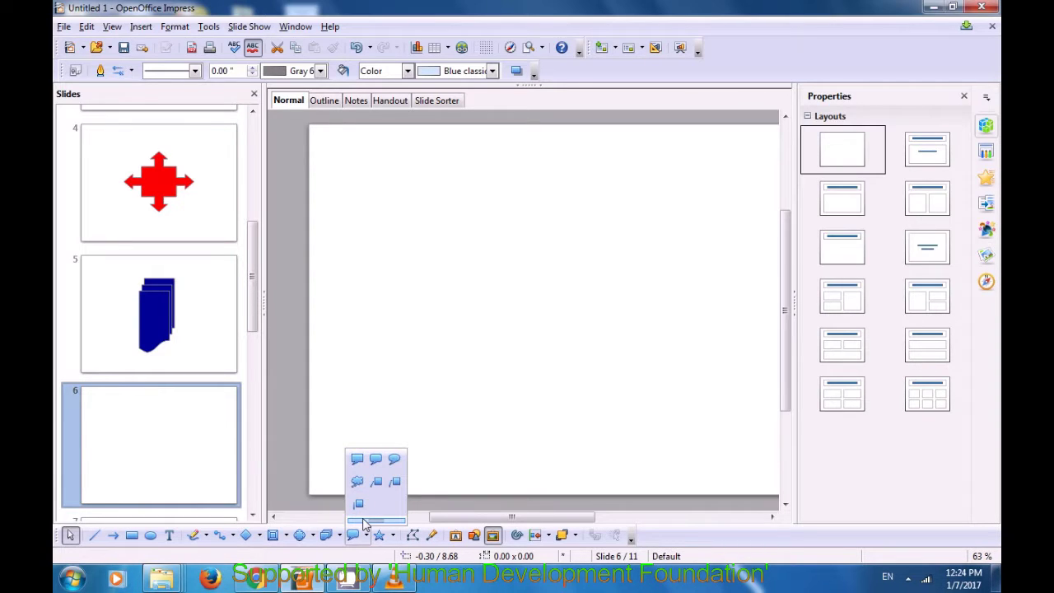
{"action": "left_click", "coordinate": [358, 481]}
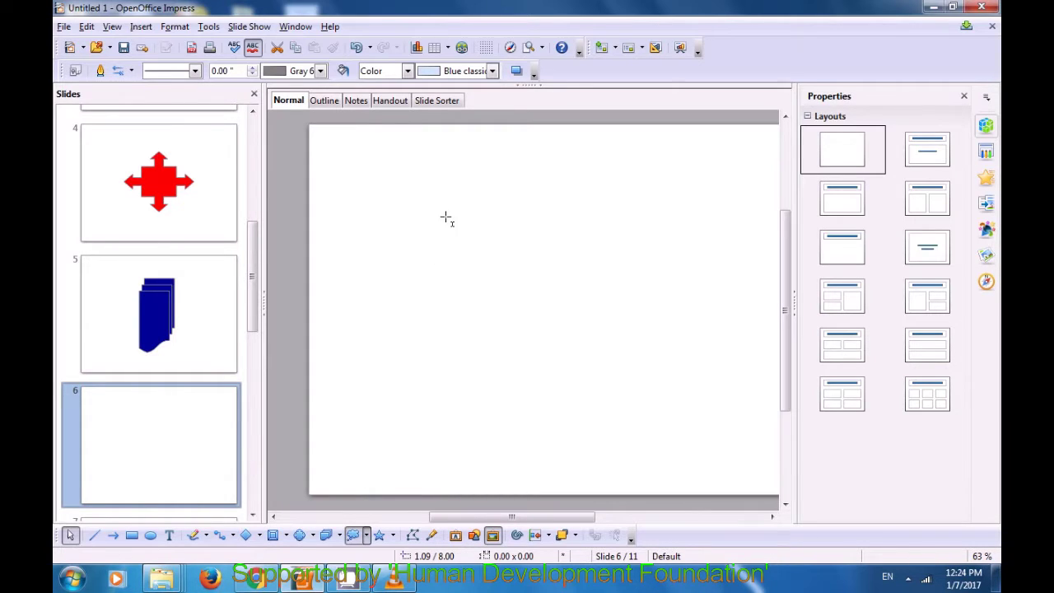
{"action": "left_click_drag", "start_coordinate": [452, 222], "coordinate": [667, 327]}
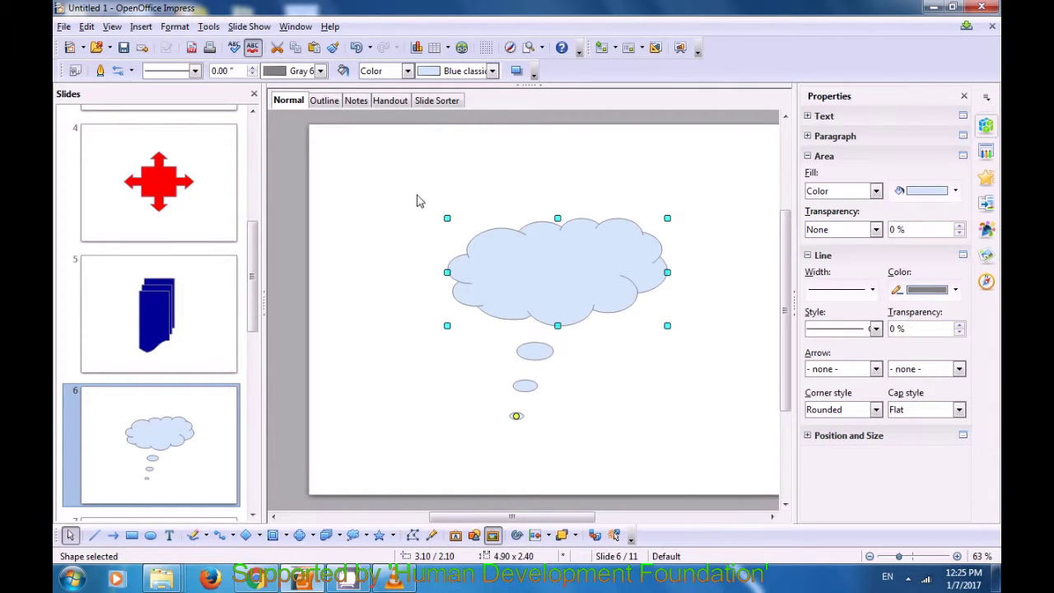
Fill the cloud callout on slide 6 with the Space bitmap and deselect it
{"action": "left_click", "coordinate": [407, 71]}
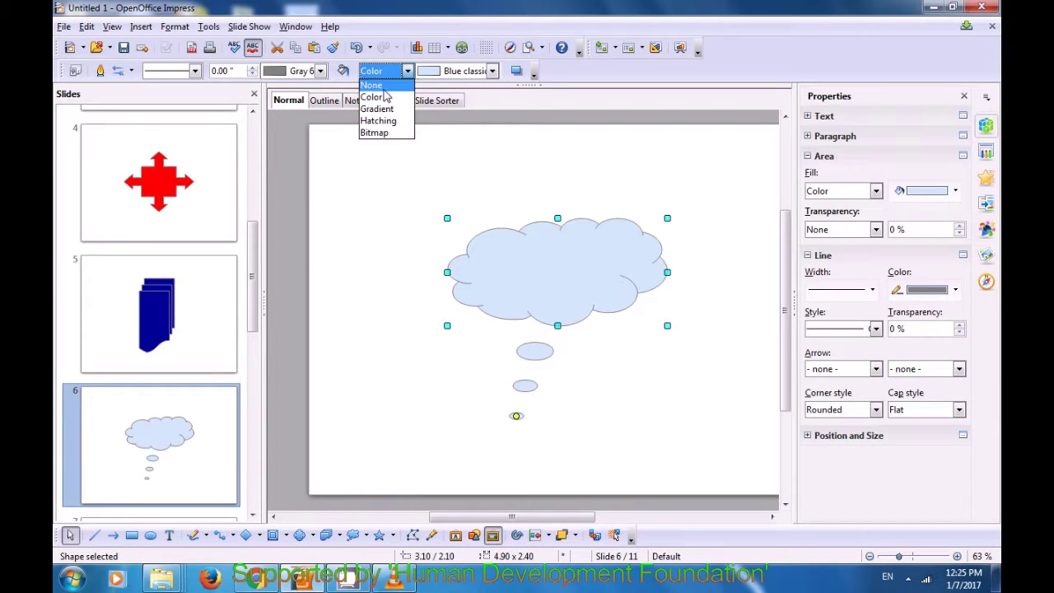
{"action": "left_click", "coordinate": [372, 135]}
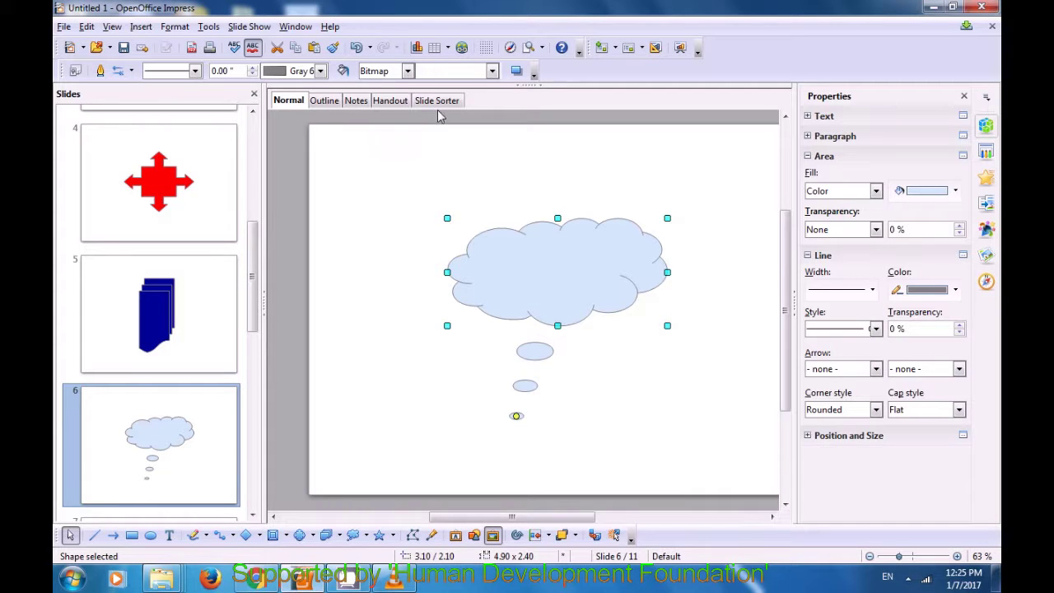
{"action": "left_click", "coordinate": [491, 71]}
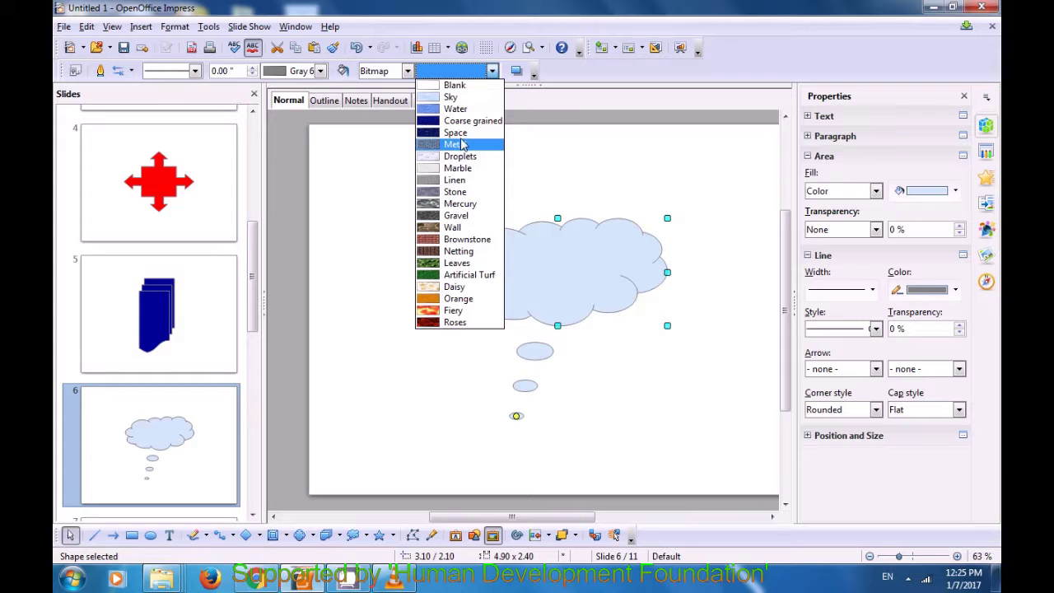
{"action": "key", "text": "Escape"}
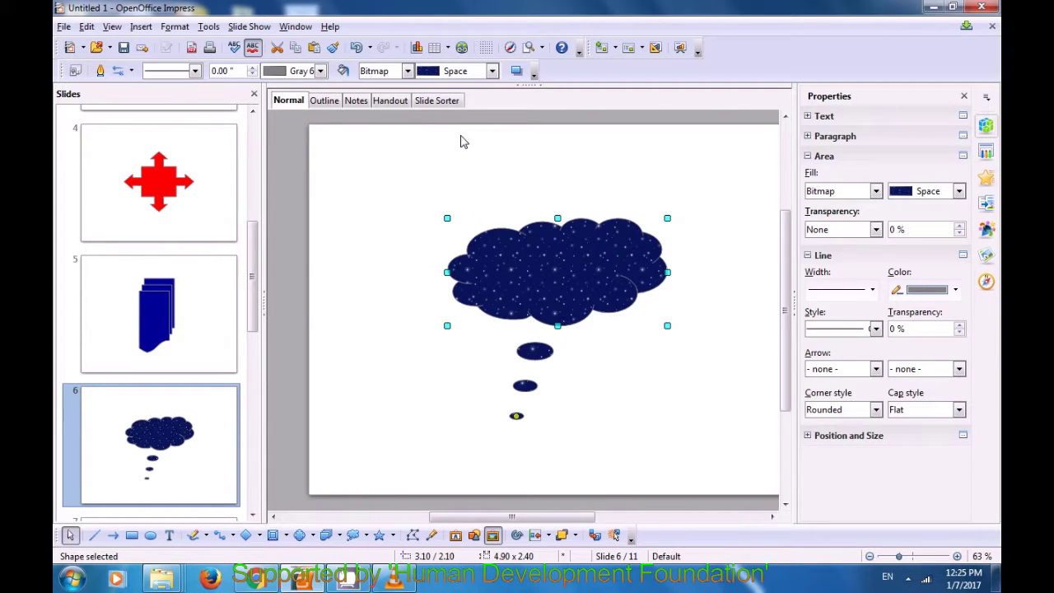
{"action": "left_click", "coordinate": [380, 196]}
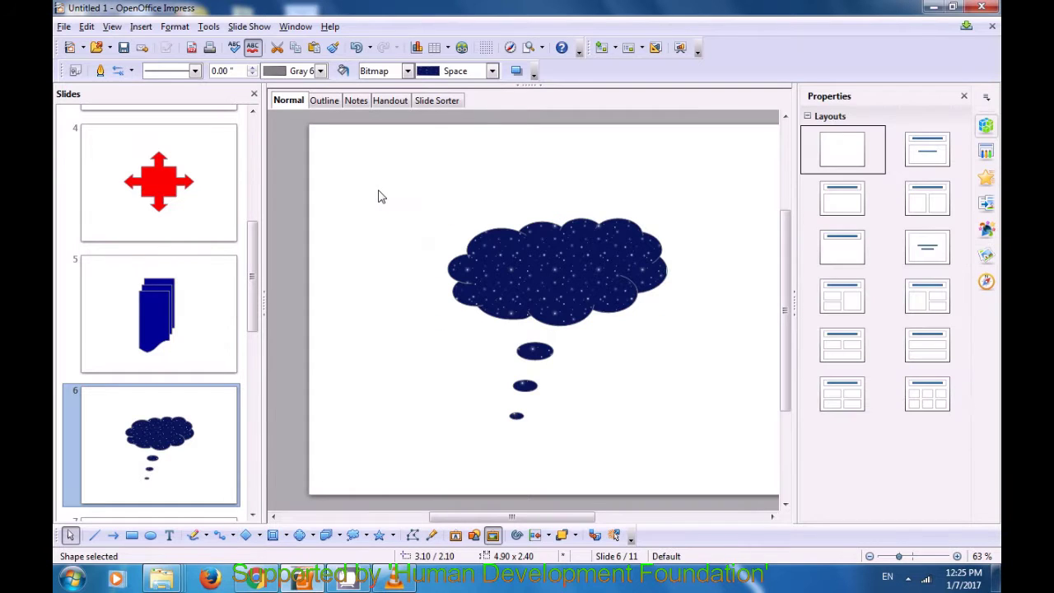
Draw an Octagon Bevel shape about 3.80 by 3.60 inches on slide 7 and move it toward the slide's center
{"action": "left_click_drag", "start_coordinate": [256, 258], "coordinate": [248, 322]}
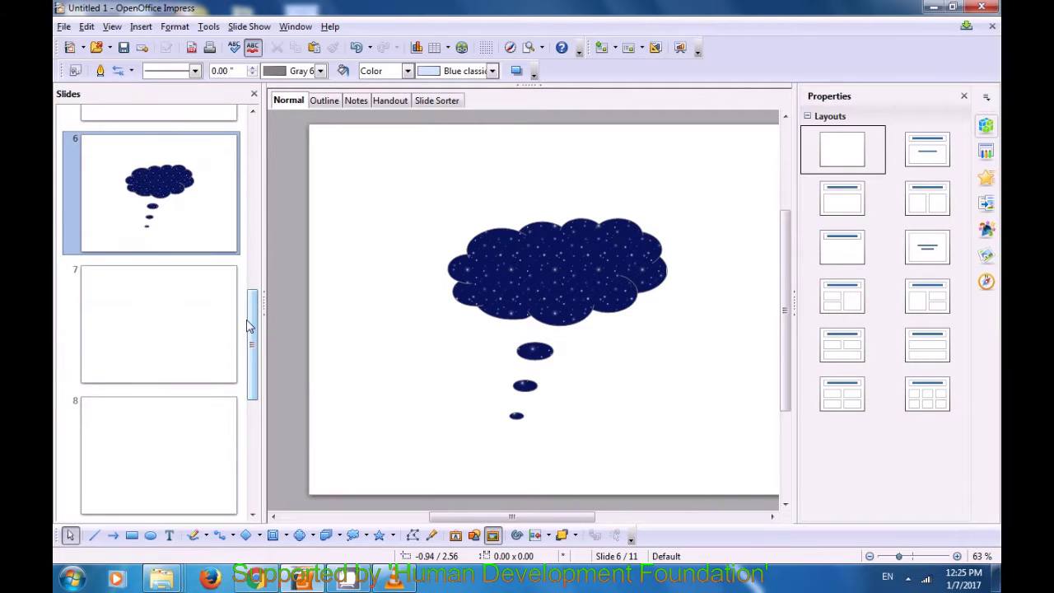
{"action": "left_click", "coordinate": [191, 308]}
{"action": "mouse_move", "coordinate": [191, 308]}
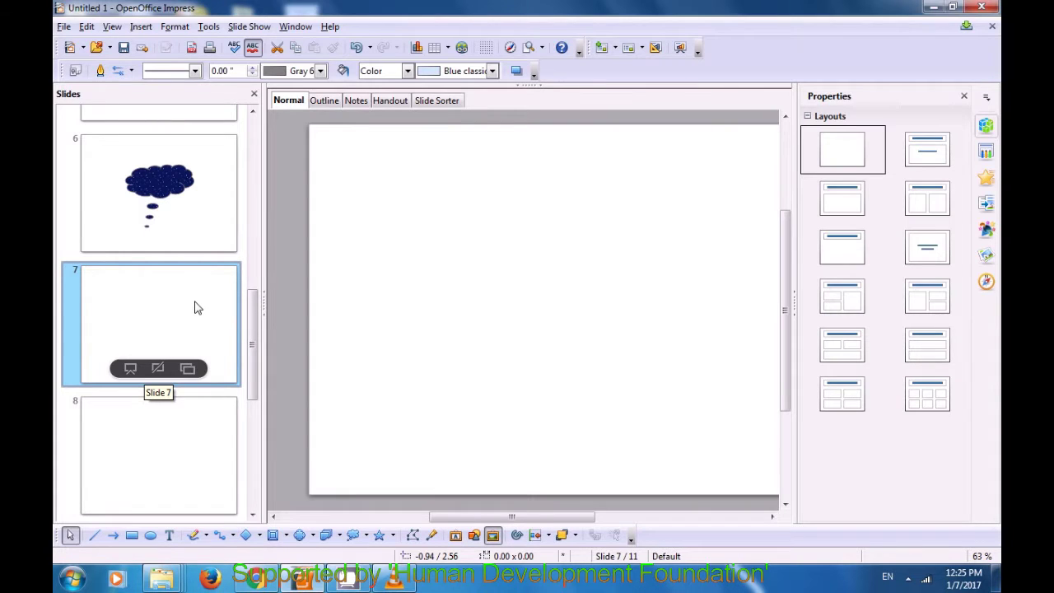
{"action": "left_click", "coordinate": [313, 536]}
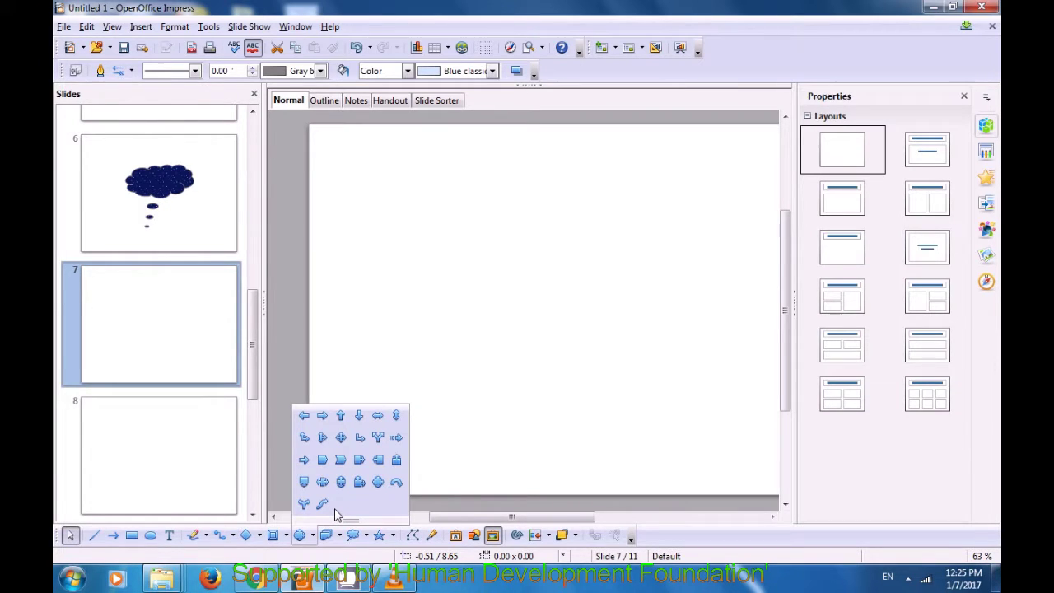
{"action": "left_click", "coordinate": [287, 536]}
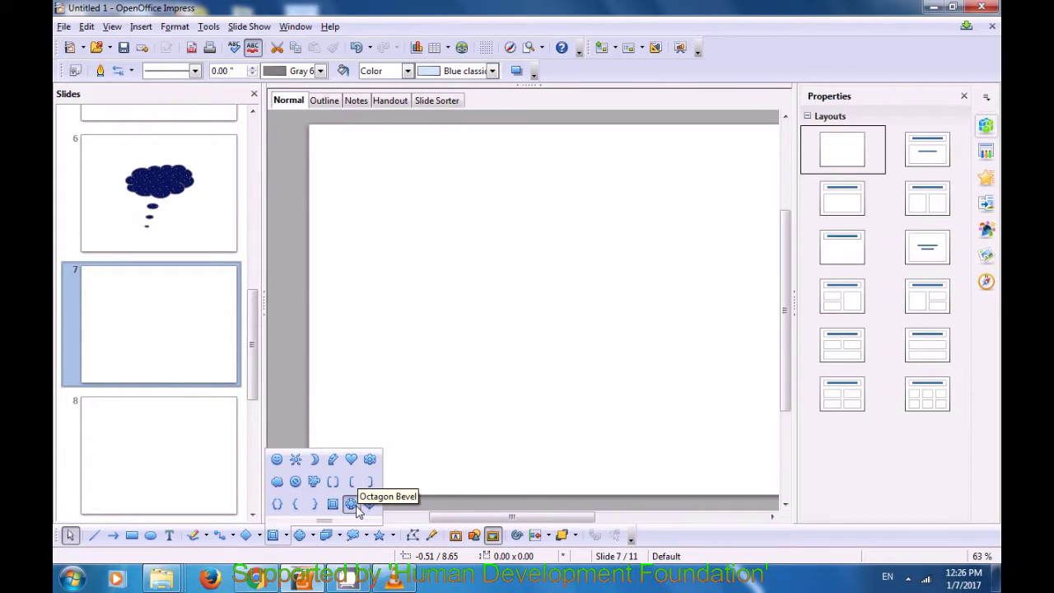
{"action": "left_click", "coordinate": [351, 505]}
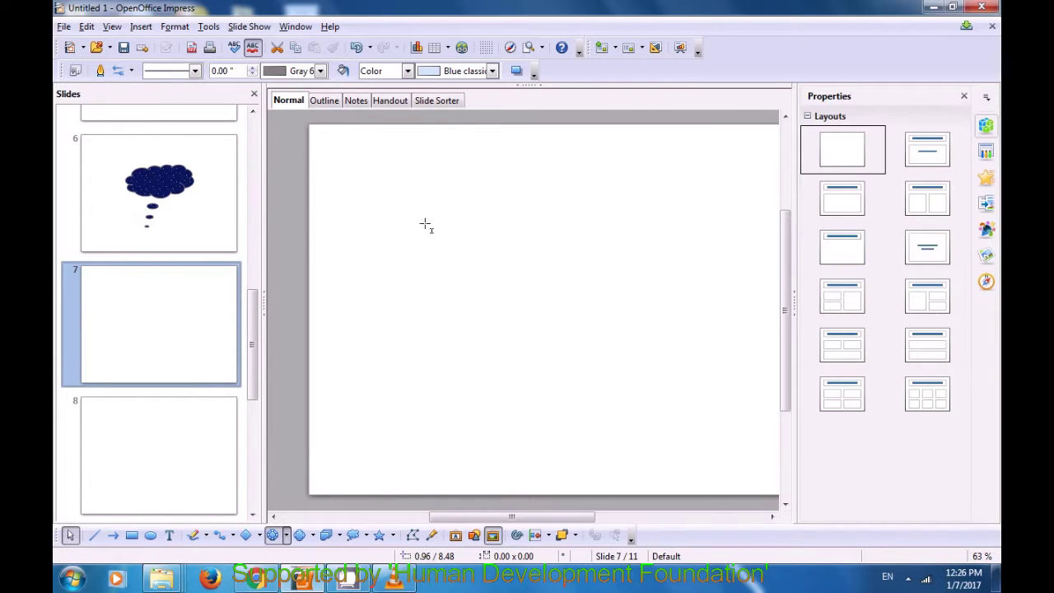
{"action": "left_click_drag", "start_coordinate": [424, 221], "coordinate": [593, 380]}
{"action": "left_click_drag", "start_coordinate": [522, 306], "coordinate": [573, 313]}
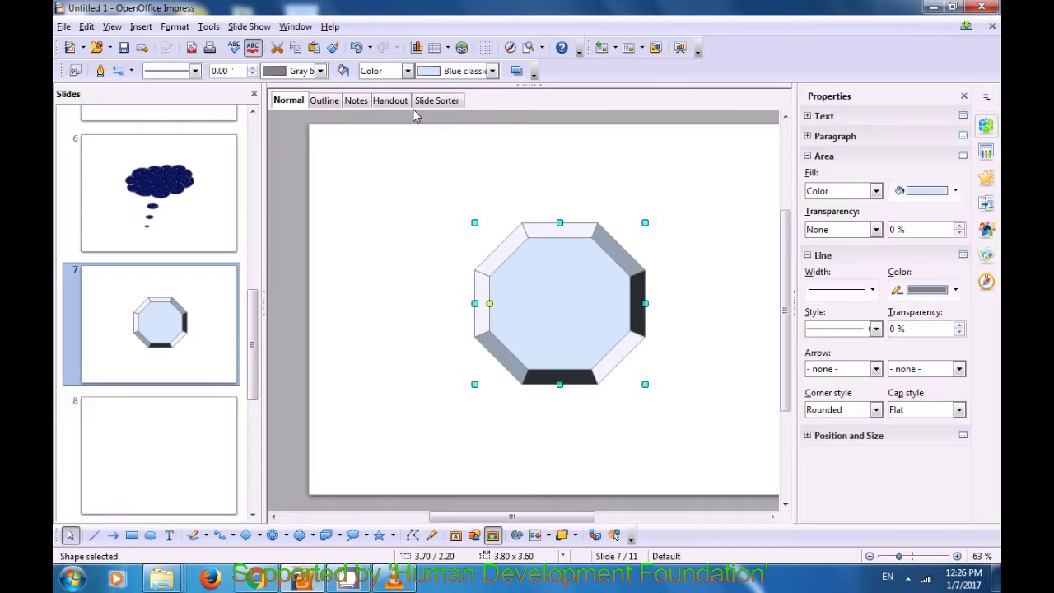
Set the octagon bevel's line color on slide 7 to Blue 3
{"action": "left_click", "coordinate": [319, 71]}
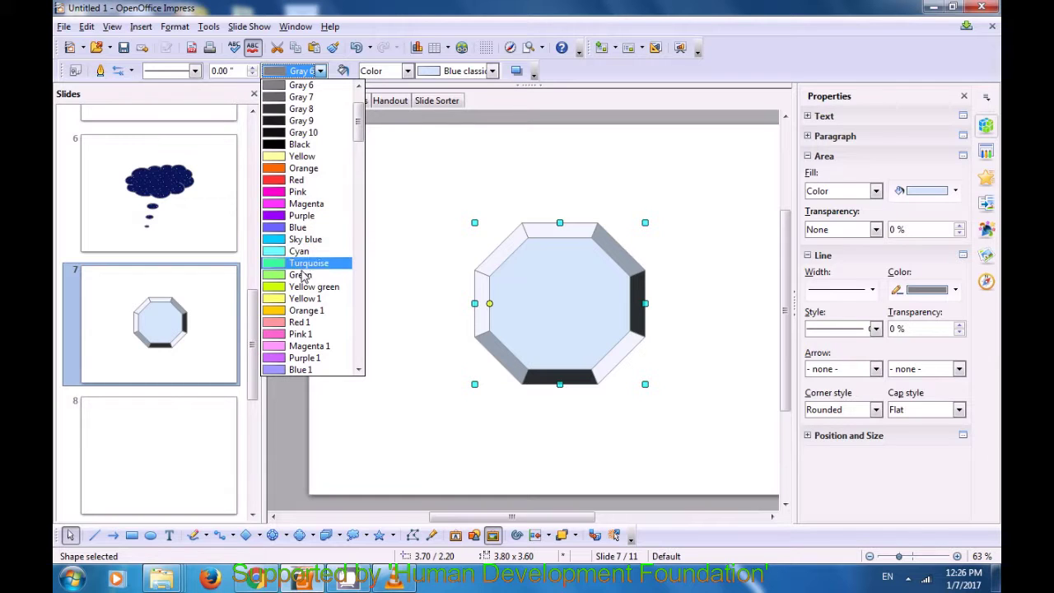
{"action": "scroll", "coordinate": [305, 240], "scroll_direction": "down", "scroll_amount": 5}
{"action": "scroll", "coordinate": [302, 241], "scroll_direction": "down", "scroll_amount": 5}
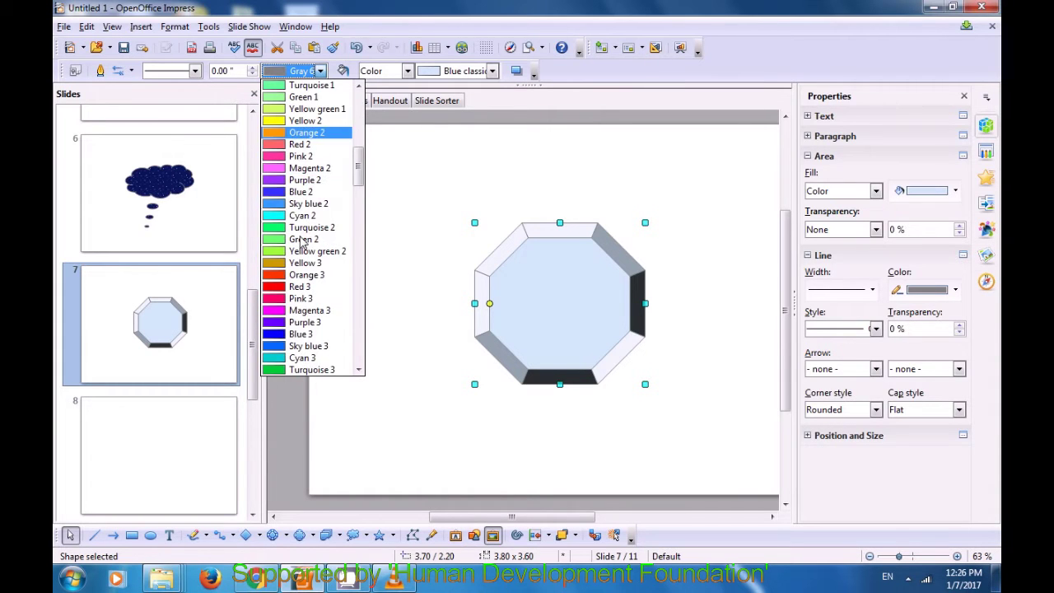
{"action": "left_click", "coordinate": [296, 298]}
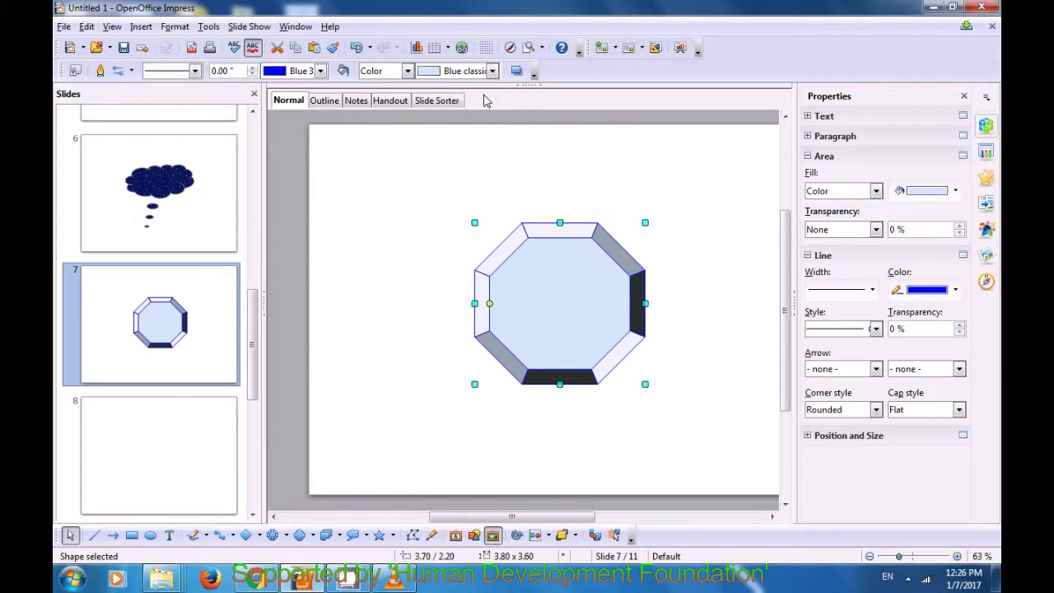
Fill the octagon bevel on slide 7 with the solid color Chart 11 and deselect it
{"action": "left_click", "coordinate": [492, 70]}
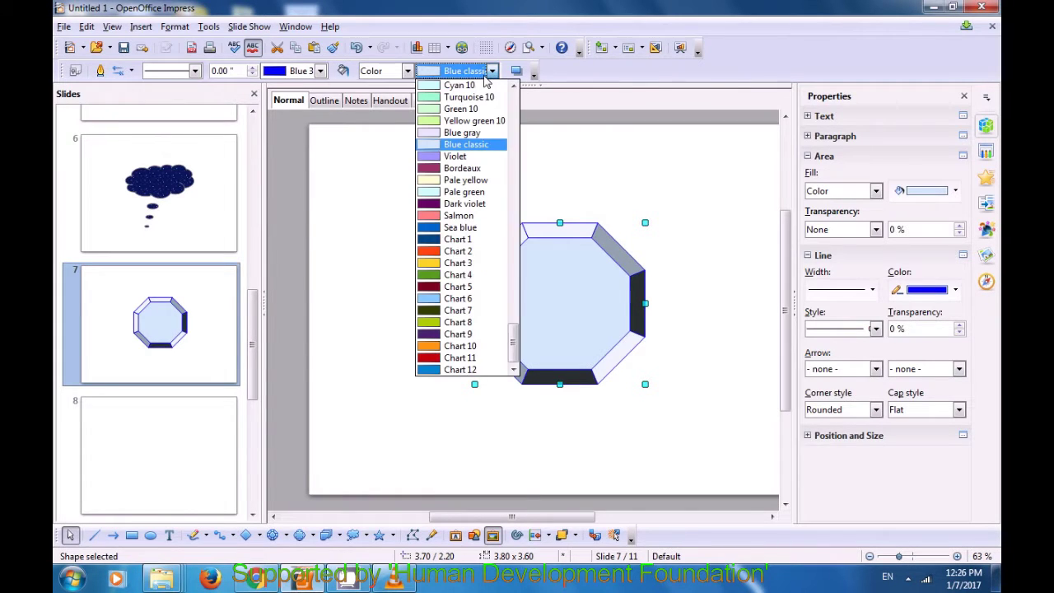
{"action": "left_click", "coordinate": [427, 359]}
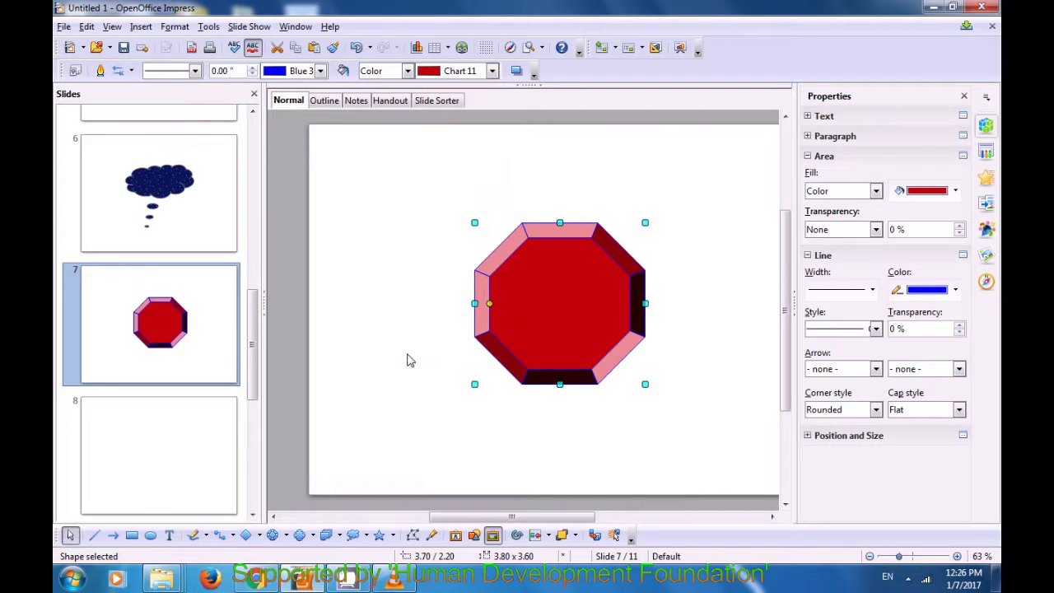
{"action": "left_click", "coordinate": [404, 361]}
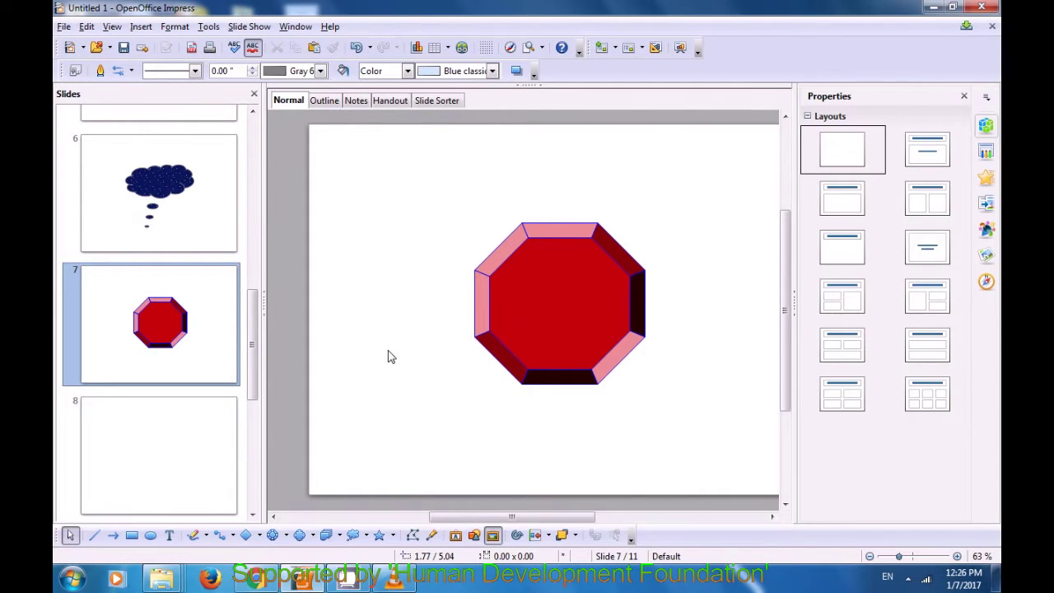
Draw a six-point star about 5.20 by 4.70 inches in the middle of slide 8
{"action": "left_click", "coordinate": [196, 424]}
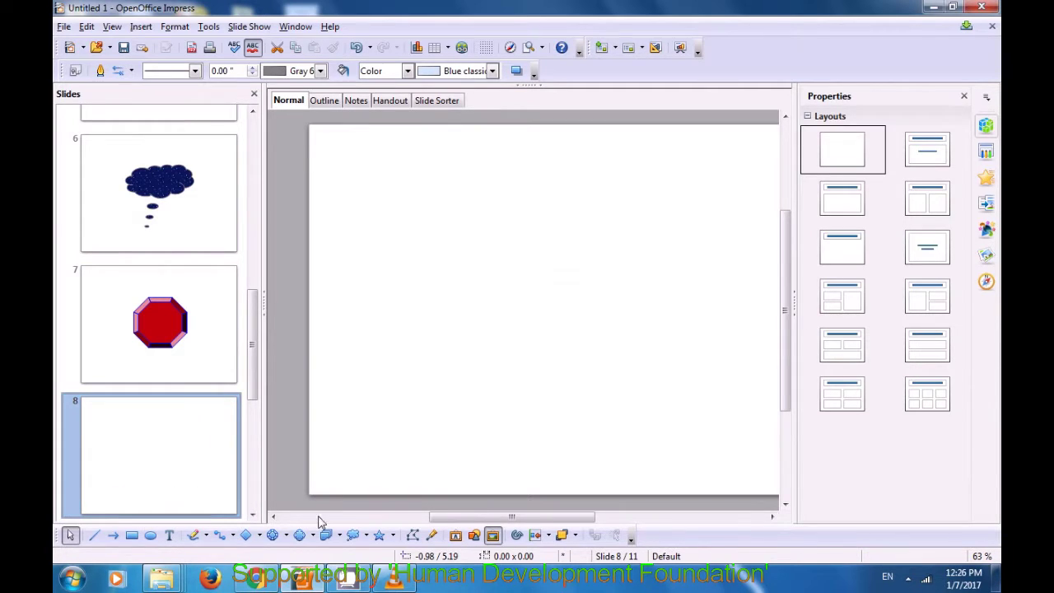
{"action": "left_click", "coordinate": [392, 536]}
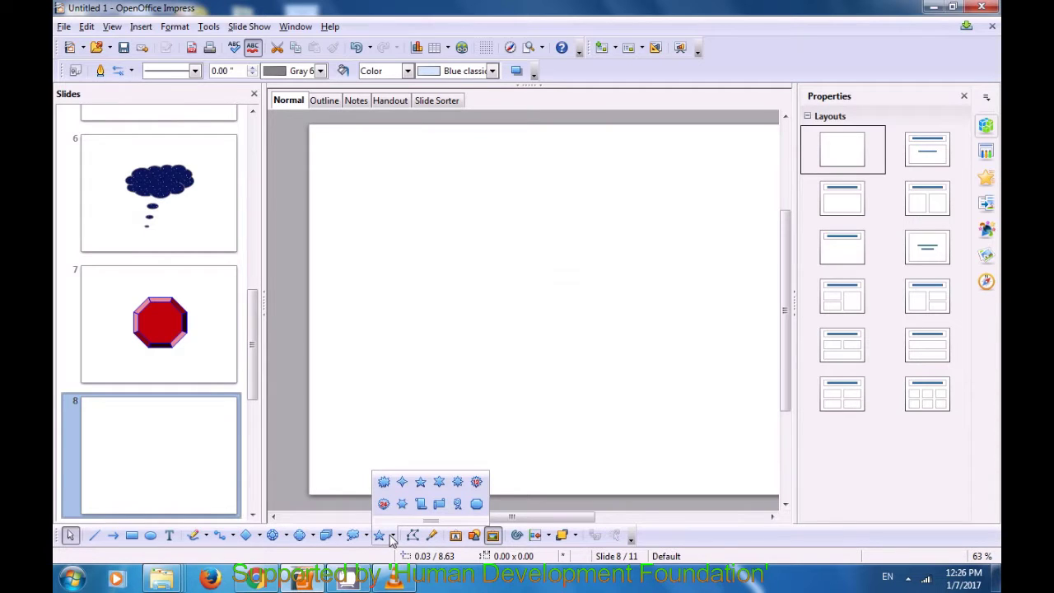
{"action": "left_click", "coordinate": [439, 483]}
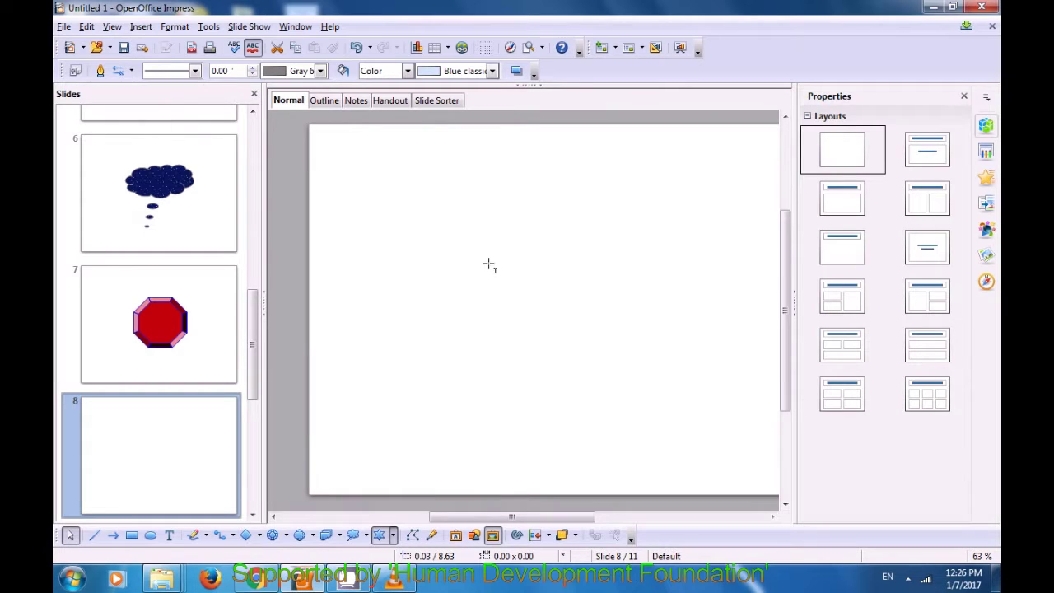
{"action": "mouse_move", "coordinate": [448, 209]}
{"action": "left_mouse_down"}
{"action": "mouse_move", "coordinate": [463, 209]}
{"action": "mouse_move", "coordinate": [680, 421]}
{"action": "left_mouse_up"}
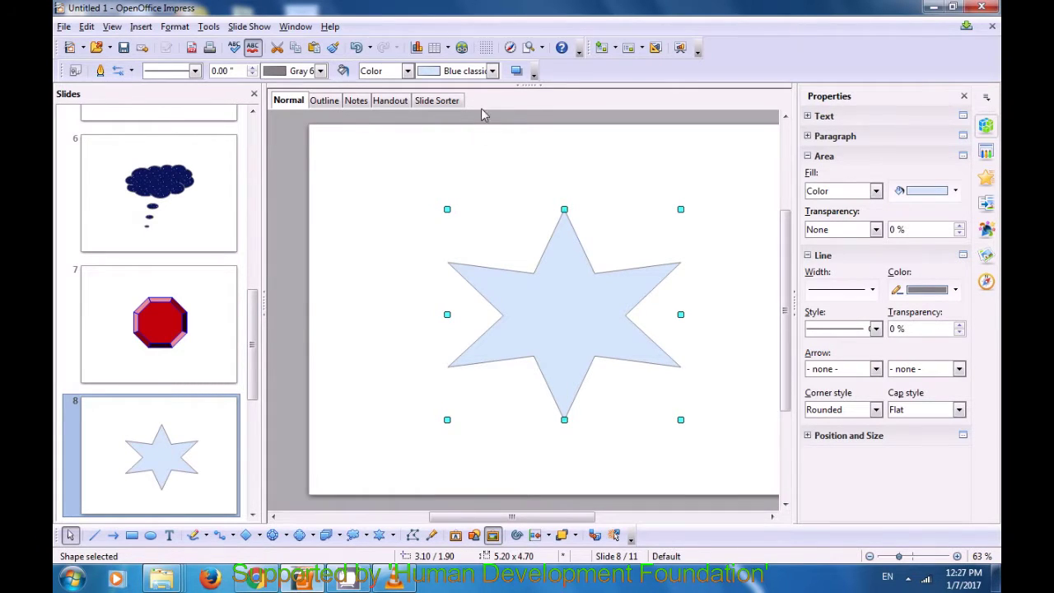
Fill the six-point star on slide 8 with the solid color Chart 3 and deselect it
{"action": "left_click", "coordinate": [492, 72]}
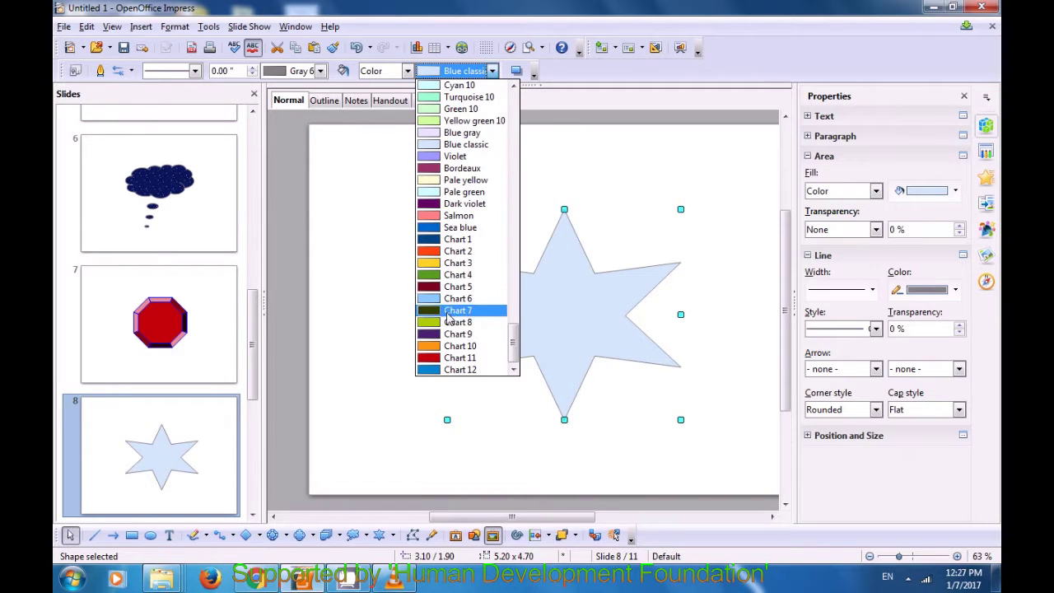
{"action": "left_click", "coordinate": [433, 263]}
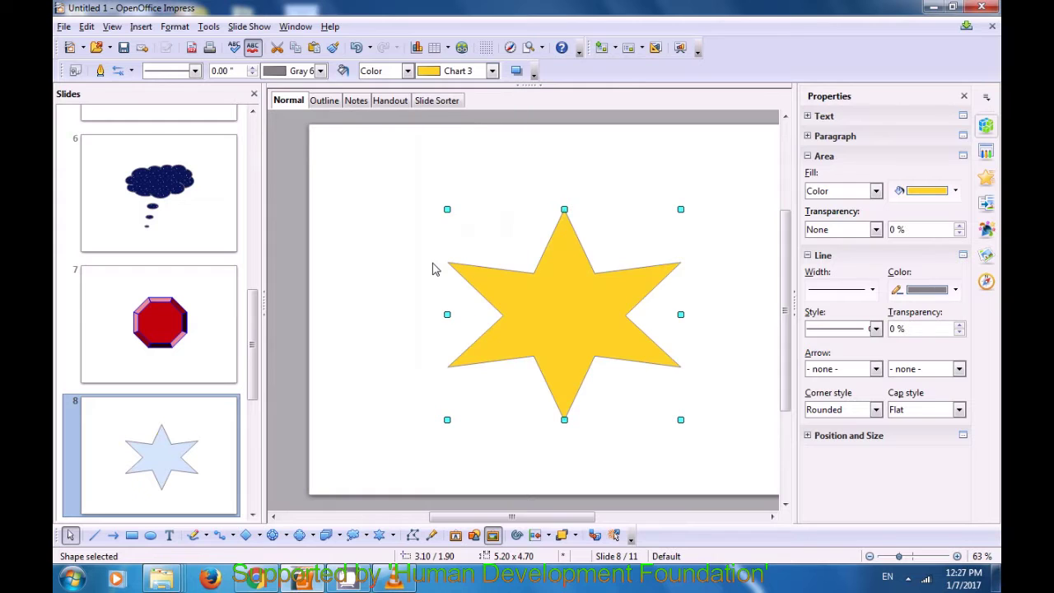
{"action": "left_click", "coordinate": [383, 295]}
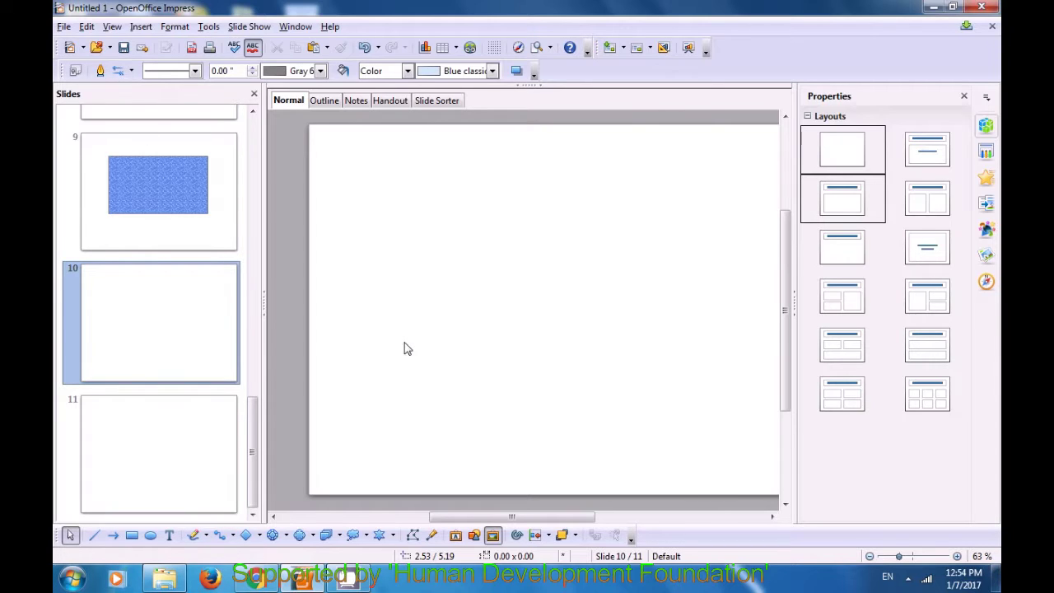
Draw a horizontal line about 6.20 inches long across slide 10 and turn on point editing for it
{"action": "left_click", "coordinate": [94, 535]}
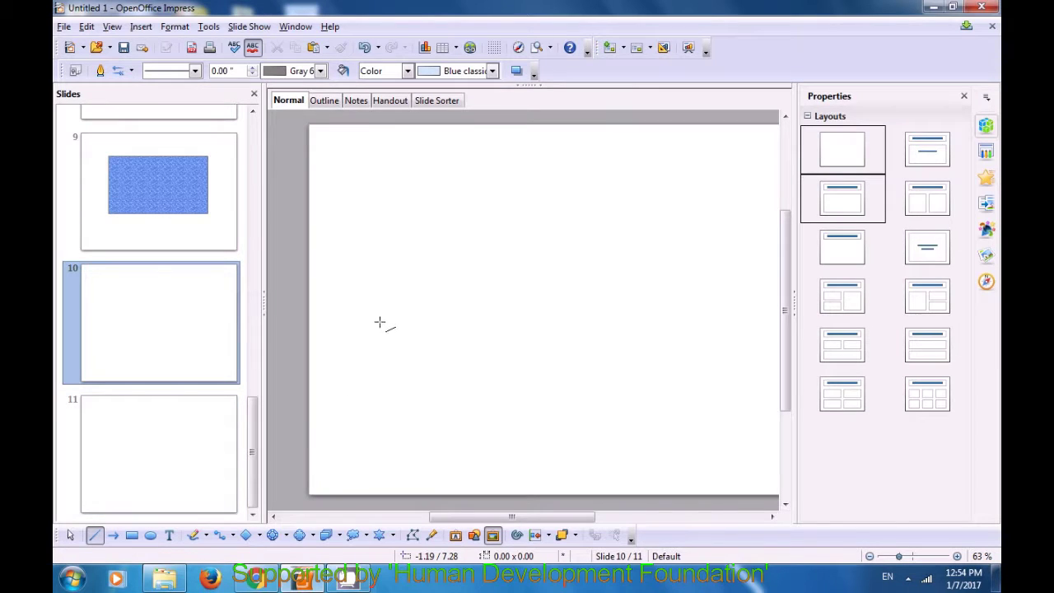
{"action": "left_click_drag", "start_coordinate": [381, 321], "coordinate": [659, 322]}
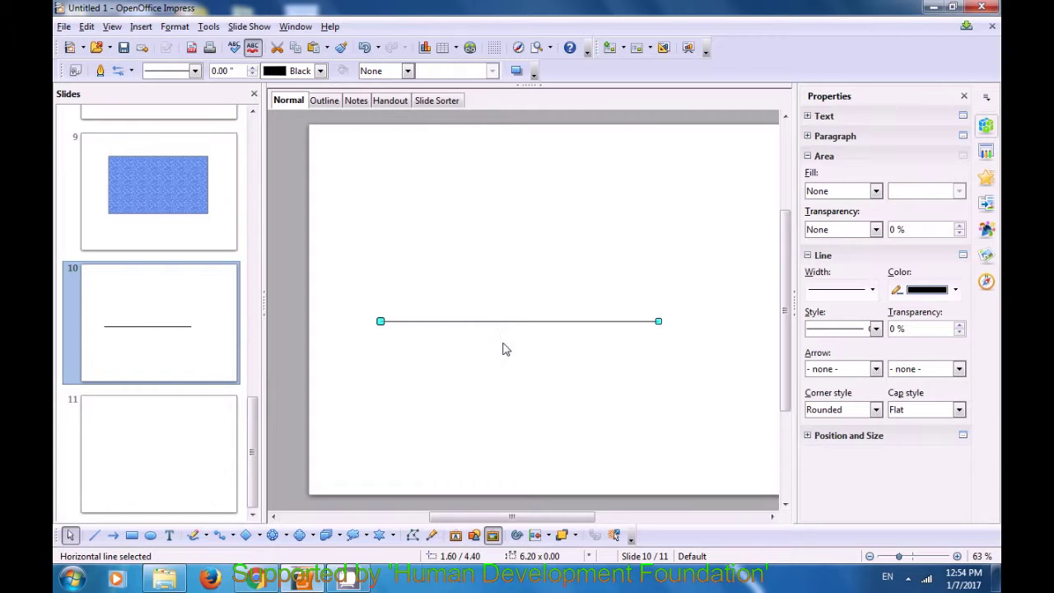
{"action": "left_click", "coordinate": [86, 26]}
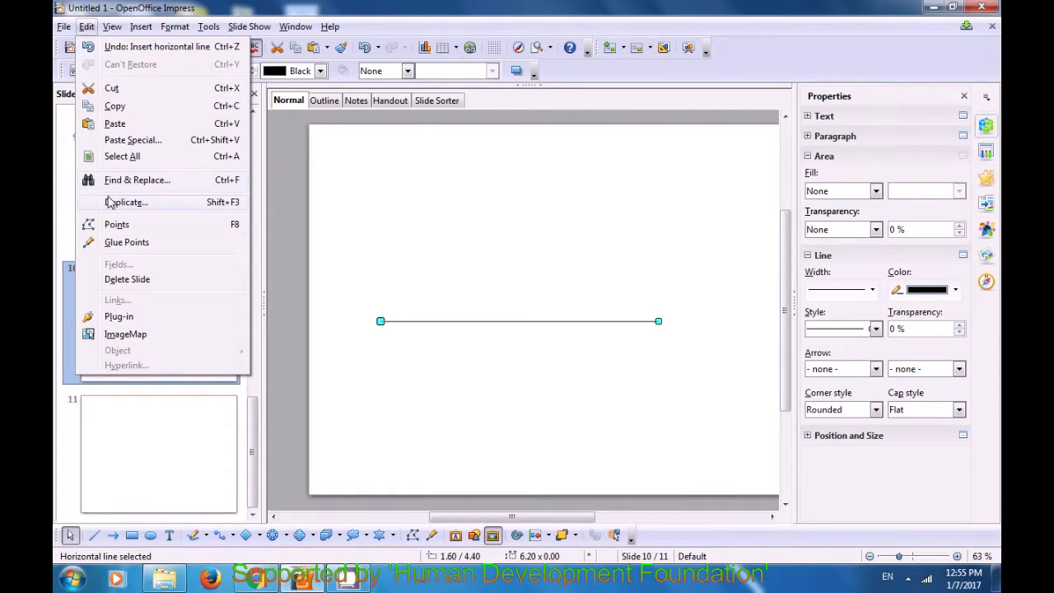
{"action": "left_click", "coordinate": [117, 225]}
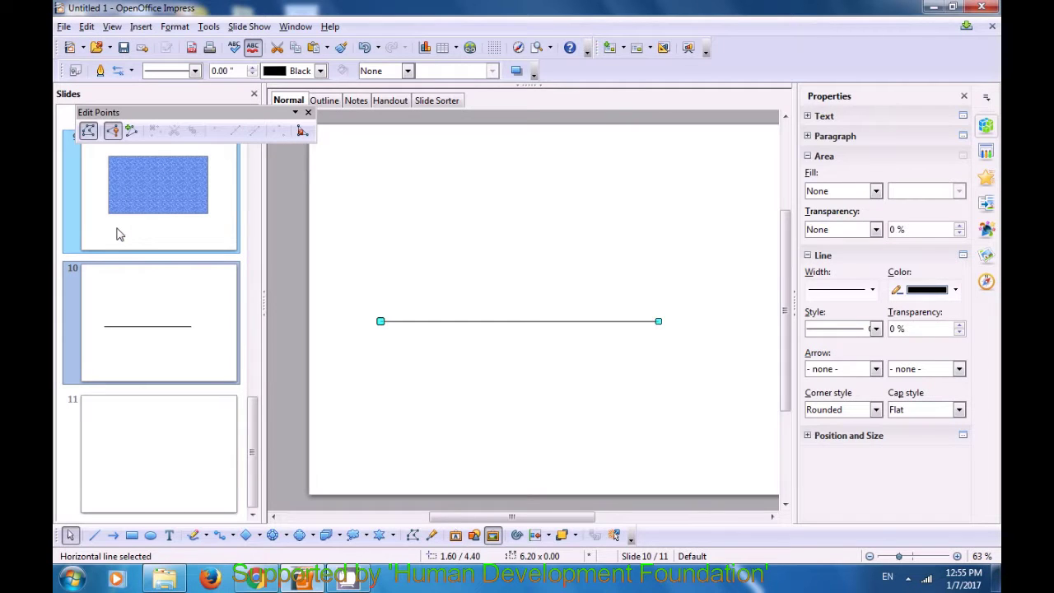
{"action": "mouse_move", "coordinate": [120, 235]}
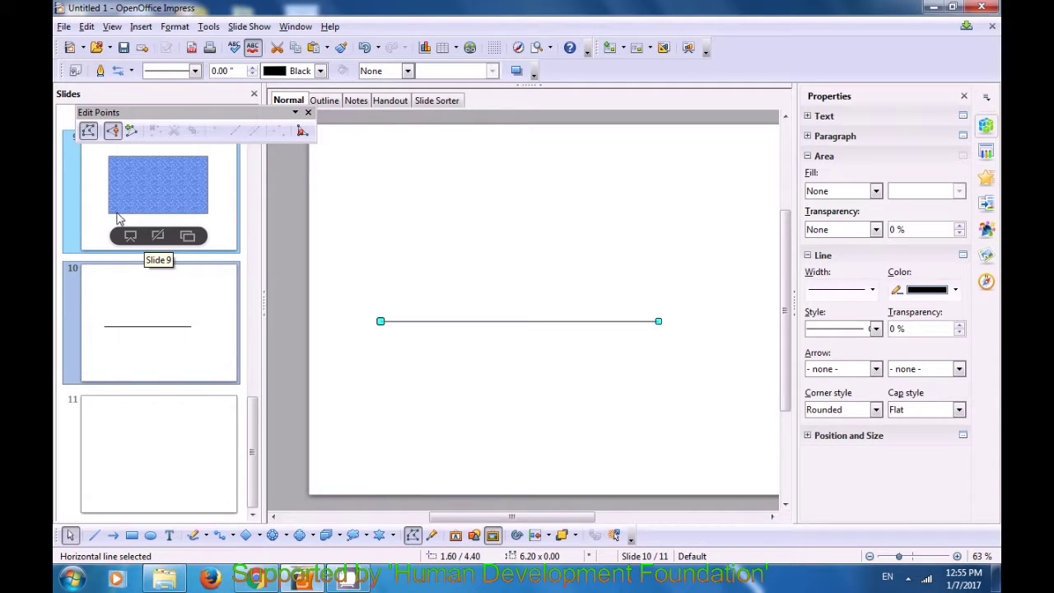
Insert two points on the horizontal line, about one third and two thirds of the way along it
{"action": "left_click", "coordinate": [132, 131]}
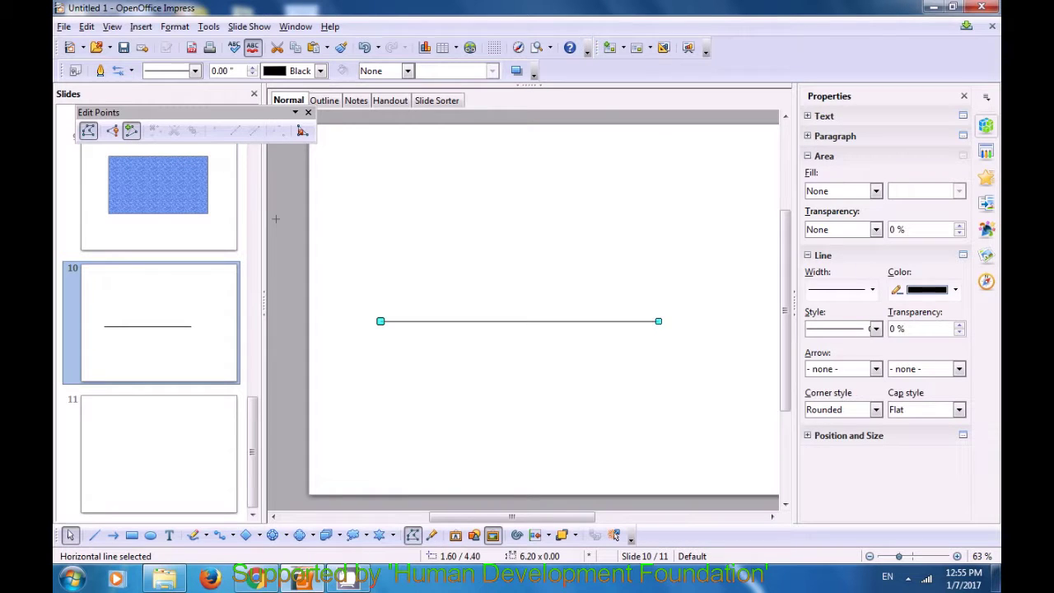
{"action": "left_click", "coordinate": [462, 321]}
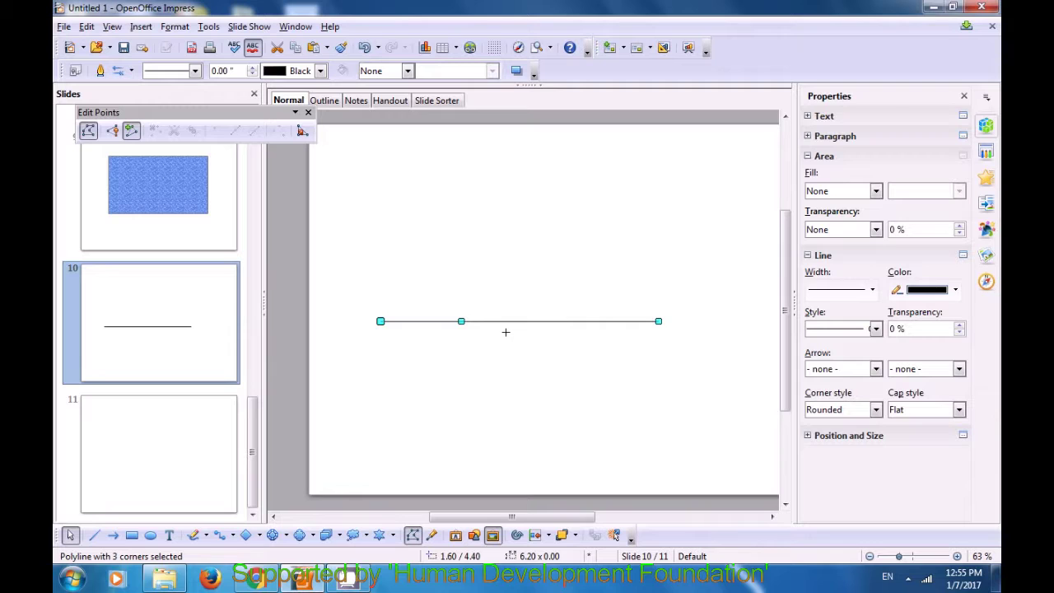
{"action": "left_click", "coordinate": [564, 321]}
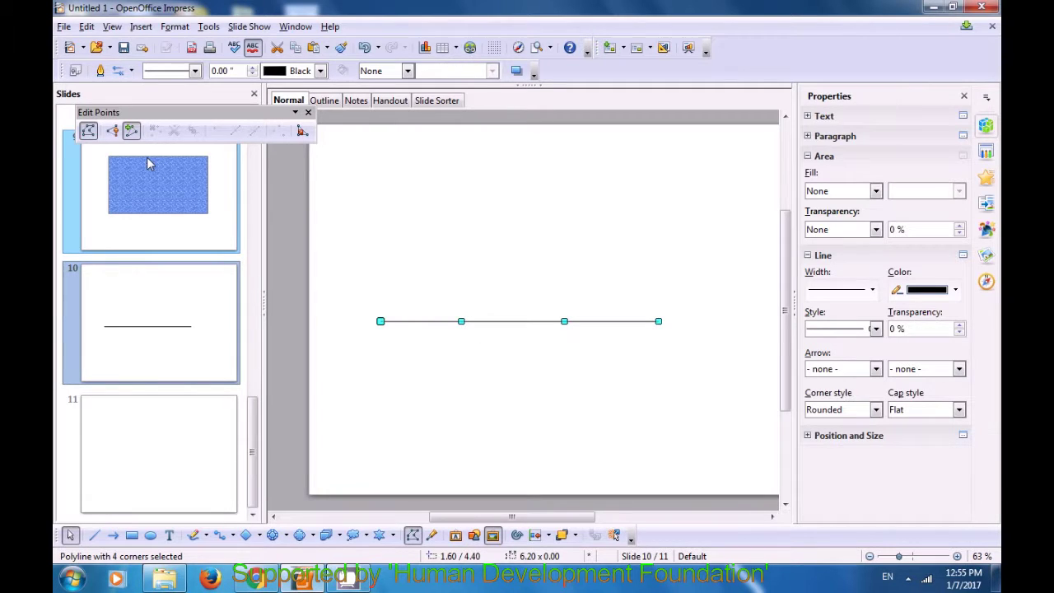
Move the line's first inner point up about 2.70 inches and the second down about 1.90 inches to form a zigzag
{"action": "left_click", "coordinate": [114, 133]}
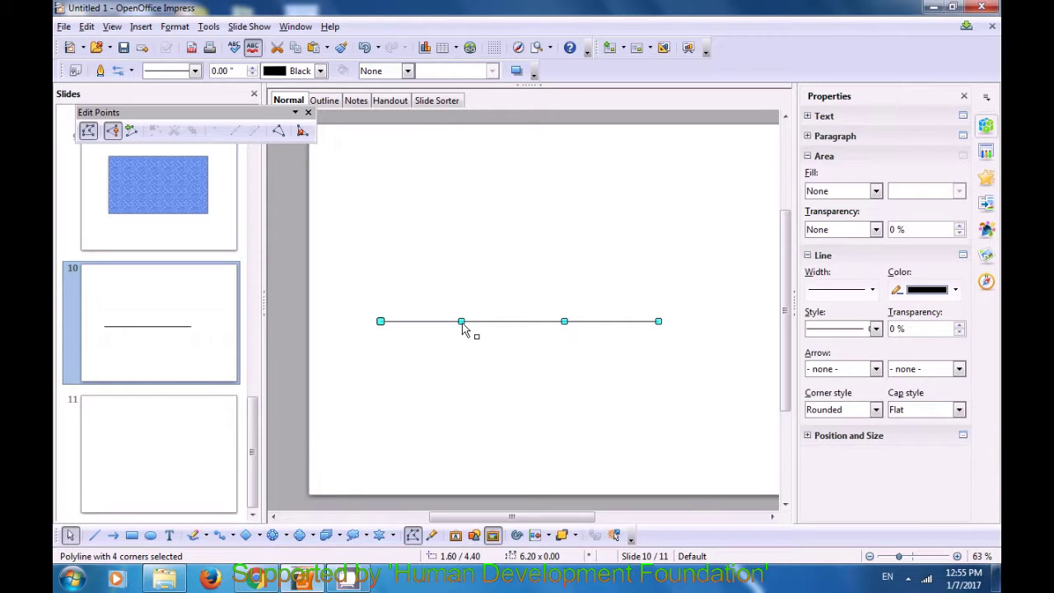
{"action": "left_click_drag", "start_coordinate": [461, 322], "coordinate": [471, 207]}
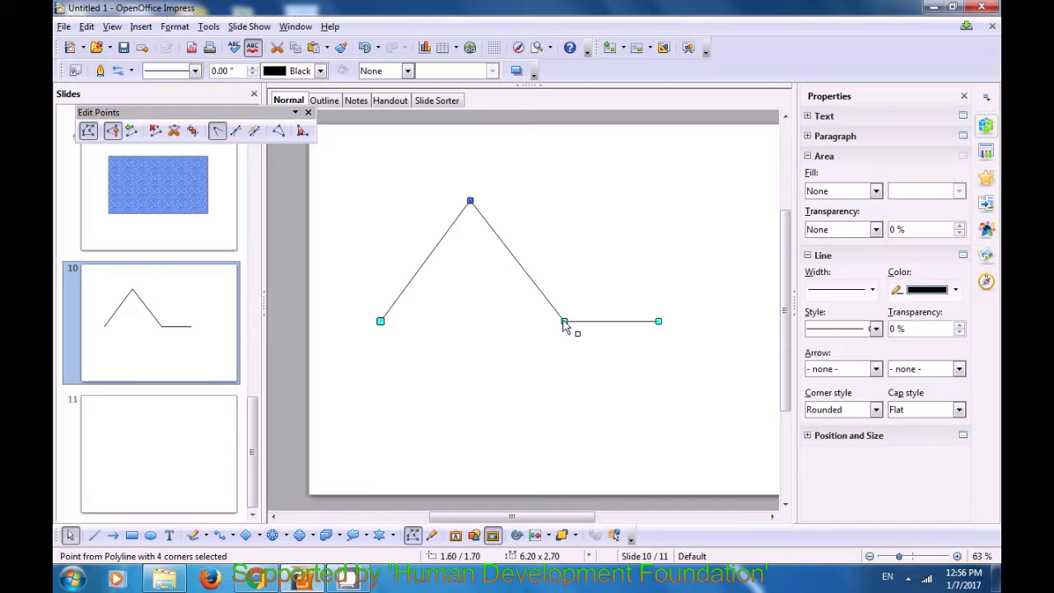
{"action": "left_click_drag", "start_coordinate": [564, 323], "coordinate": [532, 408]}
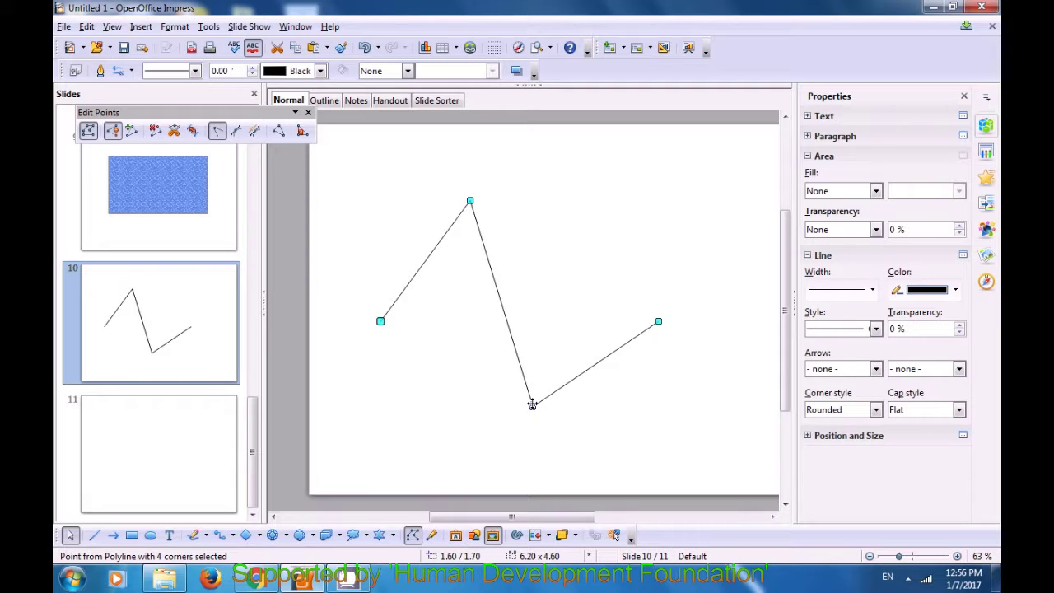
Delete the zigzag's lower and upper inner points on slide 10 to restore the straight horizontal line
{"action": "left_click", "coordinate": [153, 132]}
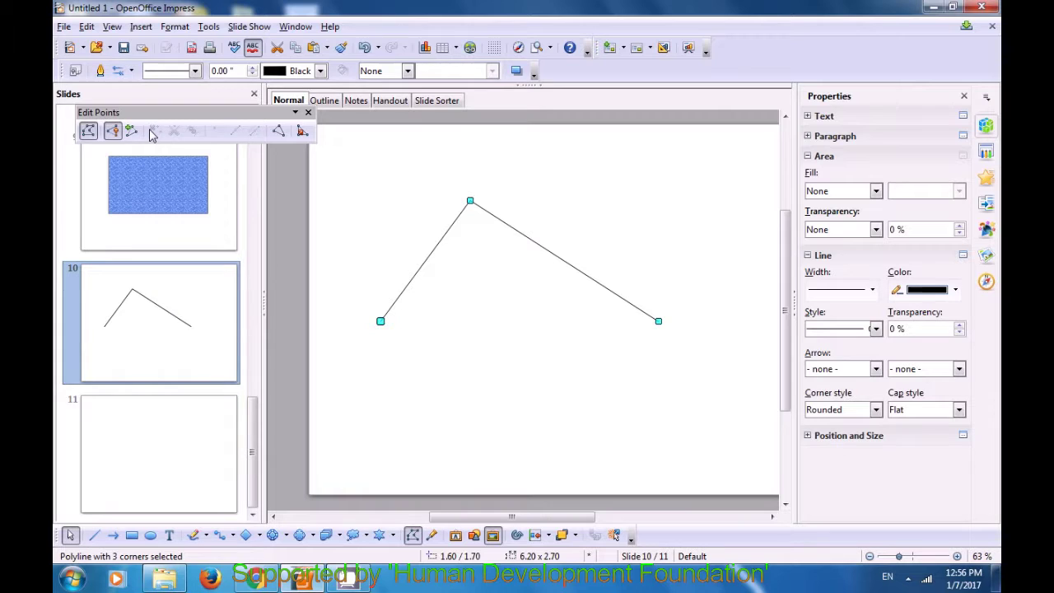
{"action": "left_click", "coordinate": [469, 203]}
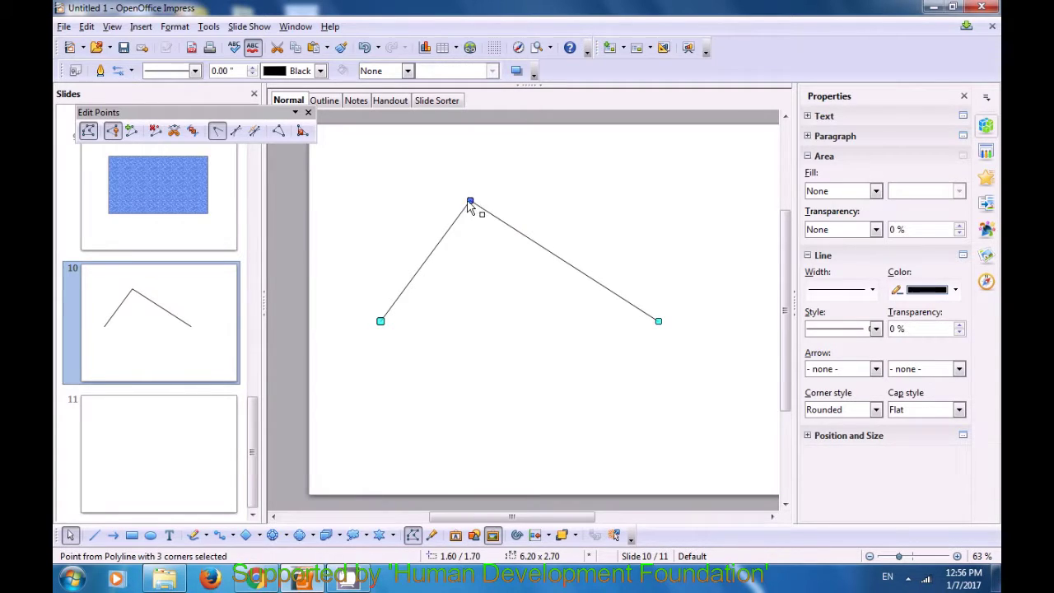
{"action": "left_click", "coordinate": [155, 132]}
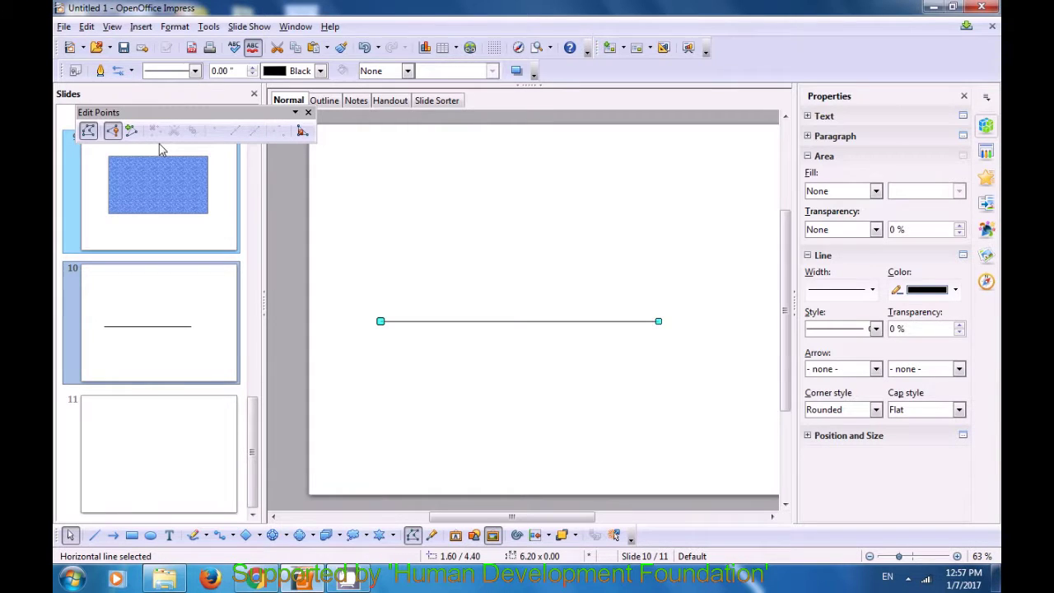
Insert two points on the horizontal line, each about 0.70 inches in from one of its ends
{"action": "left_click", "coordinate": [131, 130]}
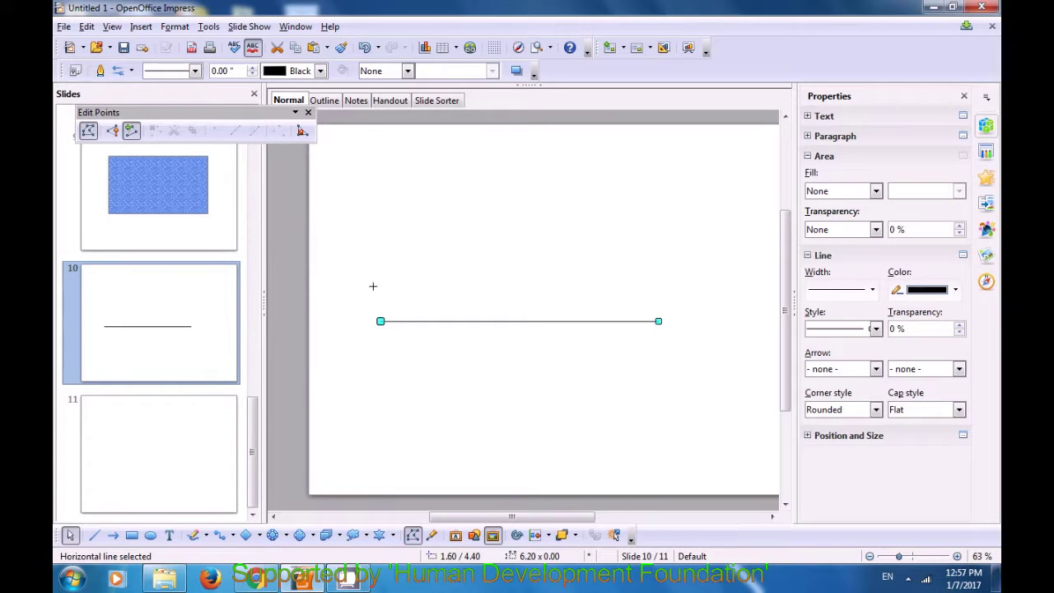
{"action": "left_click", "coordinate": [411, 321]}
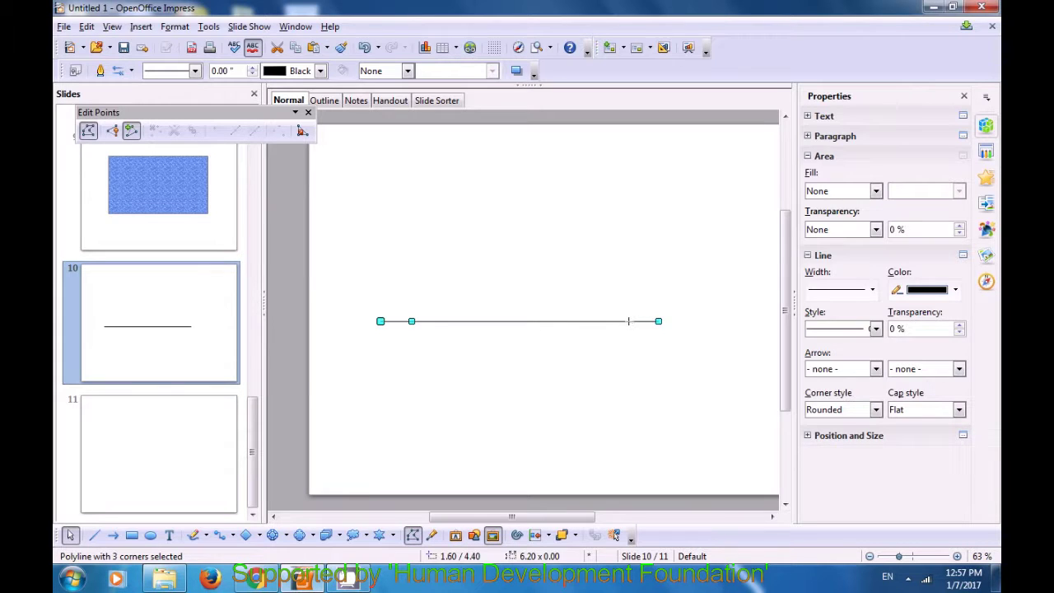
{"action": "left_click", "coordinate": [627, 322]}
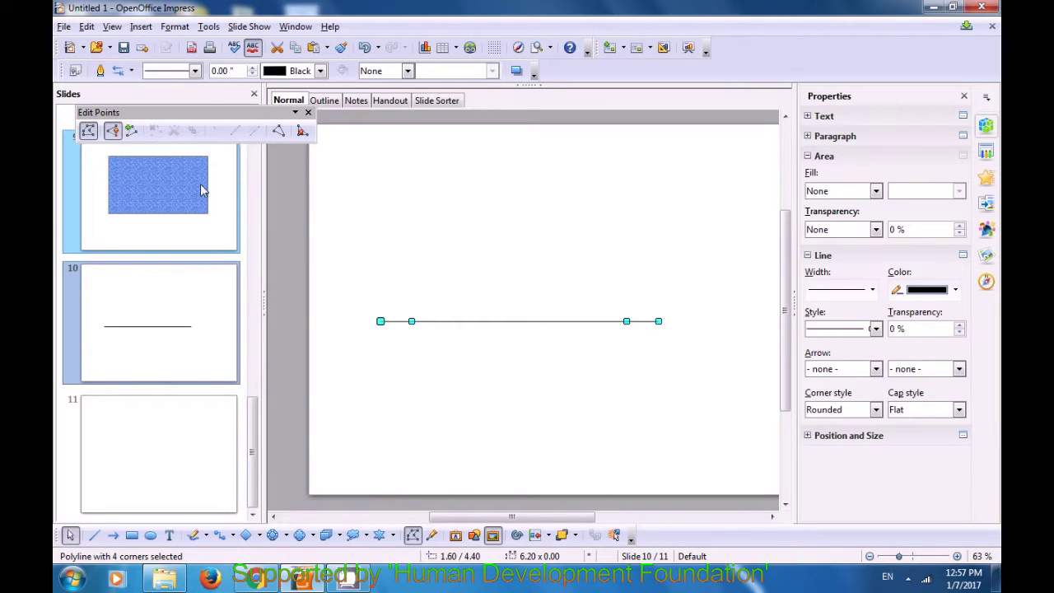
Split the line at its first inner point, moved about 0.90 inches right, and pull the right piece's start down about 0.90 inches
{"action": "left_click_drag", "start_coordinate": [411, 321], "coordinate": [453, 327]}
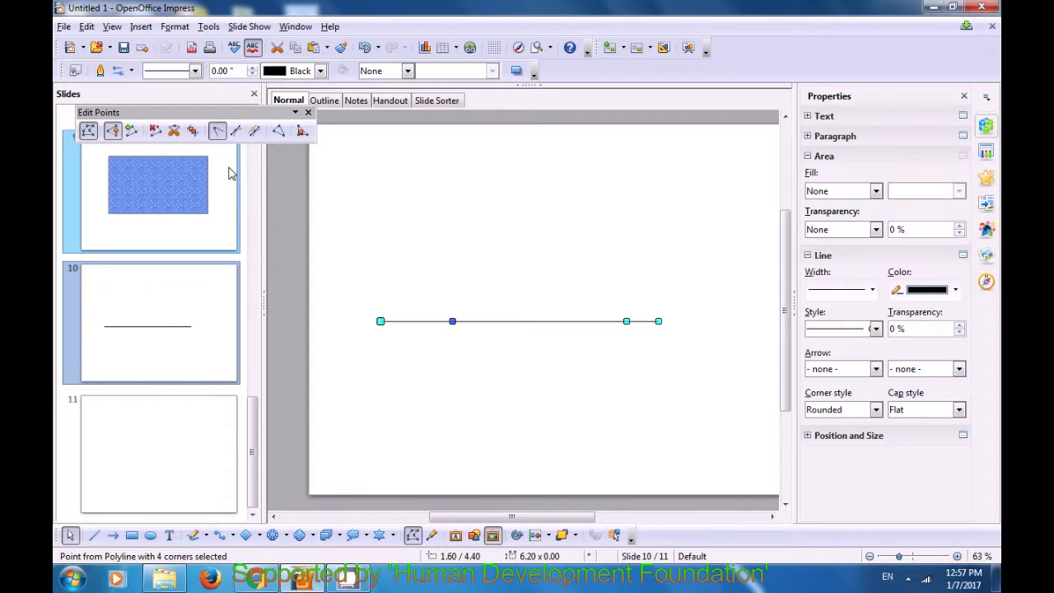
{"action": "left_click", "coordinate": [176, 135]}
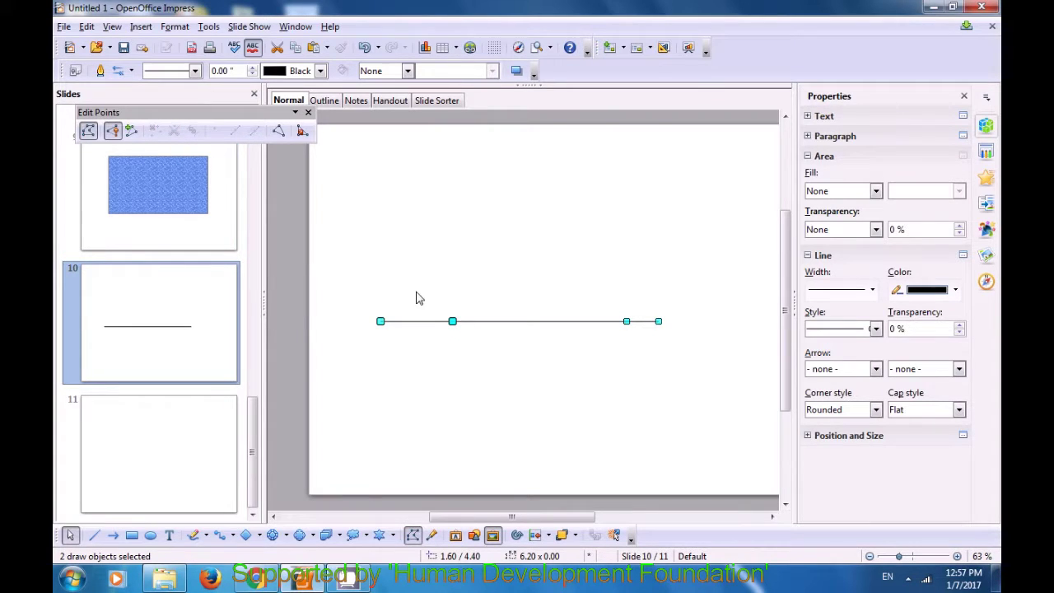
{"action": "left_click_drag", "start_coordinate": [455, 325], "coordinate": [453, 362]}
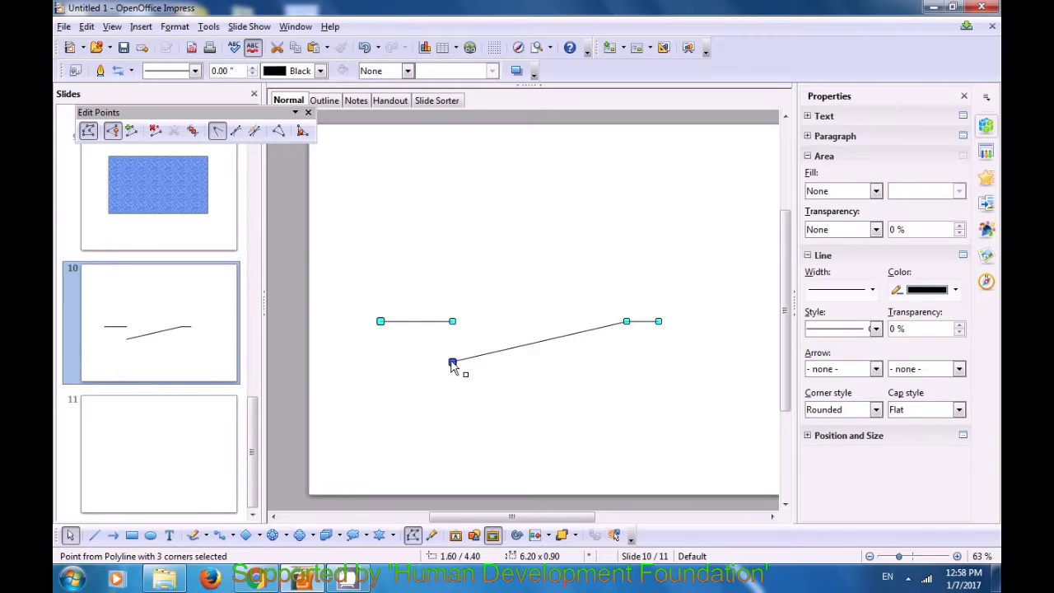
Raise both line pieces about 0.50 inches and move the short piece's outer end onto the sloped piece's start, converted to a curve point
{"action": "left_click_drag", "start_coordinate": [420, 320], "coordinate": [421, 299]}
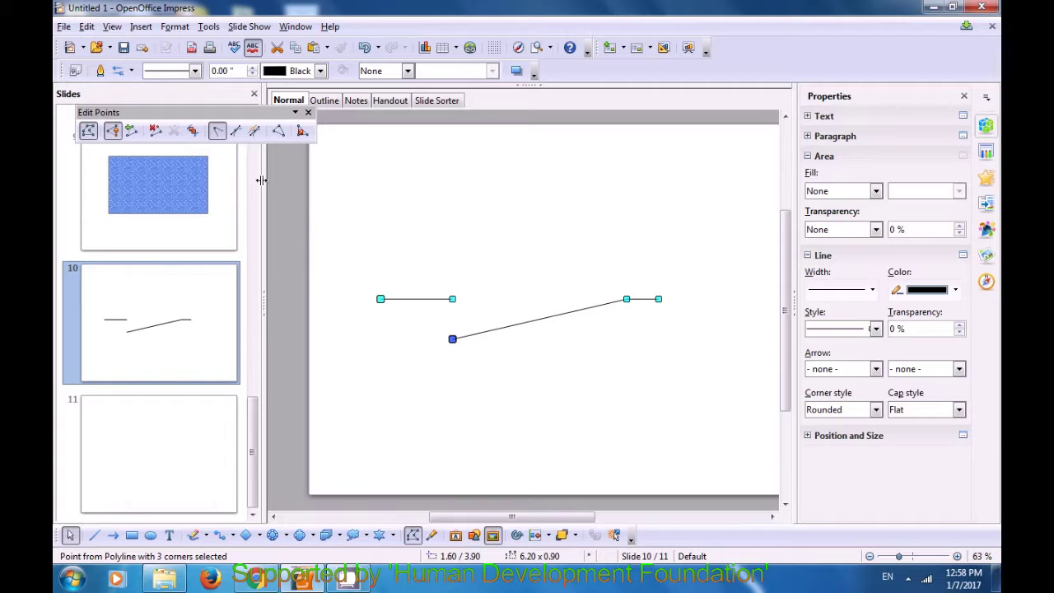
{"action": "left_click", "coordinate": [218, 133]}
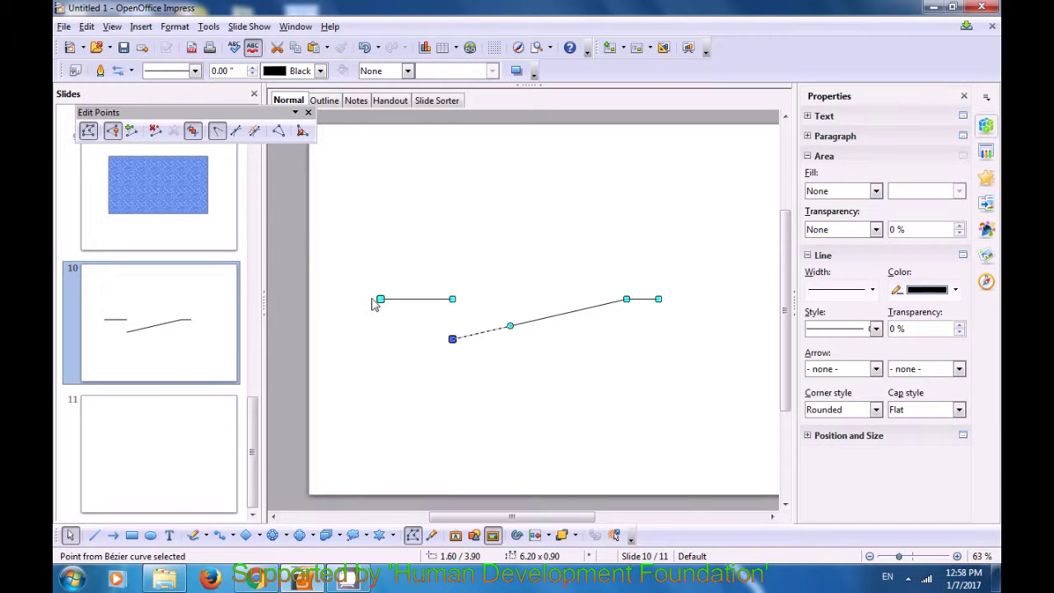
{"action": "left_click_drag", "start_coordinate": [380, 300], "coordinate": [452, 347]}
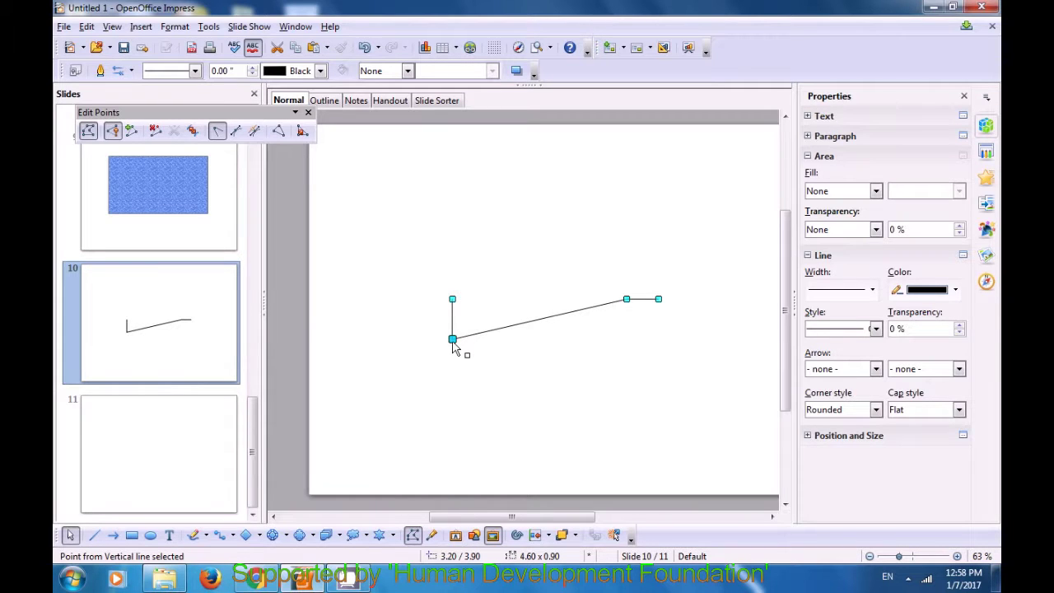
{"action": "left_click", "coordinate": [472, 428]}
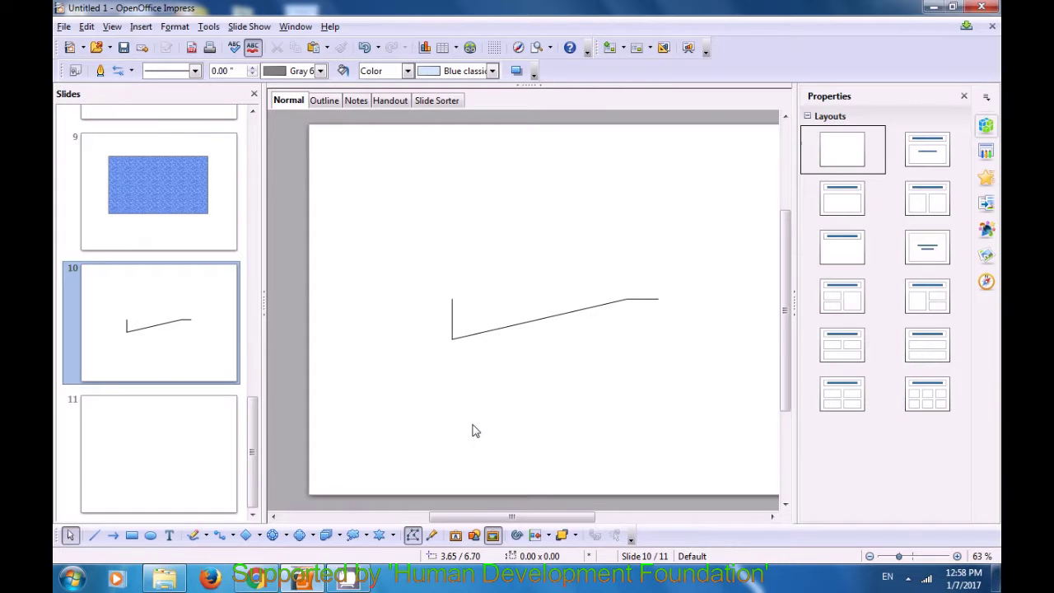
Close the sloped curve into an outline and move its upper inner point about 0.20 inches up and slightly left
{"action": "left_click", "coordinate": [485, 335]}
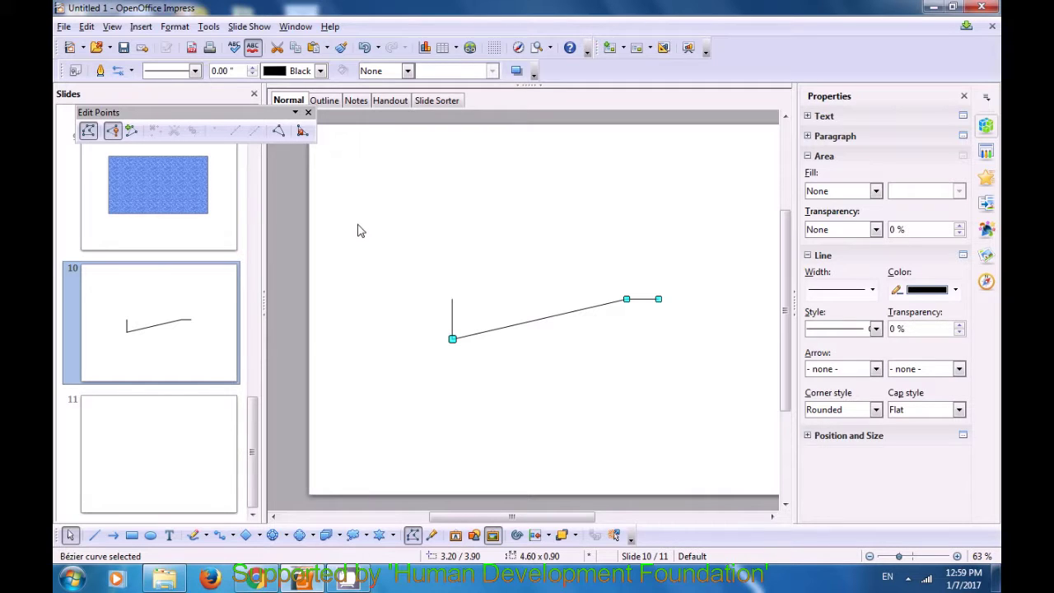
{"action": "left_click", "coordinate": [279, 132]}
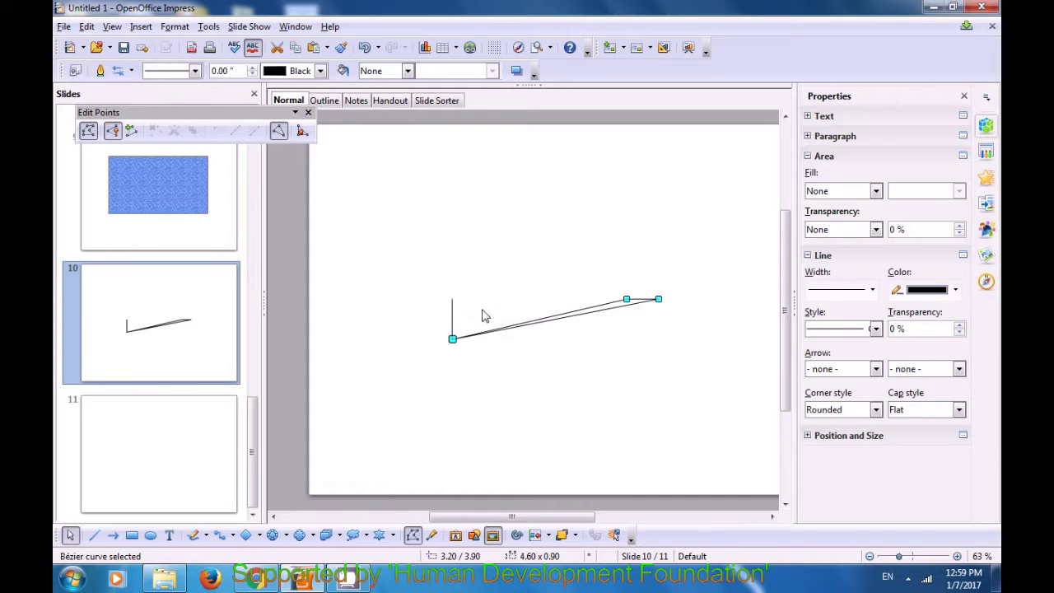
{"action": "left_click_drag", "start_coordinate": [512, 328], "coordinate": [527, 379]}
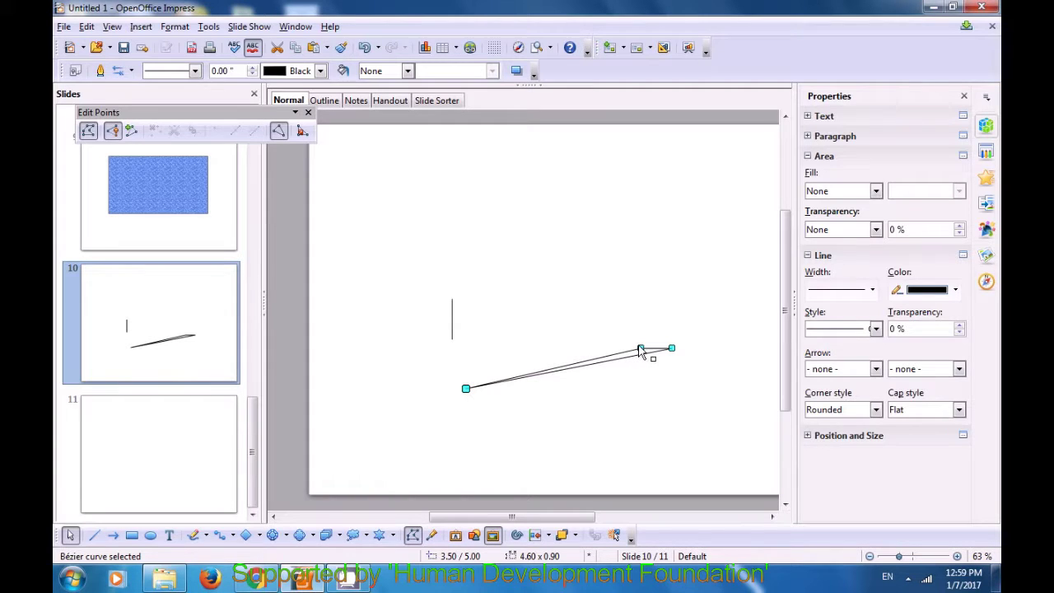
{"action": "left_click_drag", "start_coordinate": [641, 347], "coordinate": [600, 296]}
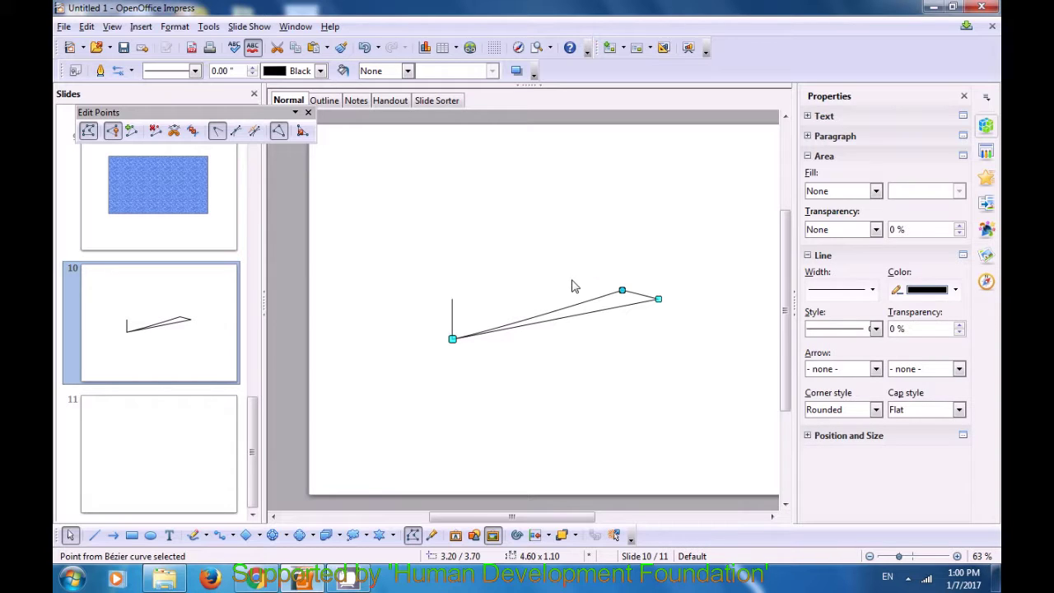
With Eliminate Points turned on, bend the closed outline's long upper edge and raise its top point about 1.10 inches
{"action": "left_click", "coordinate": [303, 134]}
{"action": "left_click_drag", "start_coordinate": [621, 291], "coordinate": [614, 247]}
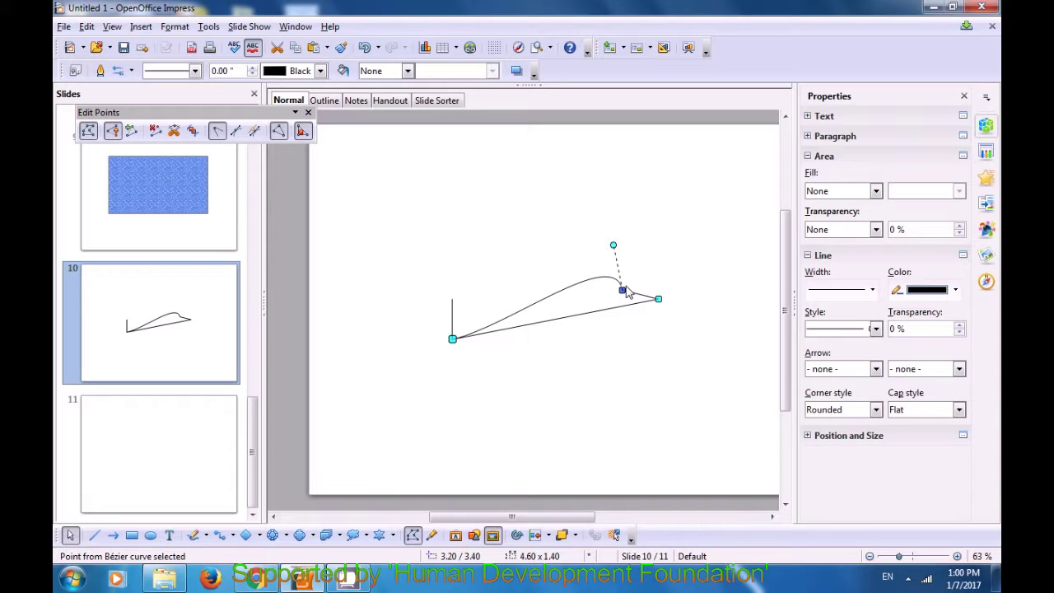
{"action": "left_click_drag", "start_coordinate": [623, 292], "coordinate": [637, 245]}
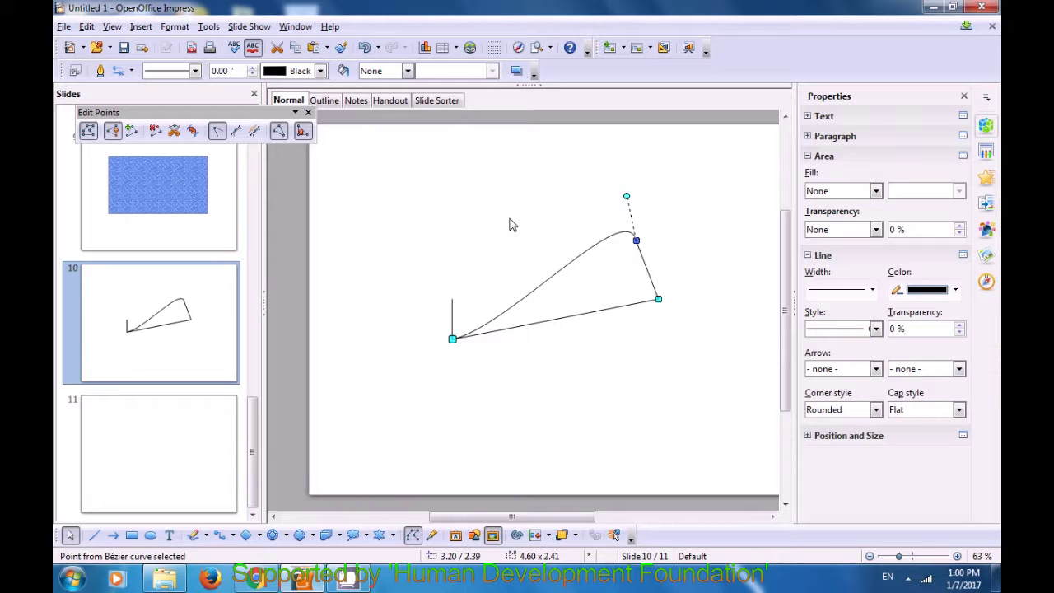
{"action": "left_click", "coordinate": [509, 224]}
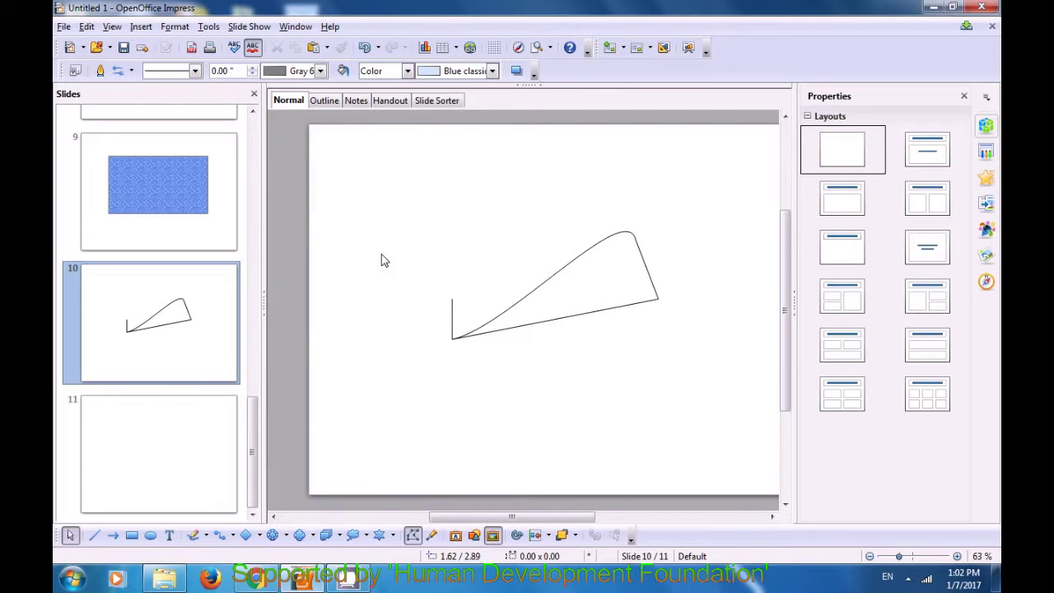
Draw a rectangle about 3.20 by 2.40 inches in the left half of slide 11 and deselect it
{"action": "left_click", "coordinate": [200, 431]}
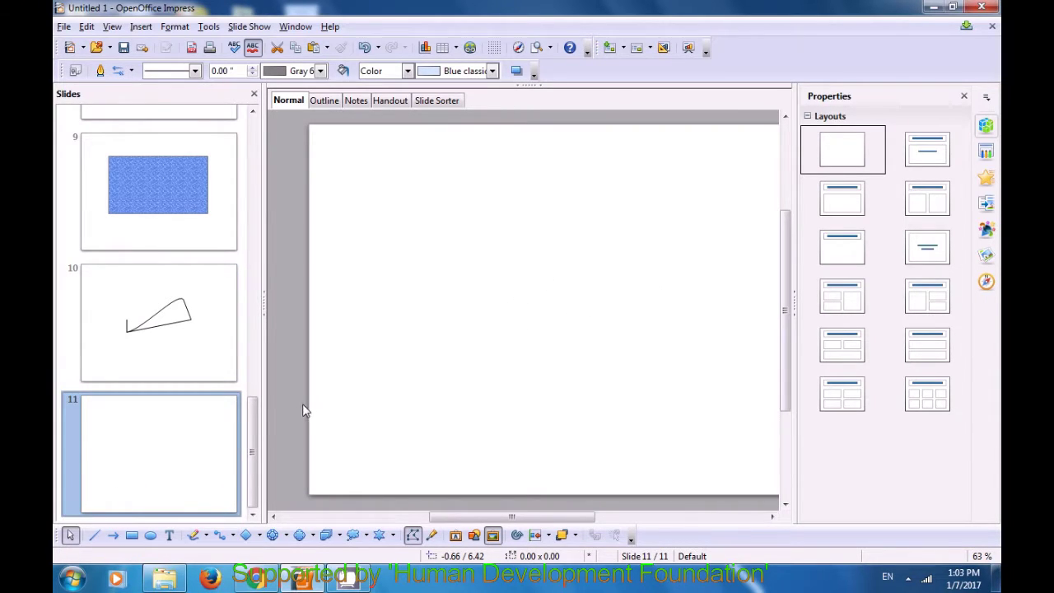
{"action": "left_click", "coordinate": [136, 536]}
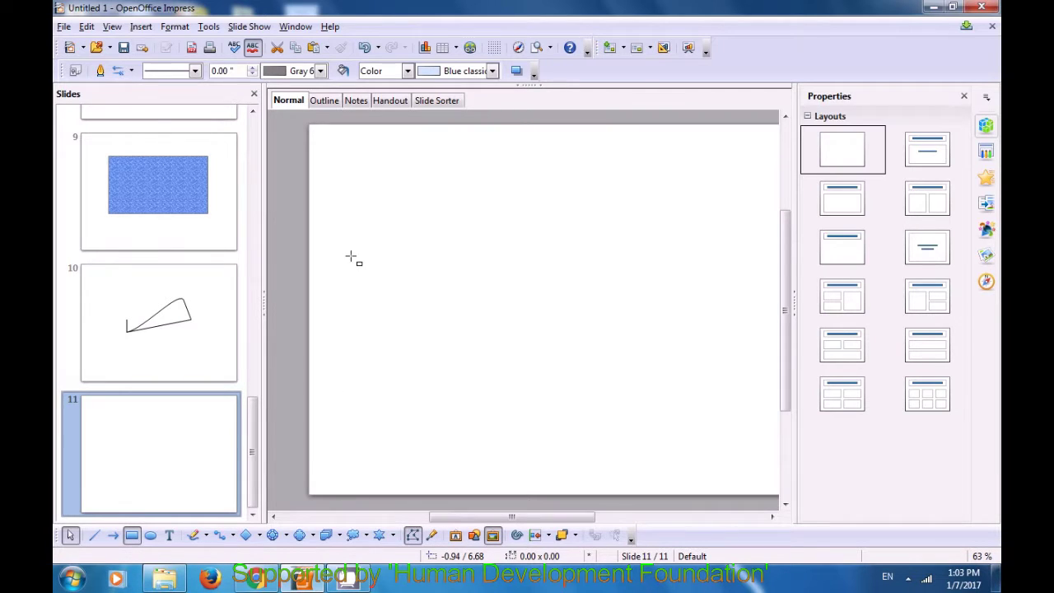
{"action": "left_click_drag", "start_coordinate": [353, 241], "coordinate": [497, 347]}
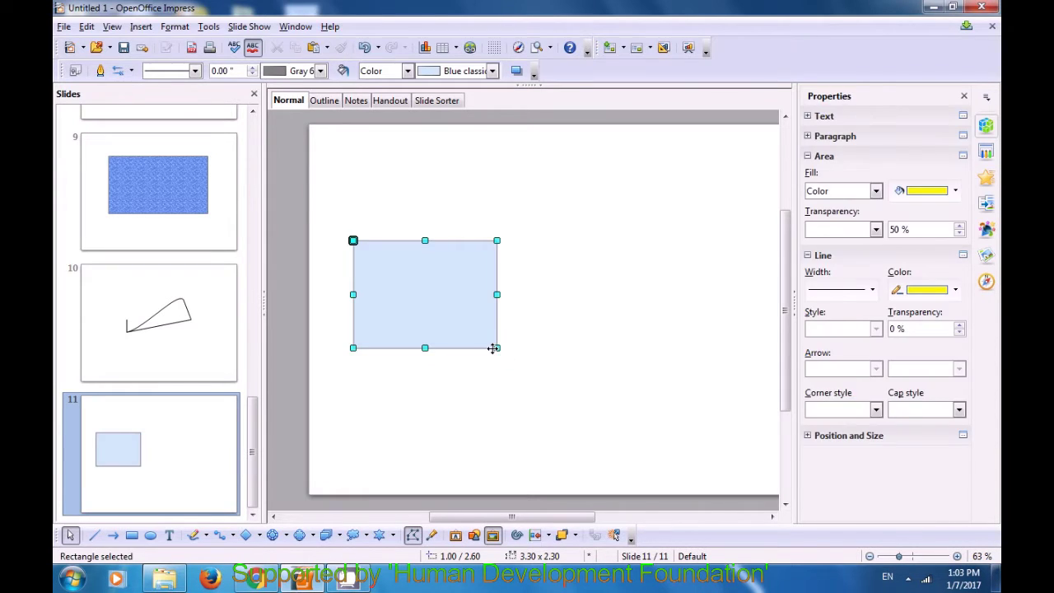
{"action": "left_click", "coordinate": [502, 400]}
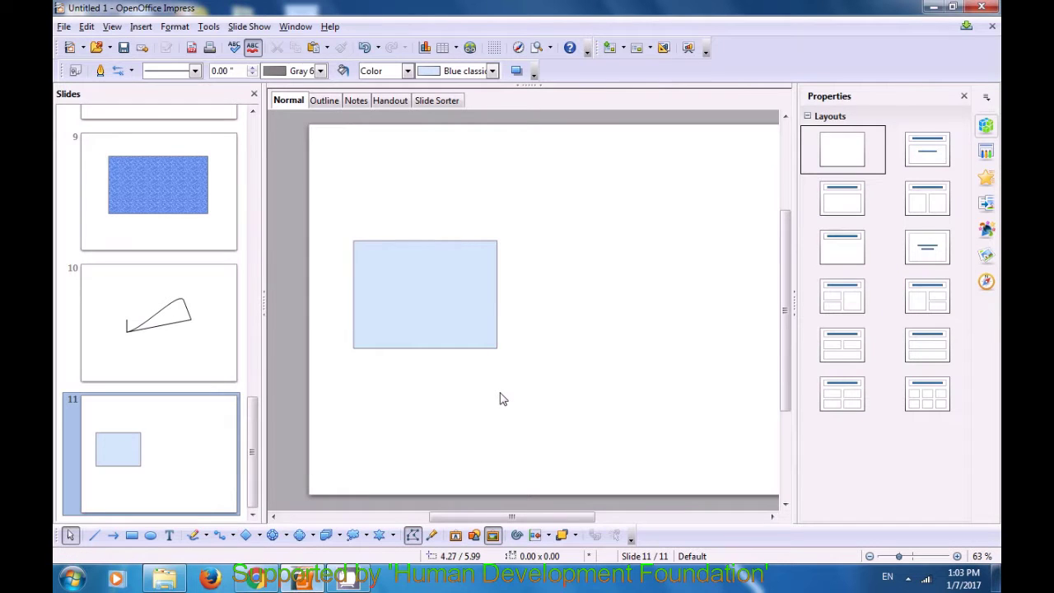
Draw an ellipse about 2.90 by 2.70 inches to the lower right of the rectangle on slide 11 and deselect it
{"action": "left_click", "coordinate": [152, 537]}
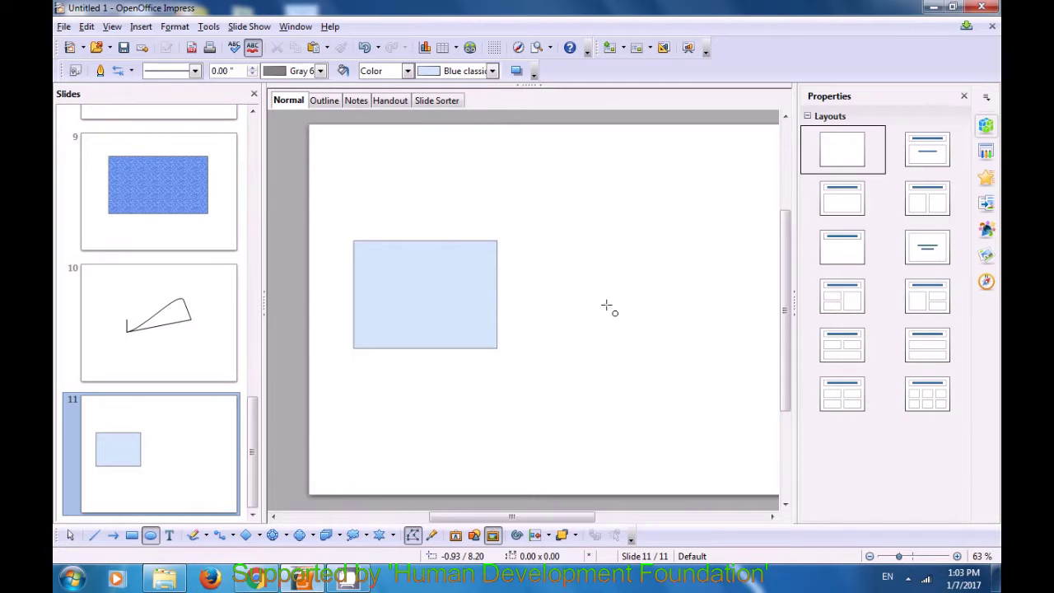
{"action": "left_click_drag", "start_coordinate": [606, 305], "coordinate": [735, 426]}
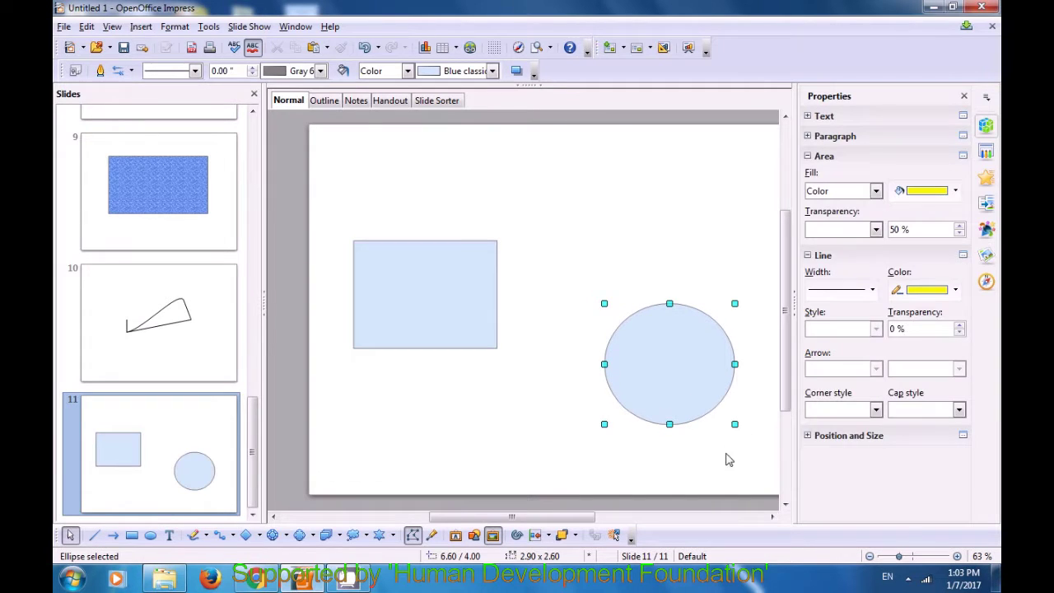
{"action": "left_click", "coordinate": [724, 466]}
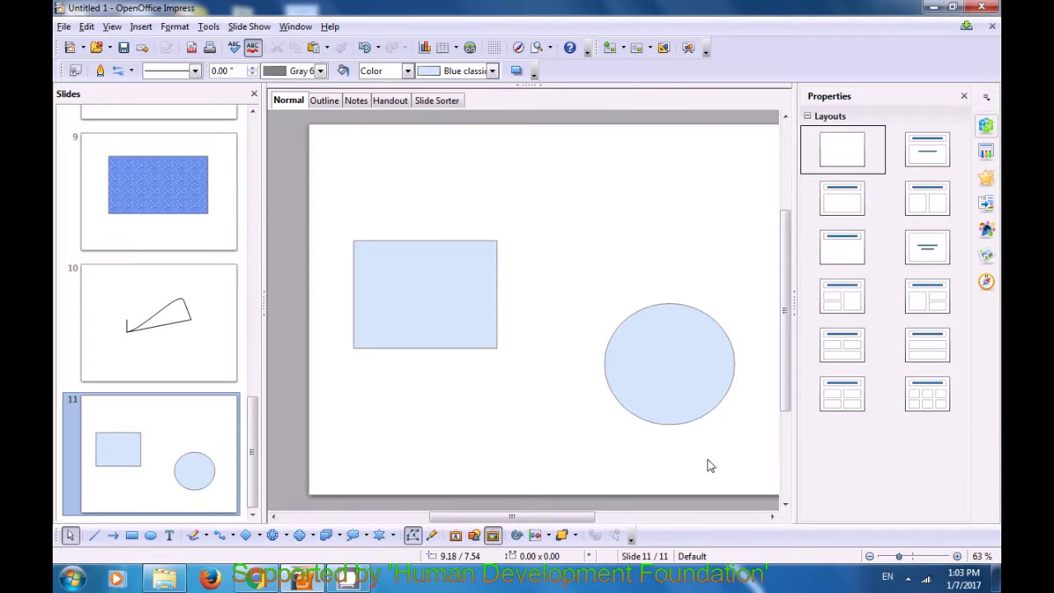
Compare the selection handles of the rectangle and the ellipse, including the ellipse's rotation handles
{"action": "left_click", "coordinate": [408, 316]}
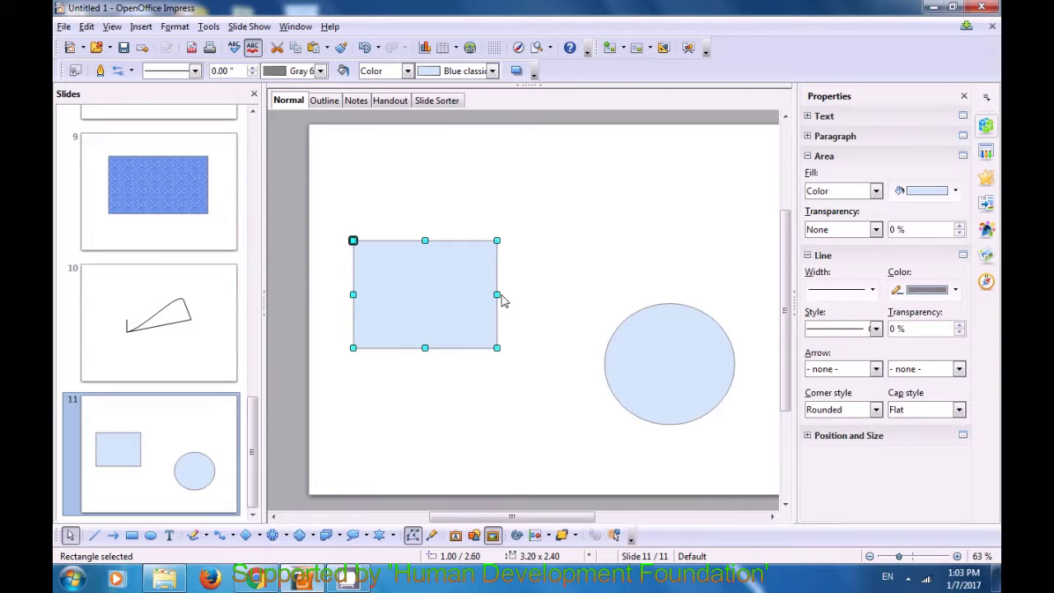
{"action": "left_click", "coordinate": [672, 375]}
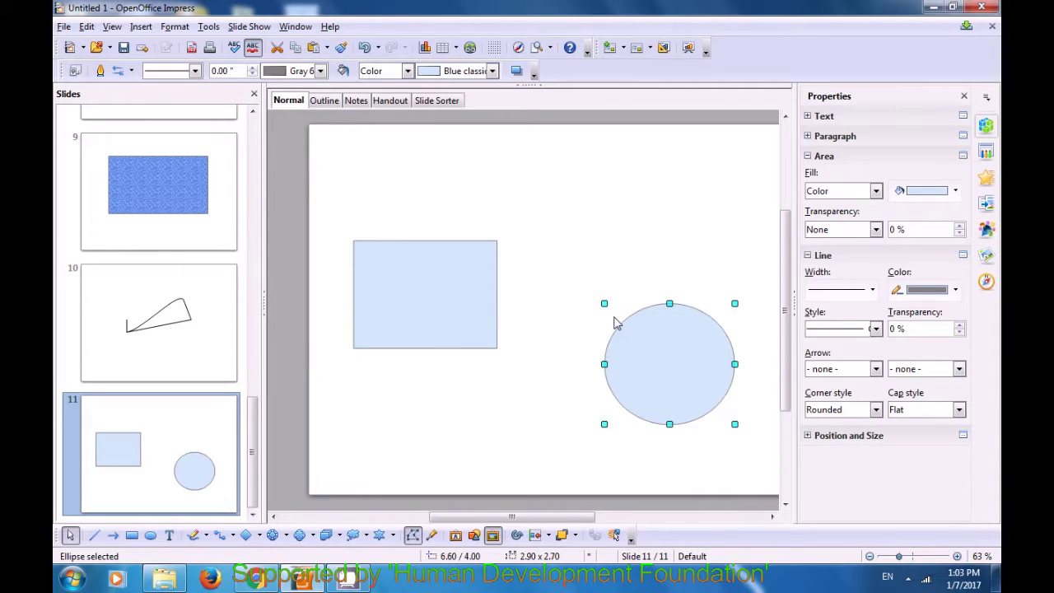
{"action": "left_click", "coordinate": [667, 367]}
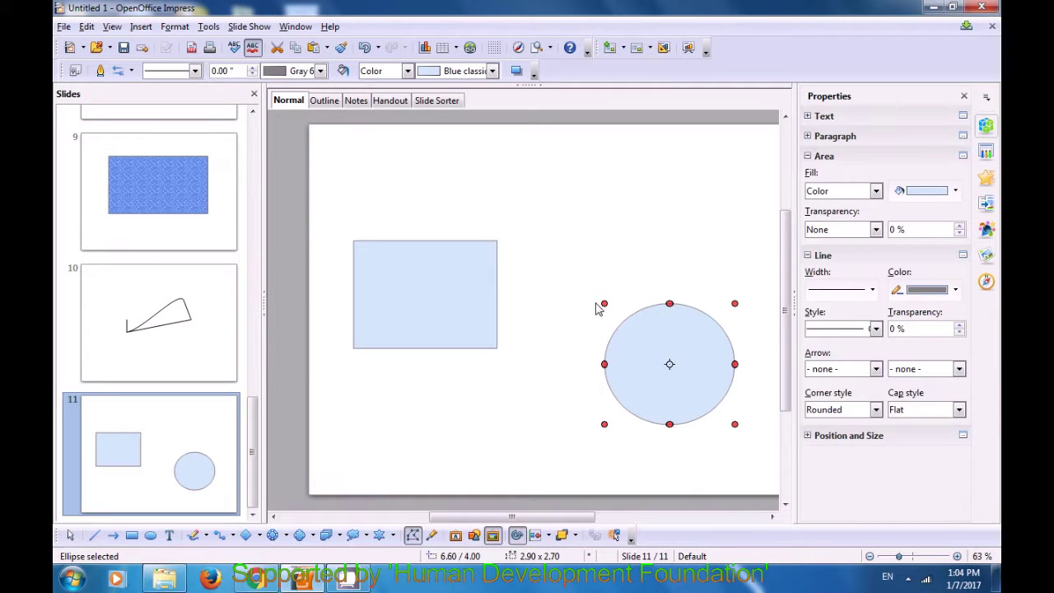
{"action": "left_click", "coordinate": [412, 327]}
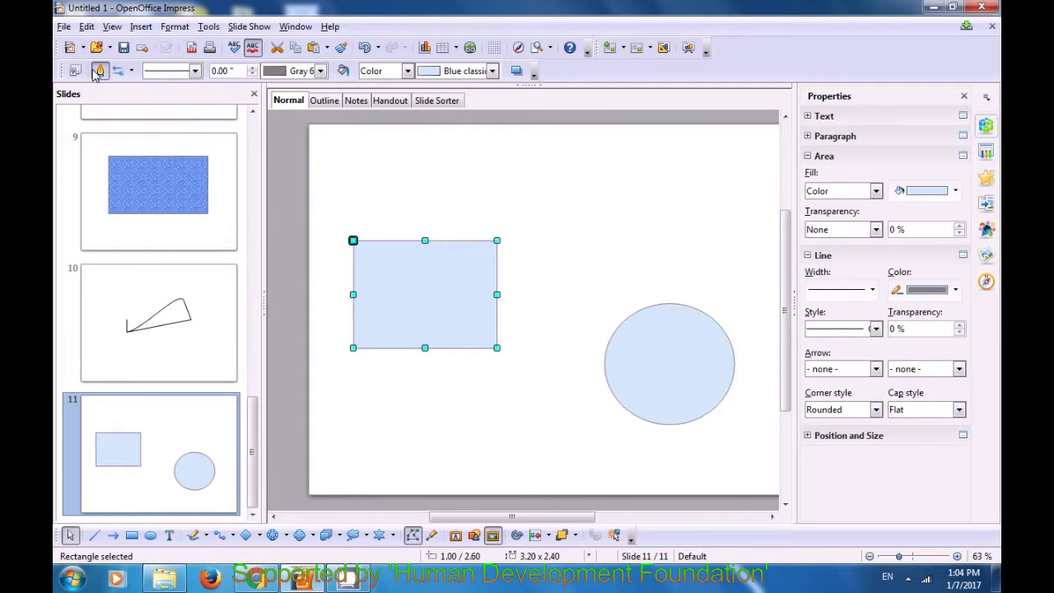
{"action": "left_click", "coordinate": [86, 27]}
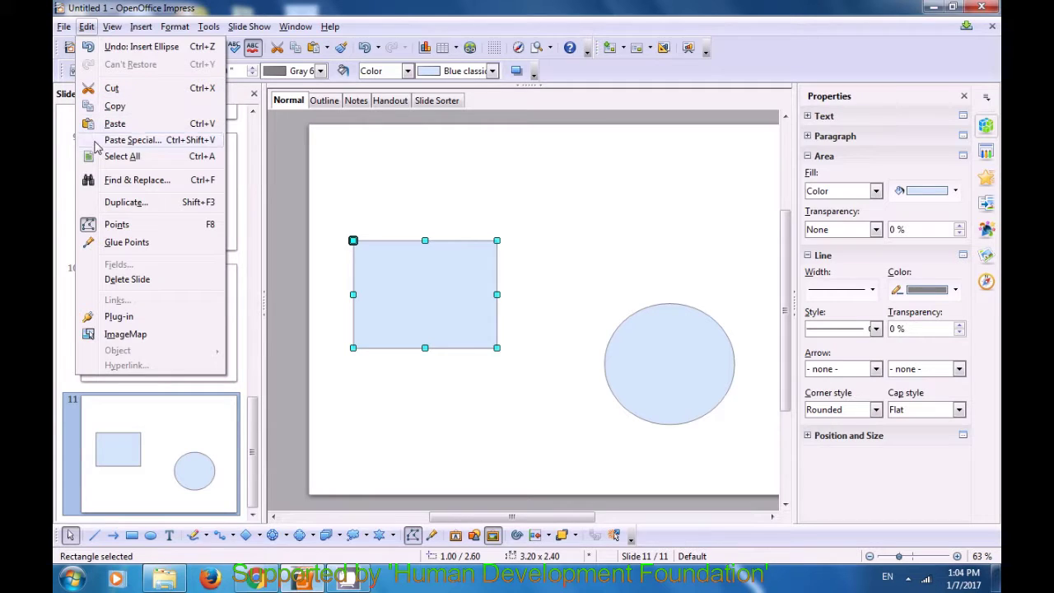
{"action": "left_click", "coordinate": [111, 234]}
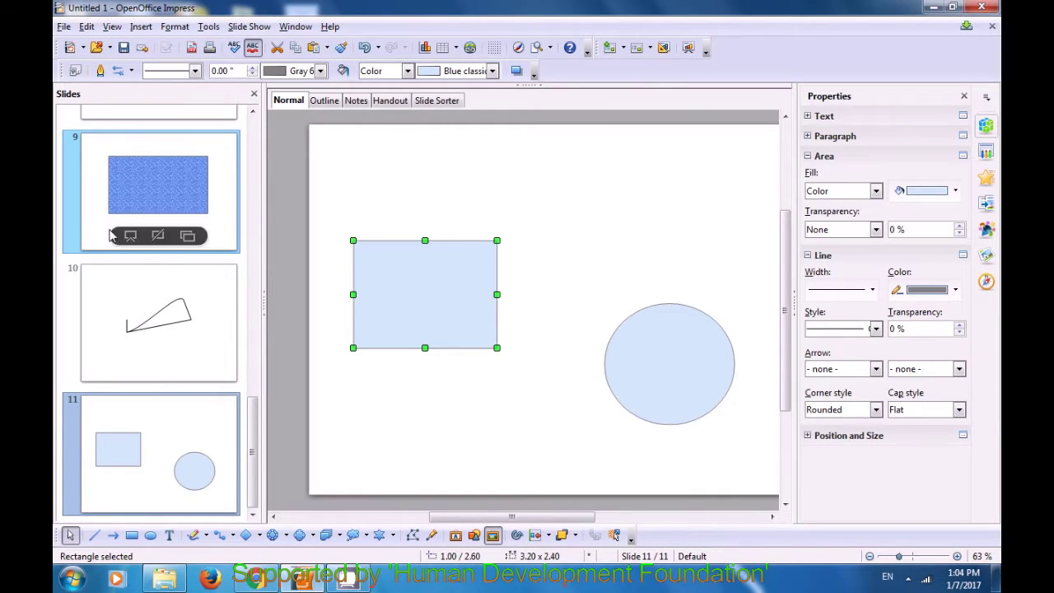
Turn on glue point editing for the rectangle and insert a glue point at its center
{"action": "left_click", "coordinate": [415, 312]}
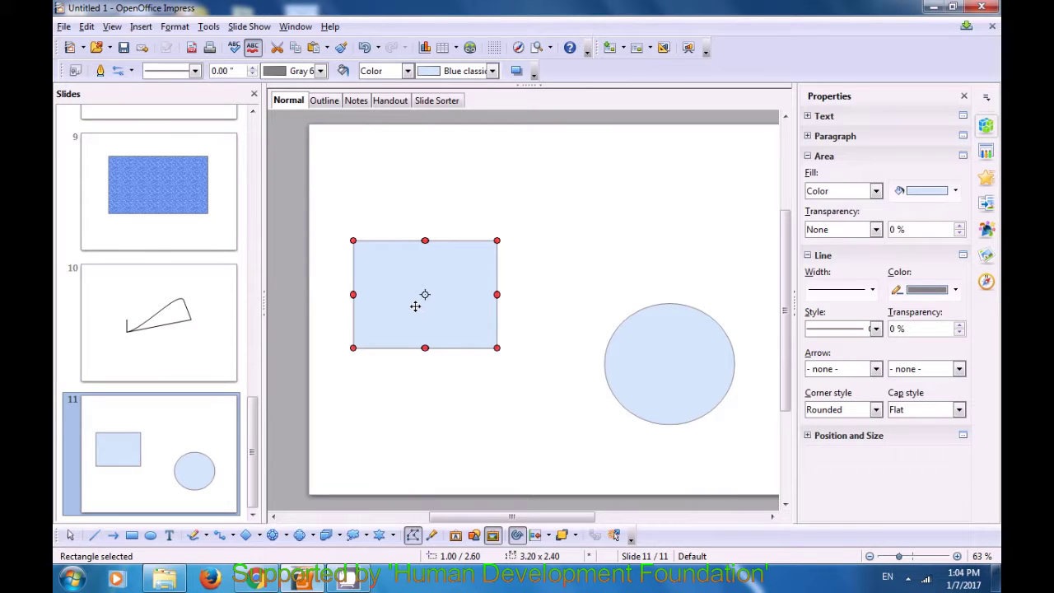
{"action": "left_click", "coordinate": [88, 26]}
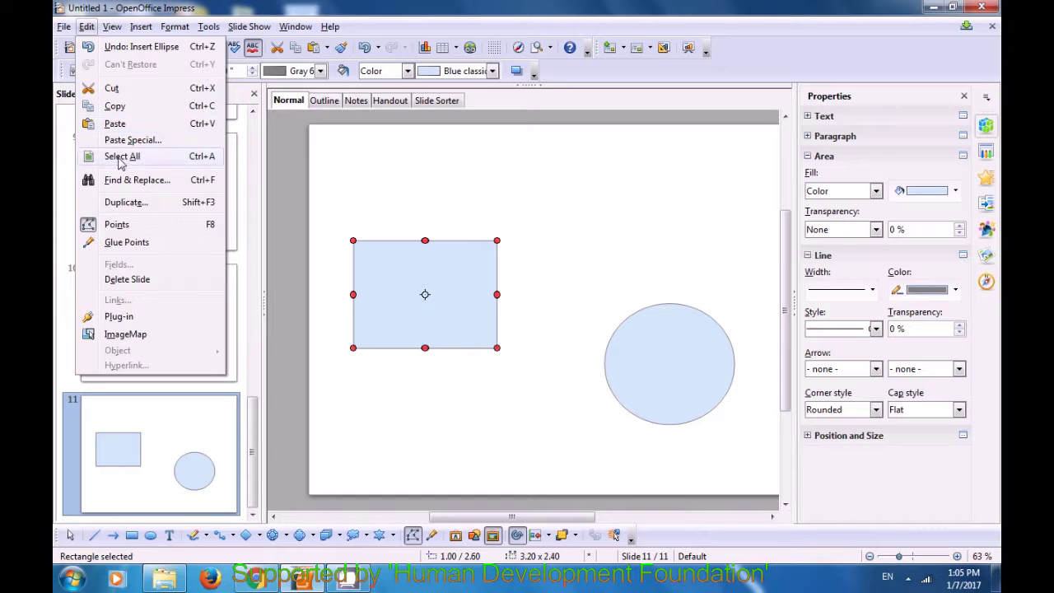
{"action": "left_click", "coordinate": [132, 244]}
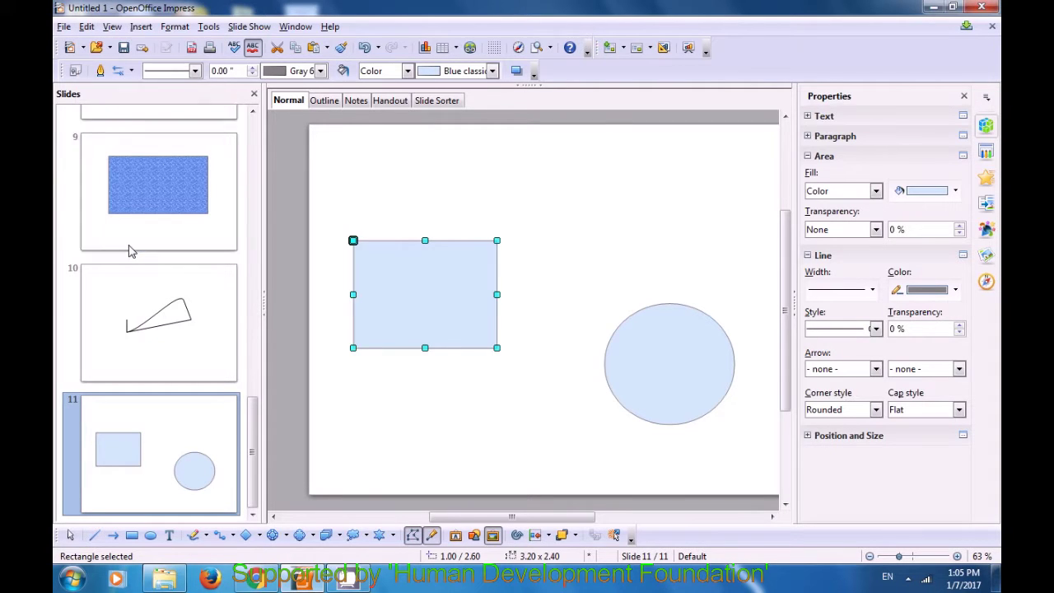
{"action": "mouse_move", "coordinate": [131, 249]}
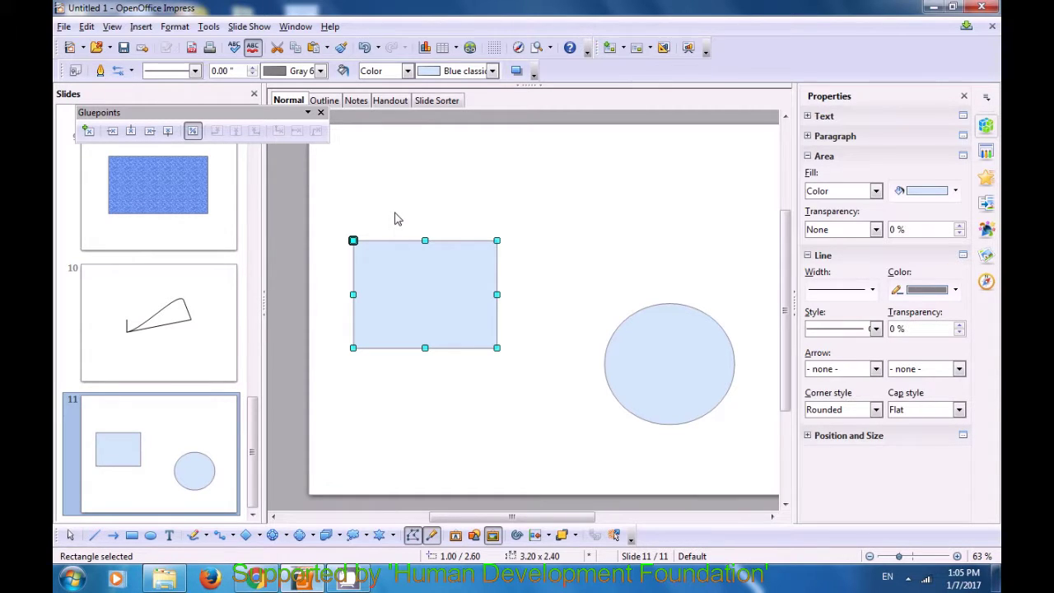
{"action": "left_click", "coordinate": [88, 133]}
{"action": "left_click", "coordinate": [425, 295]}
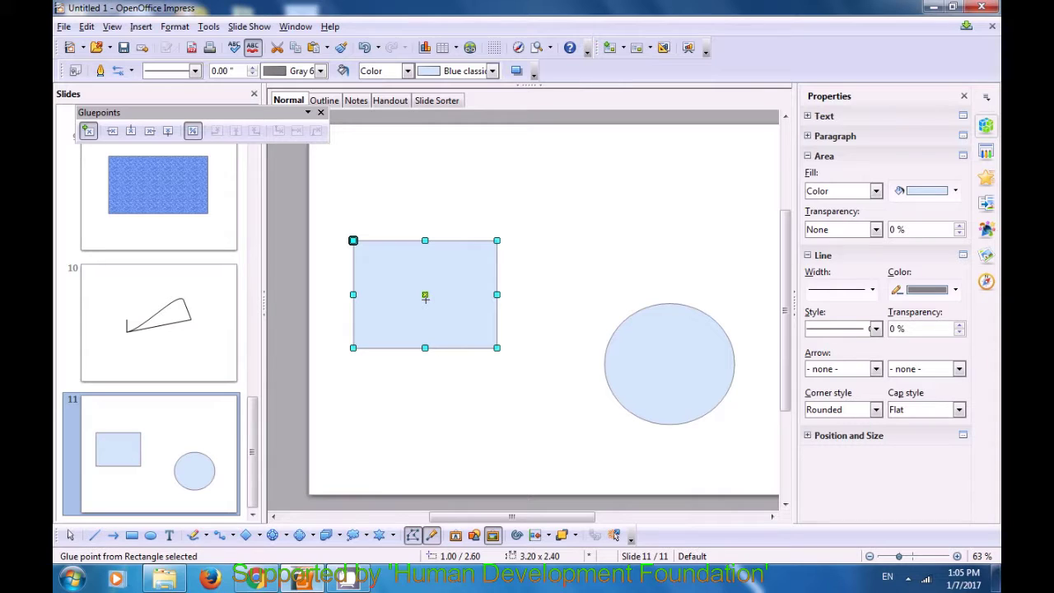
Insert a glue point near the center of the ellipse and deselect the ellipse
{"action": "left_click", "coordinate": [675, 368]}
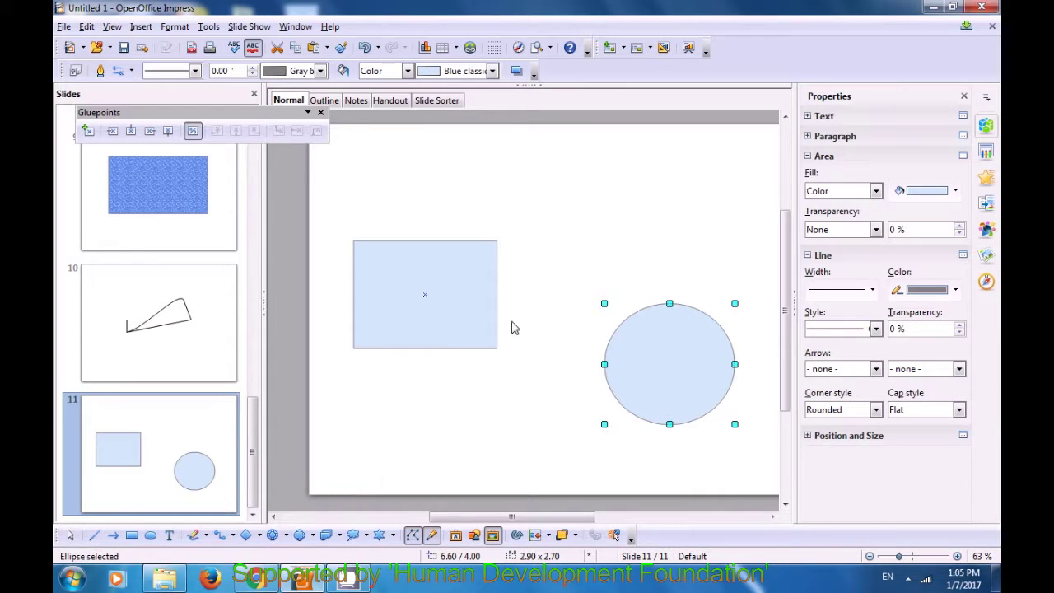
{"action": "left_click", "coordinate": [88, 132]}
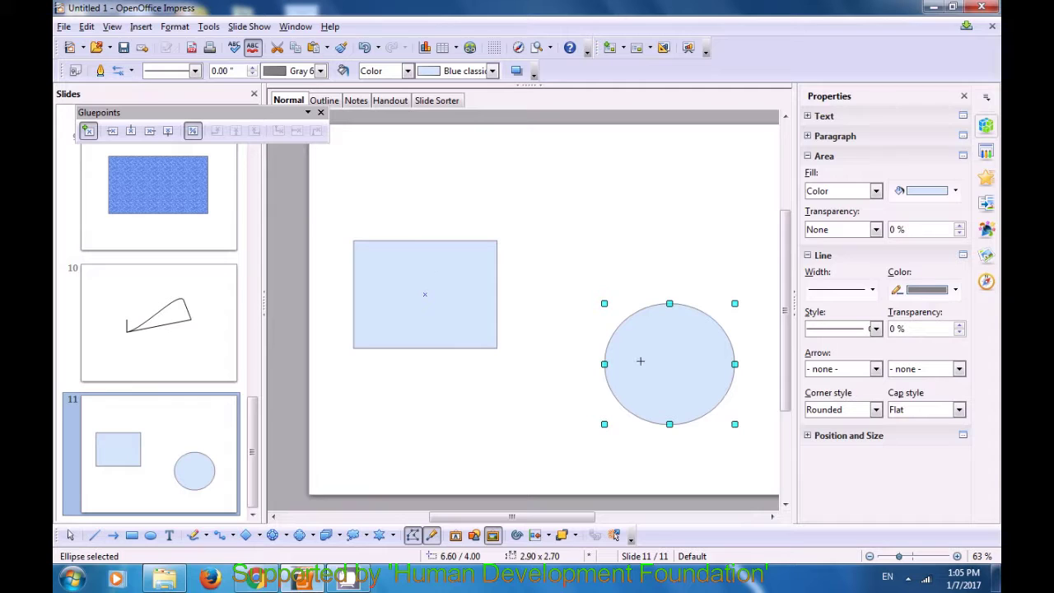
{"action": "left_click", "coordinate": [671, 366]}
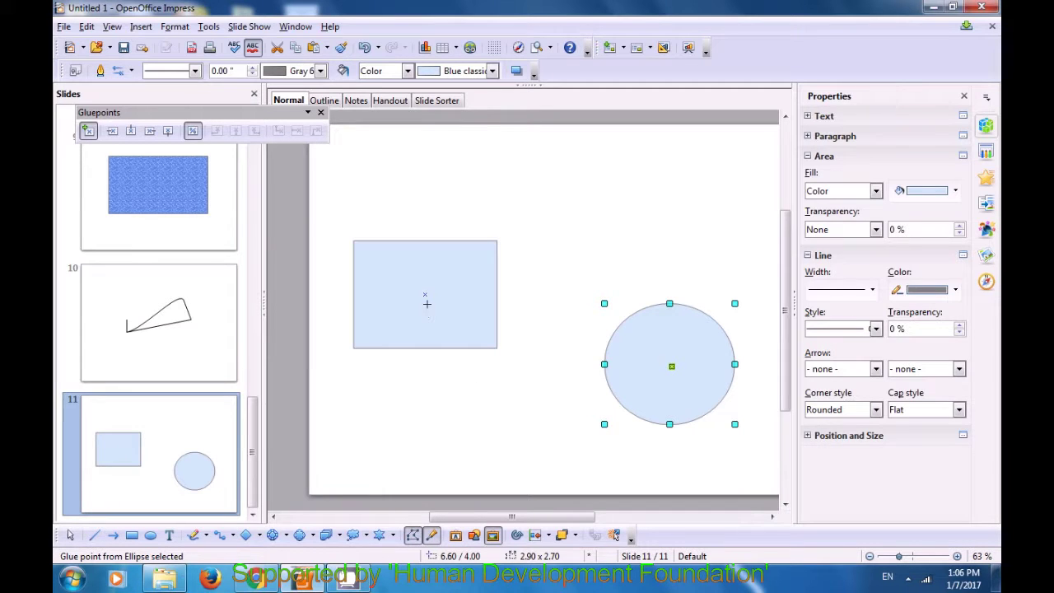
{"action": "left_click", "coordinate": [513, 402]}
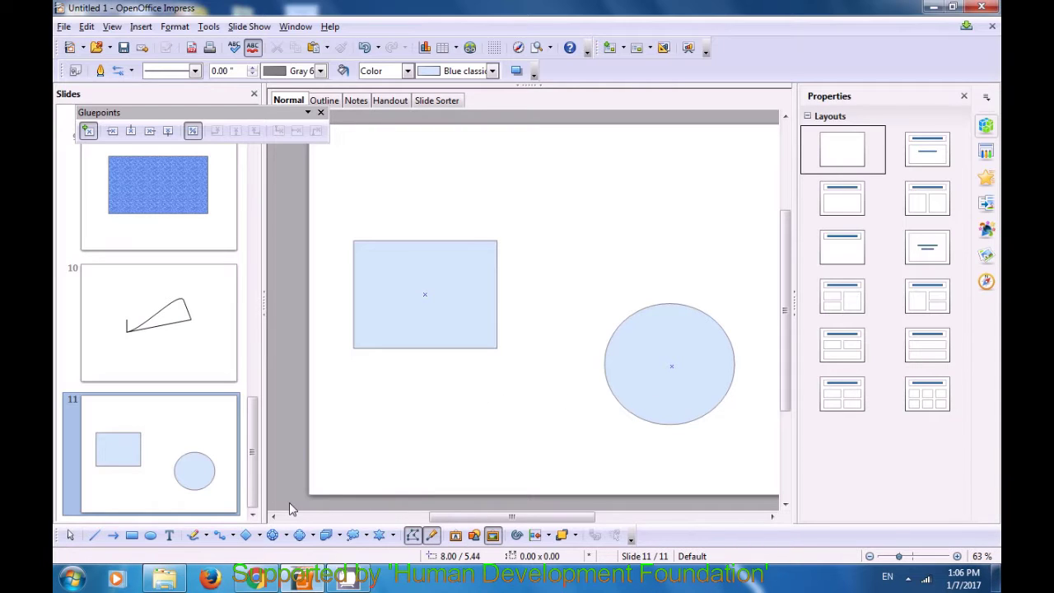
Try joining the rectangle's center glue point to the ellipse's center glue point with a connector
{"action": "left_click", "coordinate": [220, 536]}
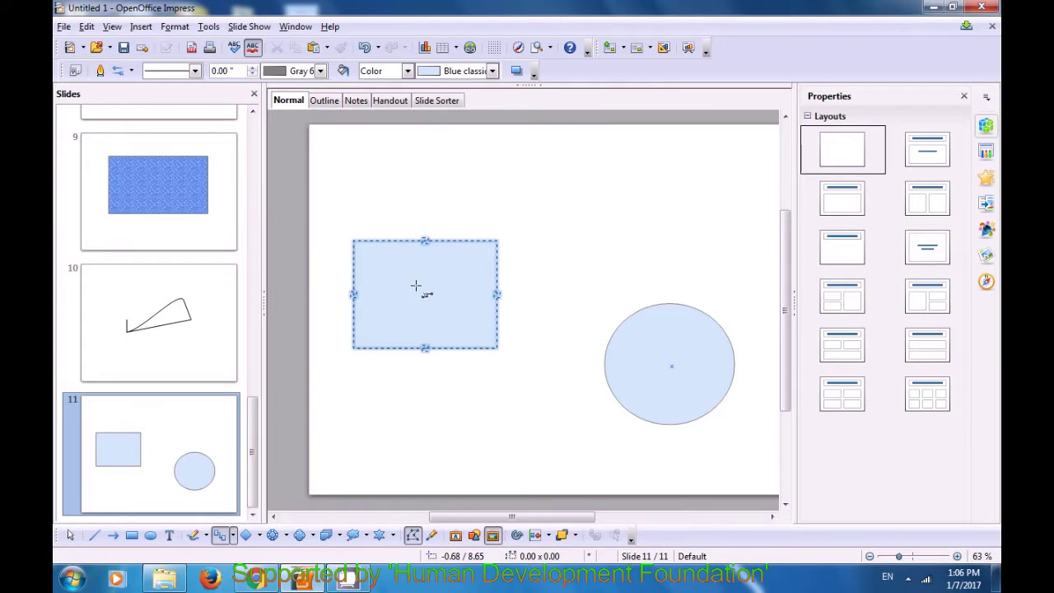
{"action": "left_click_drag", "start_coordinate": [426, 296], "coordinate": [673, 369]}
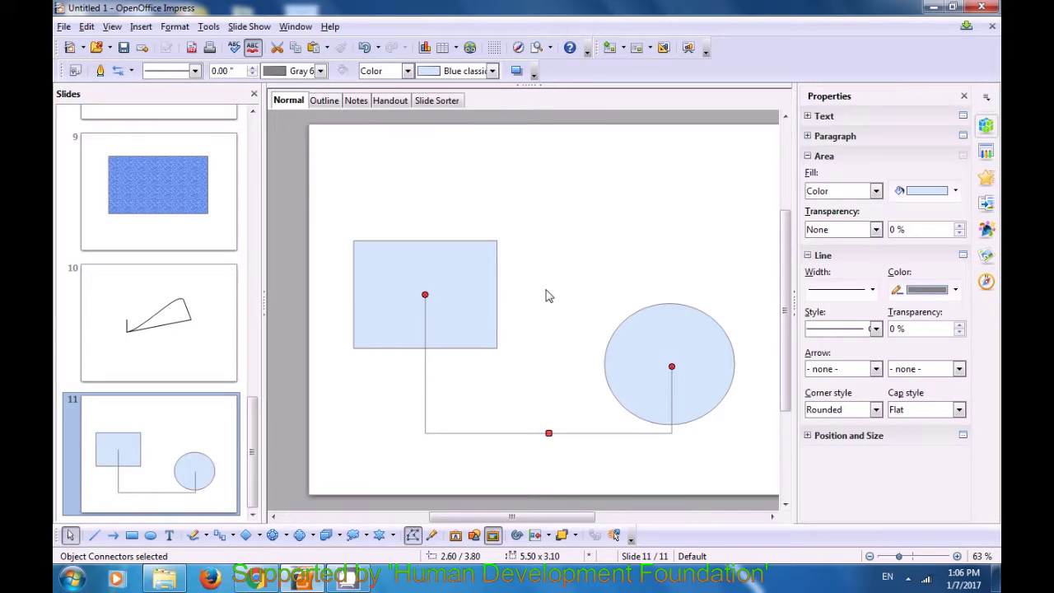
{"action": "left_click", "coordinate": [547, 292]}
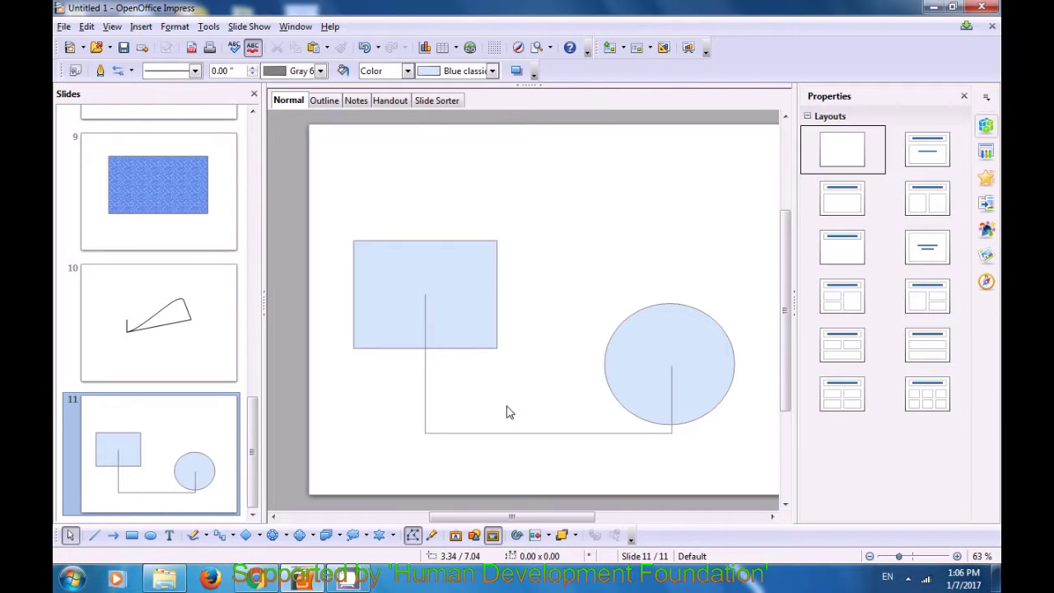
{"action": "key", "text": "ctrl+z"}
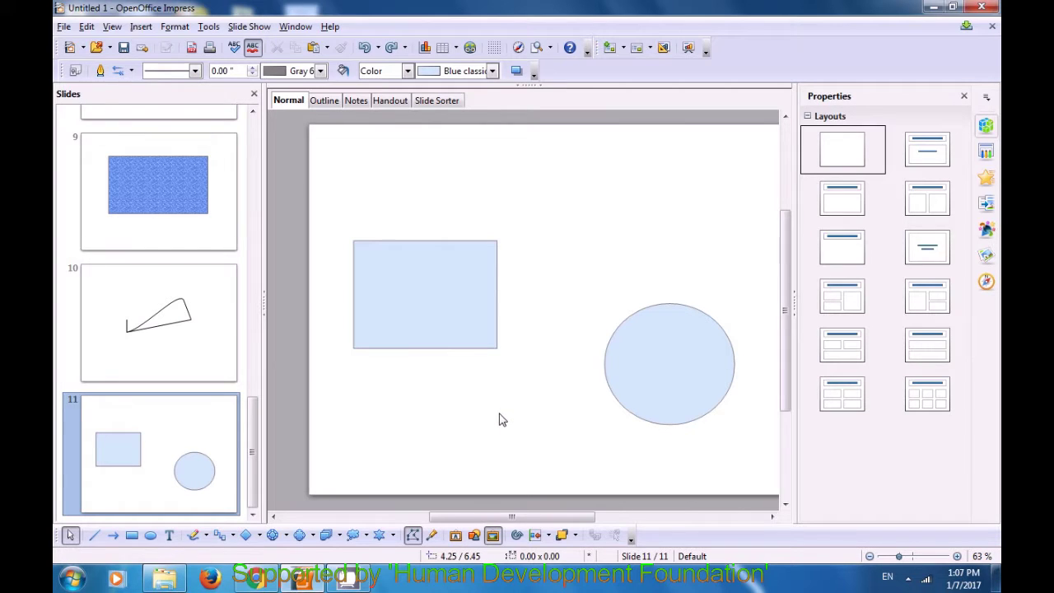
{"action": "left_click", "coordinate": [454, 318]}
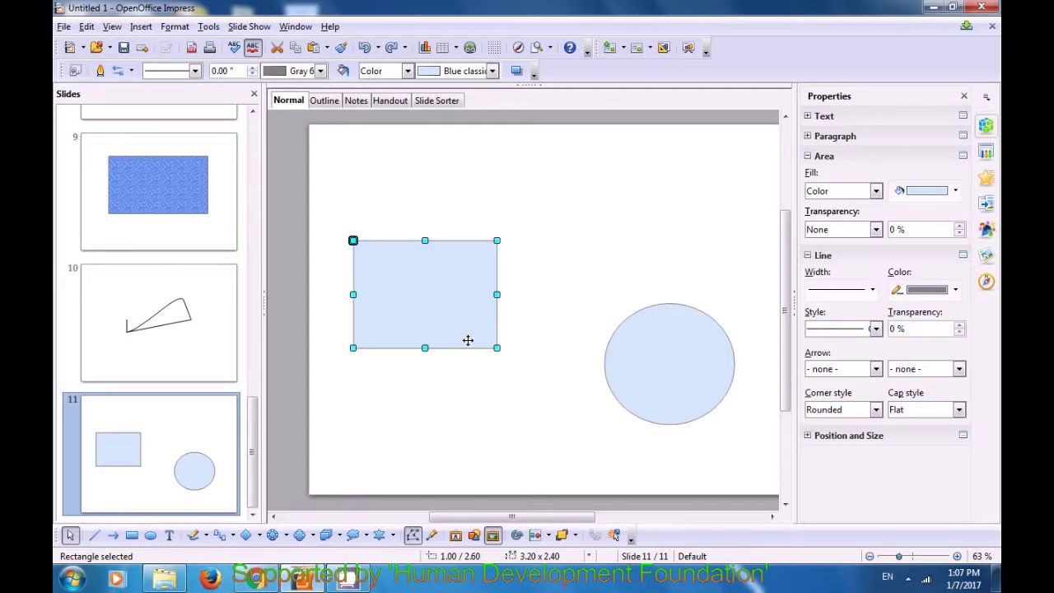
{"action": "left_click", "coordinate": [654, 364]}
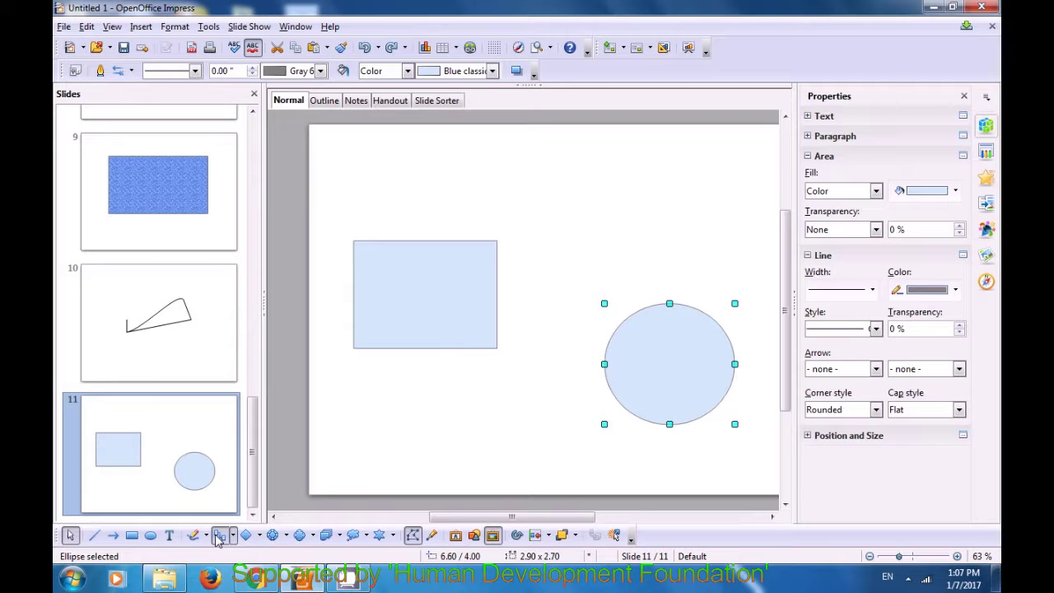
{"action": "left_click", "coordinate": [219, 536]}
{"action": "left_click", "coordinate": [403, 301]}
{"action": "left_click", "coordinate": [403, 302]}
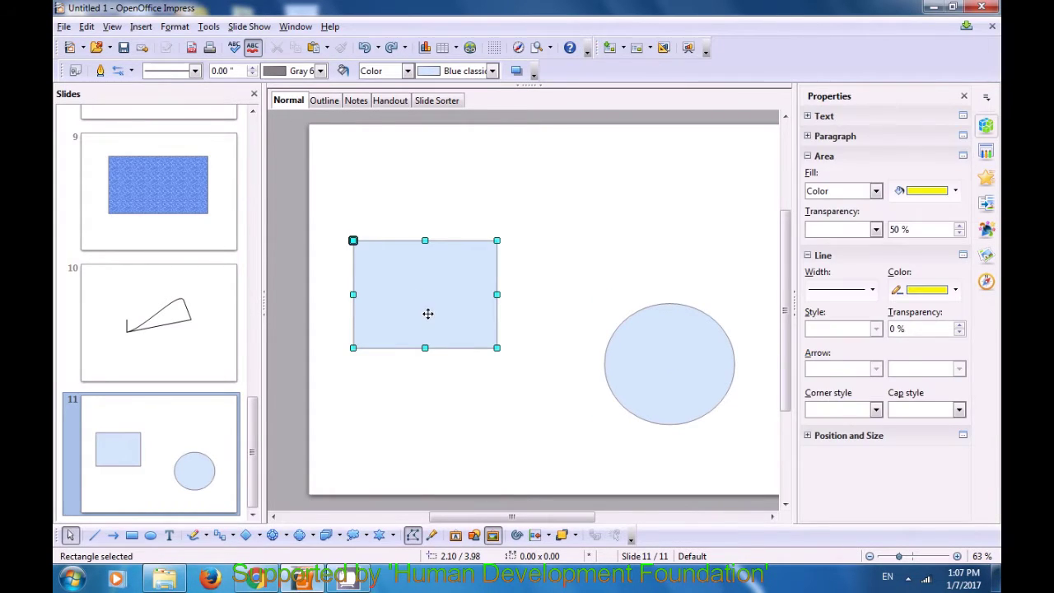
Draw a connector from the middle of the rectangle's right edge to the ellipse's left edge and deselect it
{"action": "left_click", "coordinate": [220, 536]}
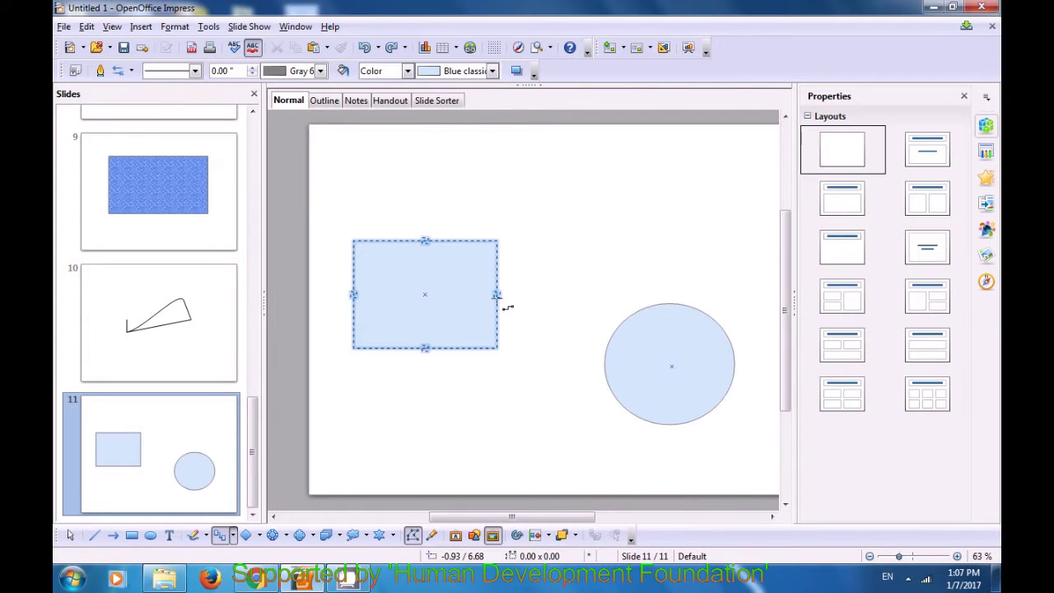
{"action": "left_click_drag", "start_coordinate": [498, 294], "coordinate": [607, 385]}
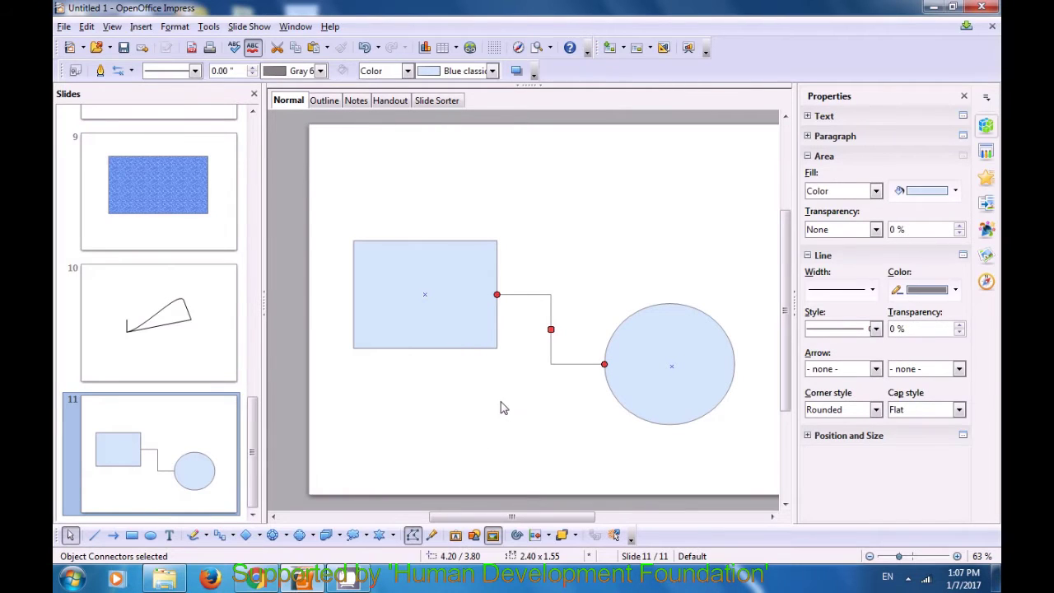
{"action": "left_click", "coordinate": [500, 408]}
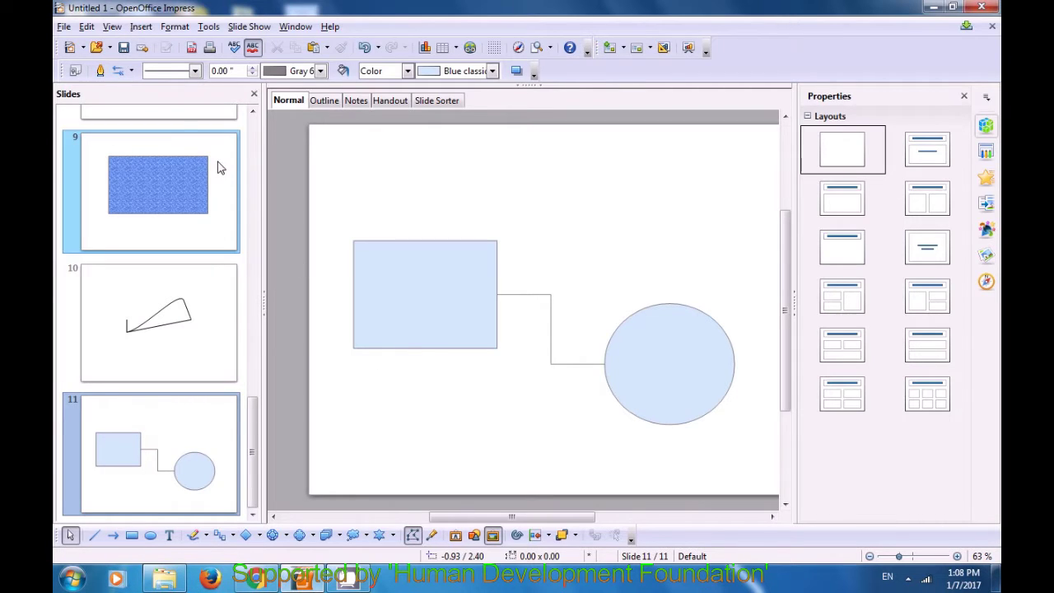
With glue point editing turned on, insert a glue point just inside the rectangle's upper-right corner
{"action": "left_click", "coordinate": [91, 29]}
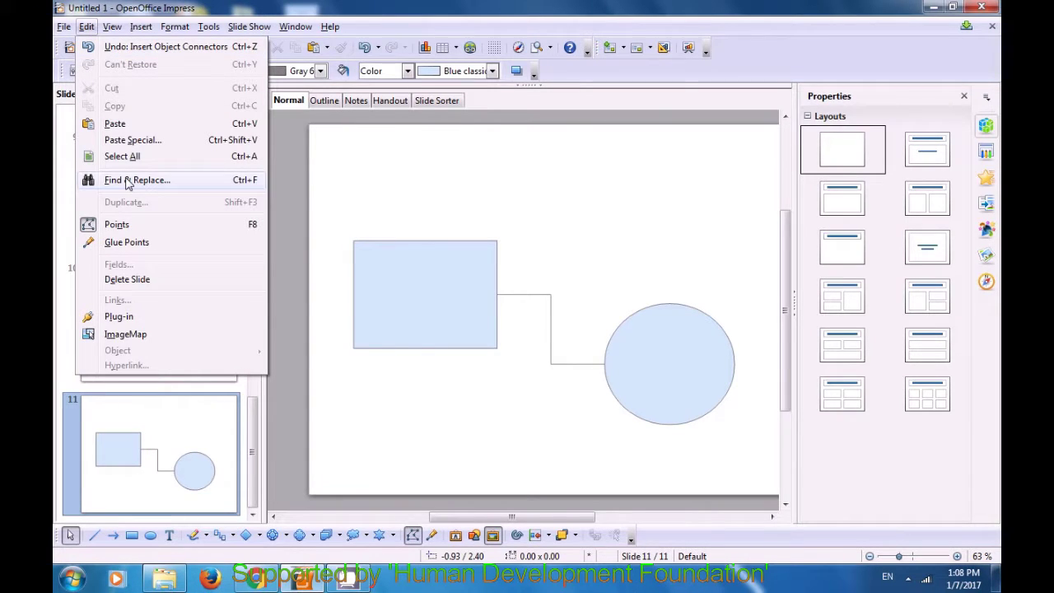
{"action": "left_click", "coordinate": [128, 242]}
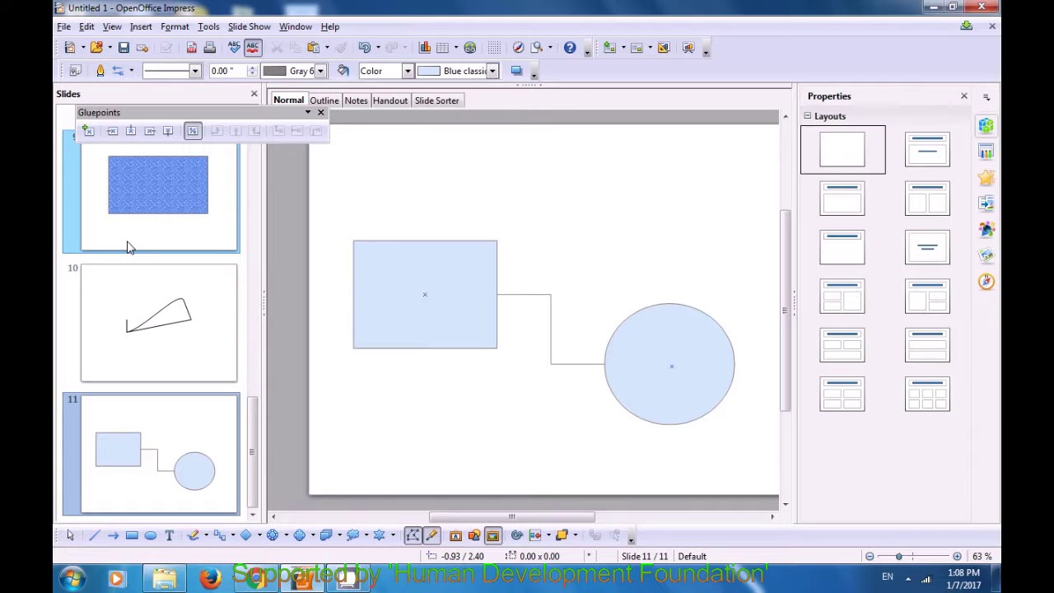
{"action": "mouse_move", "coordinate": [129, 247]}
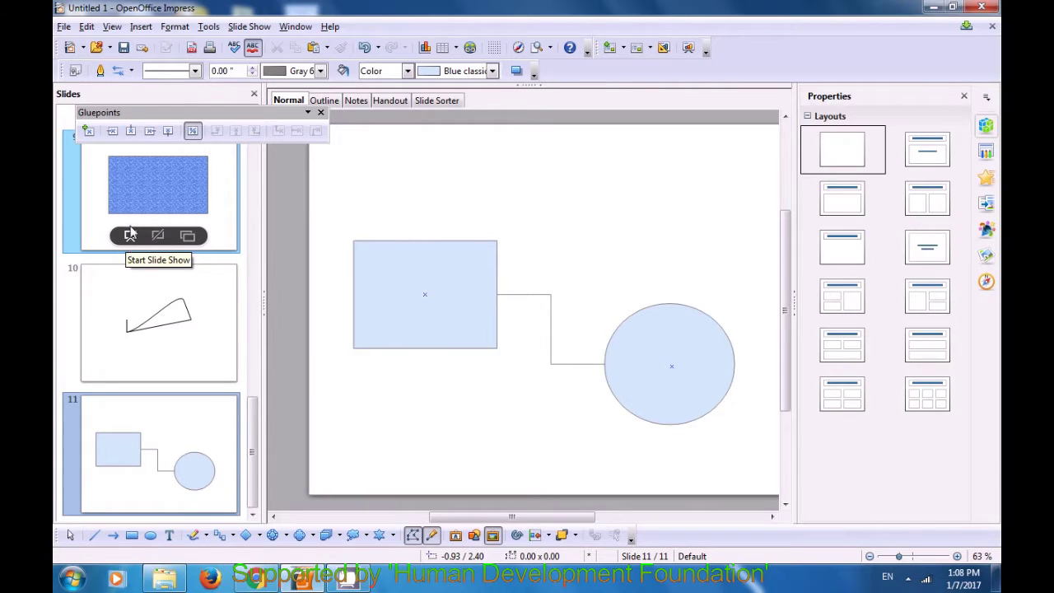
{"action": "left_click", "coordinate": [89, 133]}
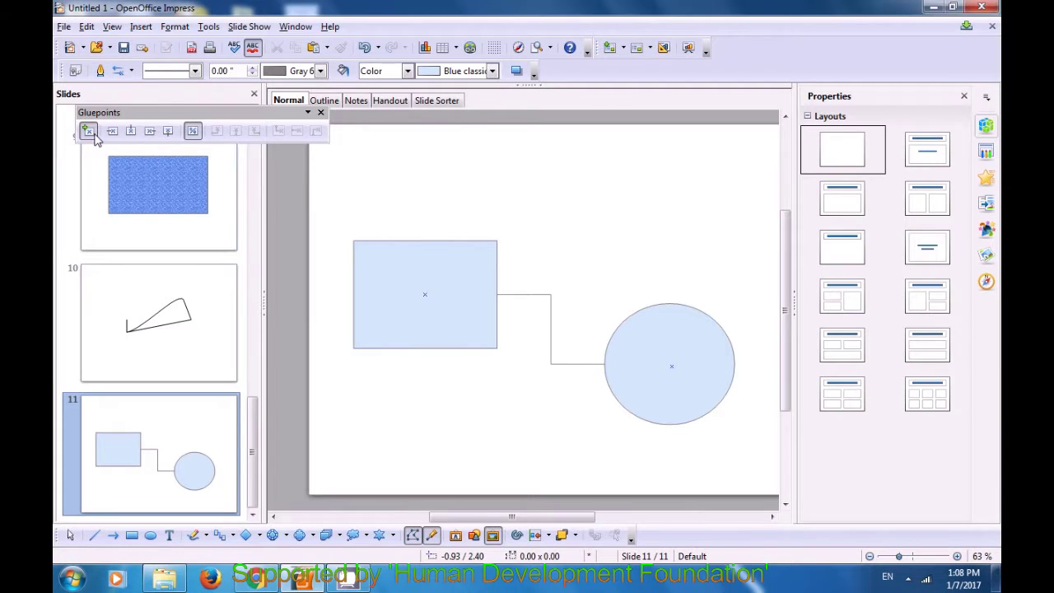
{"action": "left_click", "coordinate": [89, 133]}
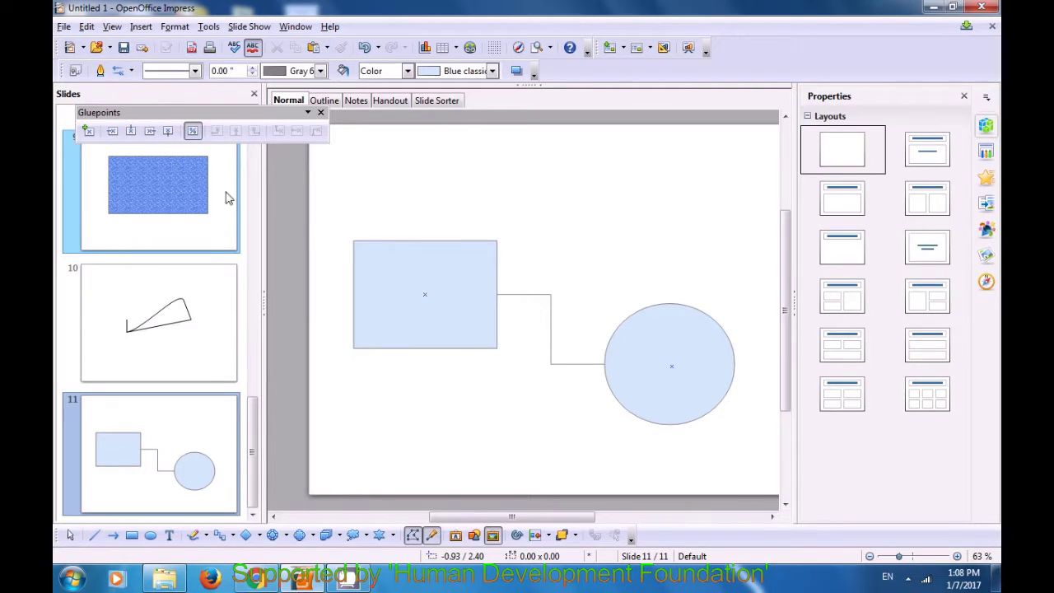
{"action": "left_click", "coordinate": [89, 133]}
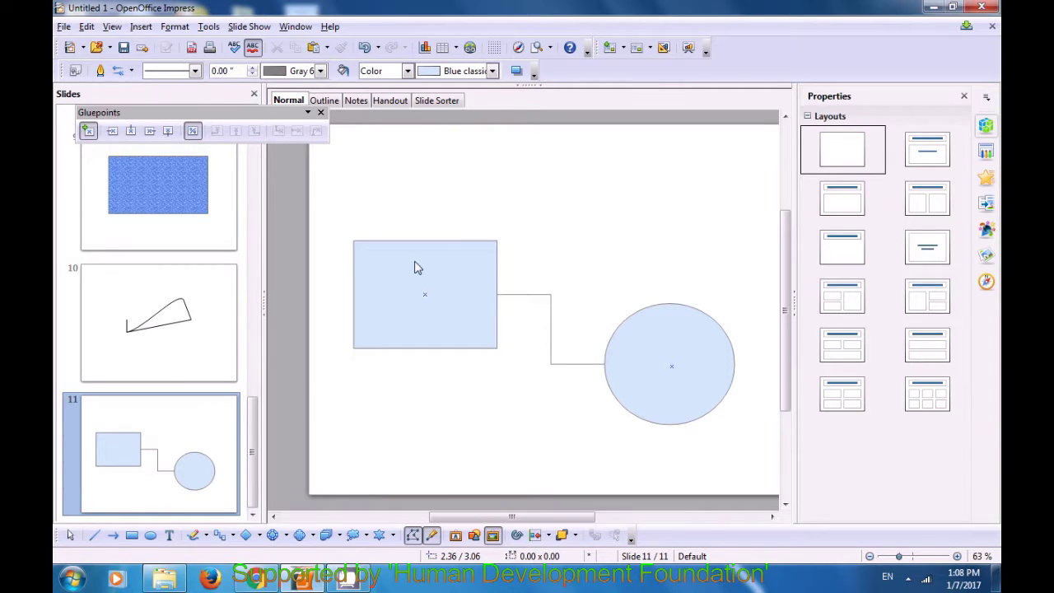
{"action": "left_click", "coordinate": [459, 263]}
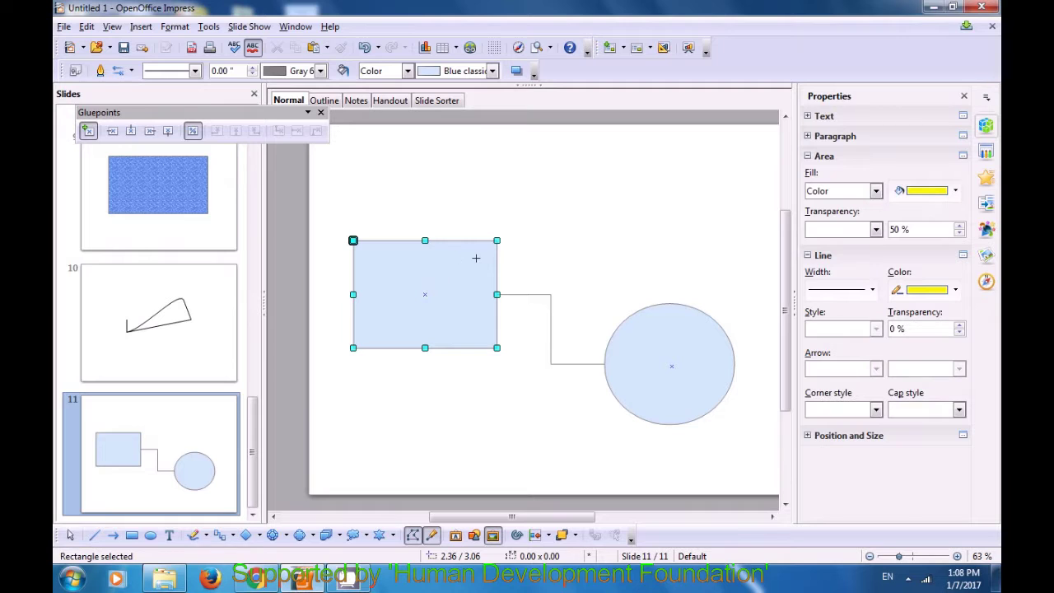
{"action": "left_click", "coordinate": [476, 254]}
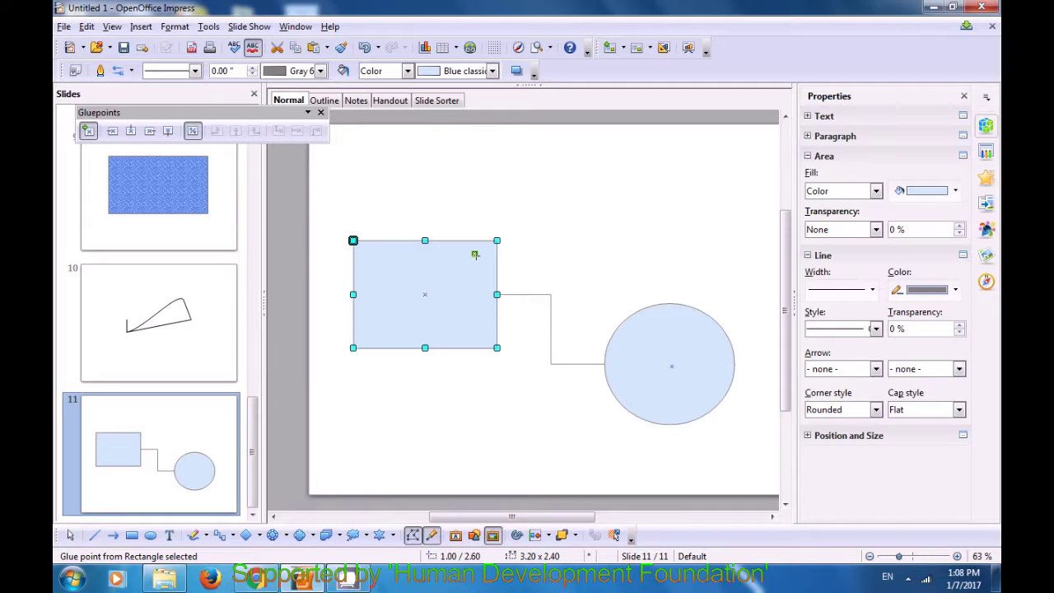
{"action": "left_click", "coordinate": [475, 254]}
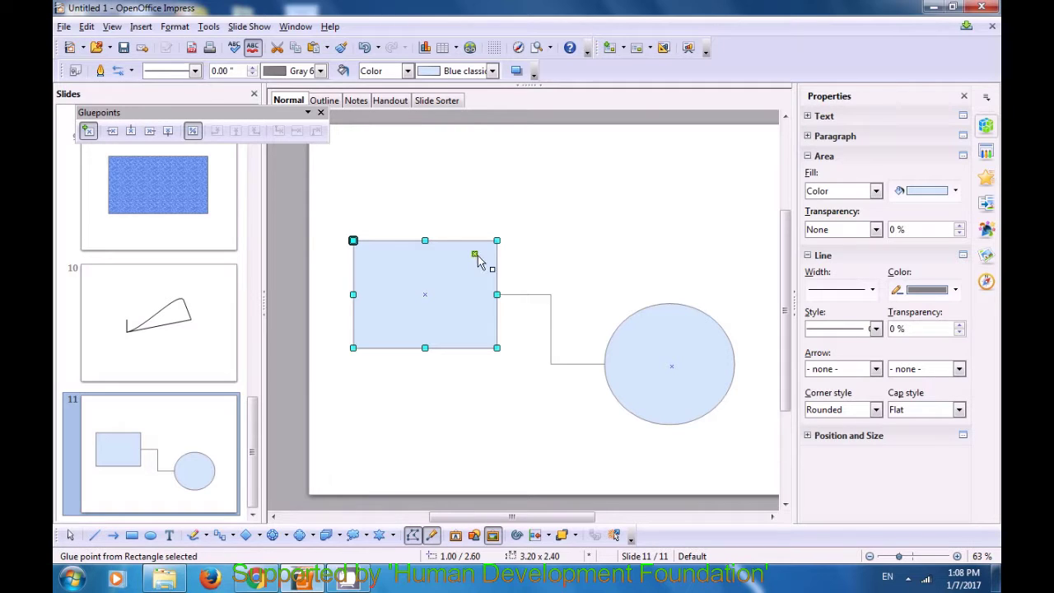
Insert a glue point in the ellipse's upper-left area and connect the rectangle's upper-right glue point to it
{"action": "left_click", "coordinate": [637, 339]}
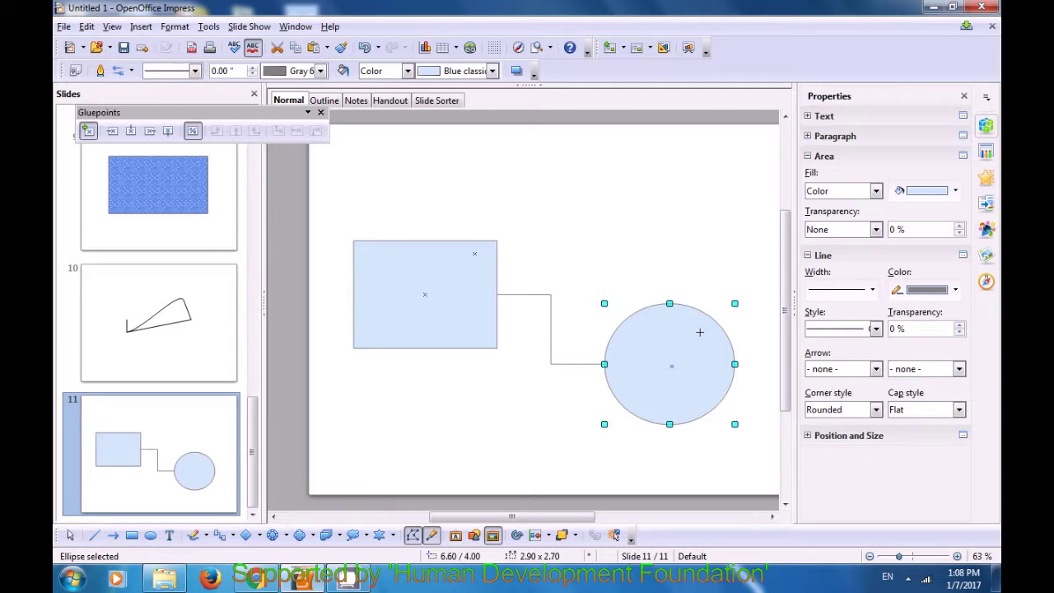
{"action": "left_click", "coordinate": [640, 326]}
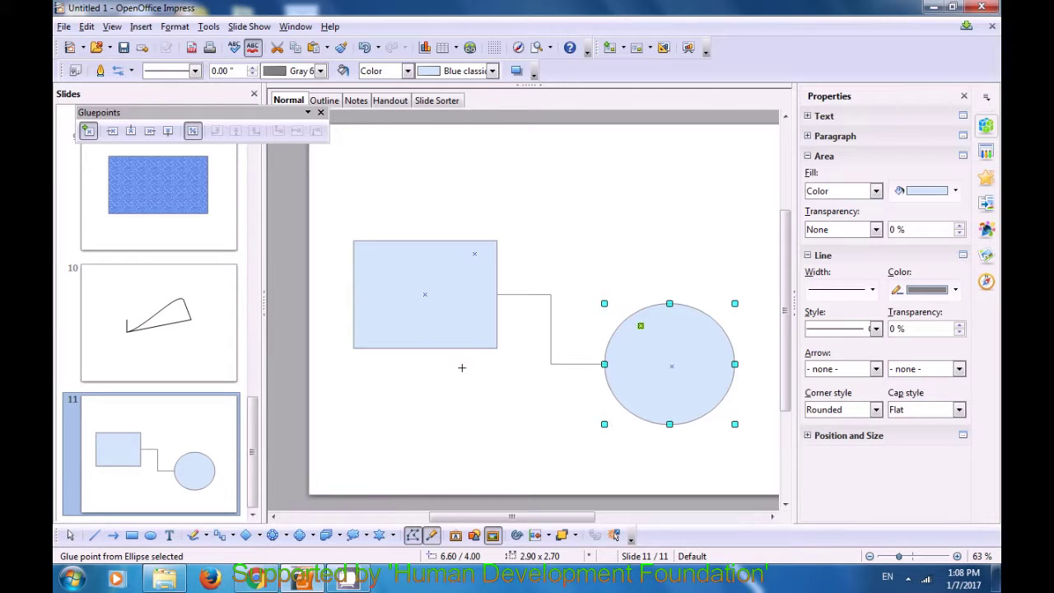
{"action": "left_click", "coordinate": [219, 536]}
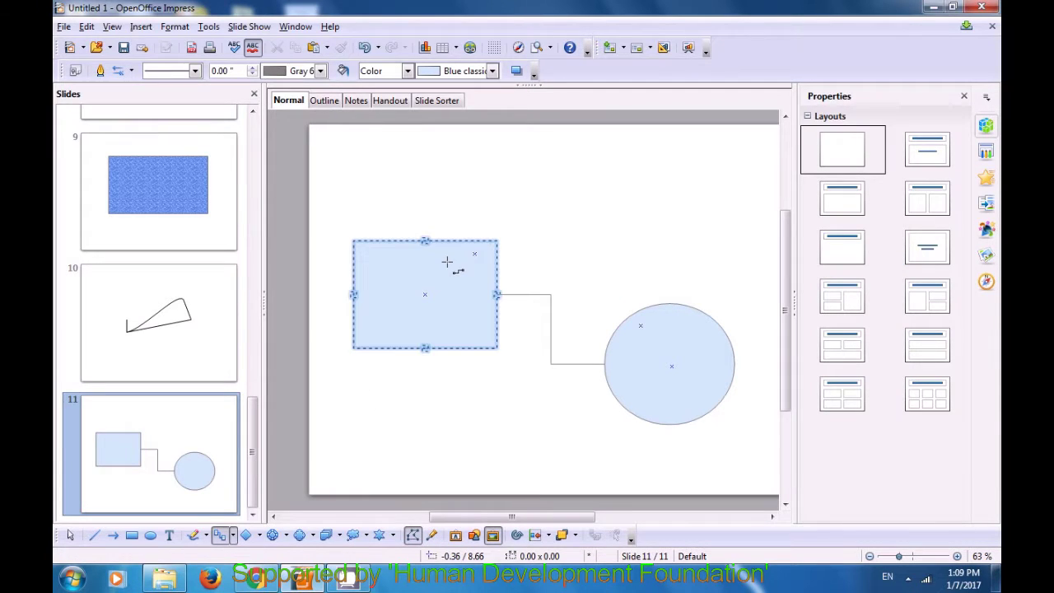
{"action": "left_click_drag", "start_coordinate": [473, 254], "coordinate": [640, 326]}
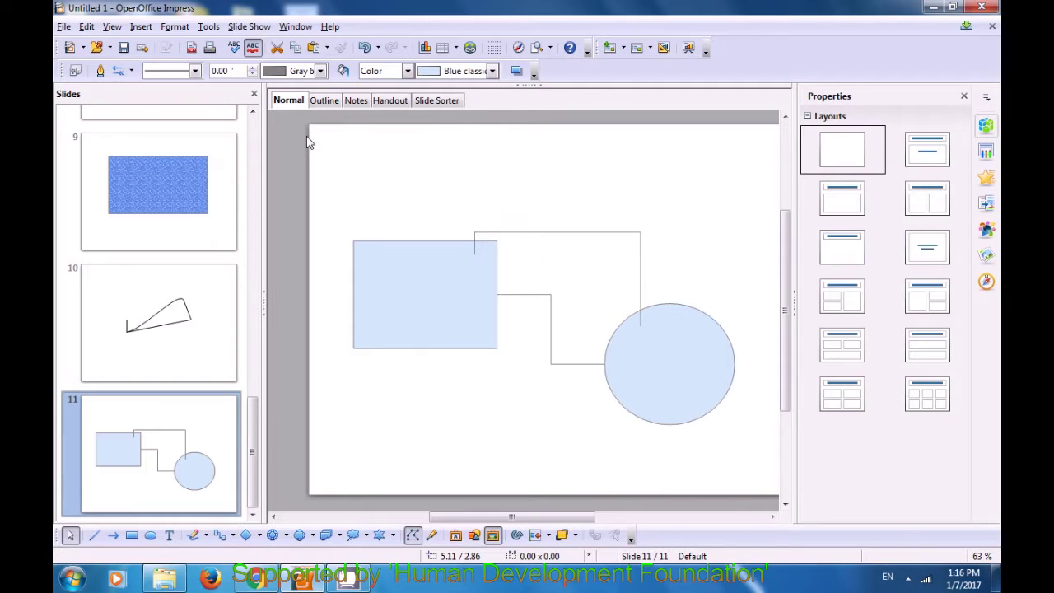
Insert a fixed date field on the slide and move it below the rectangle, near the slide's lower-left corner
{"action": "left_click", "coordinate": [141, 27]}
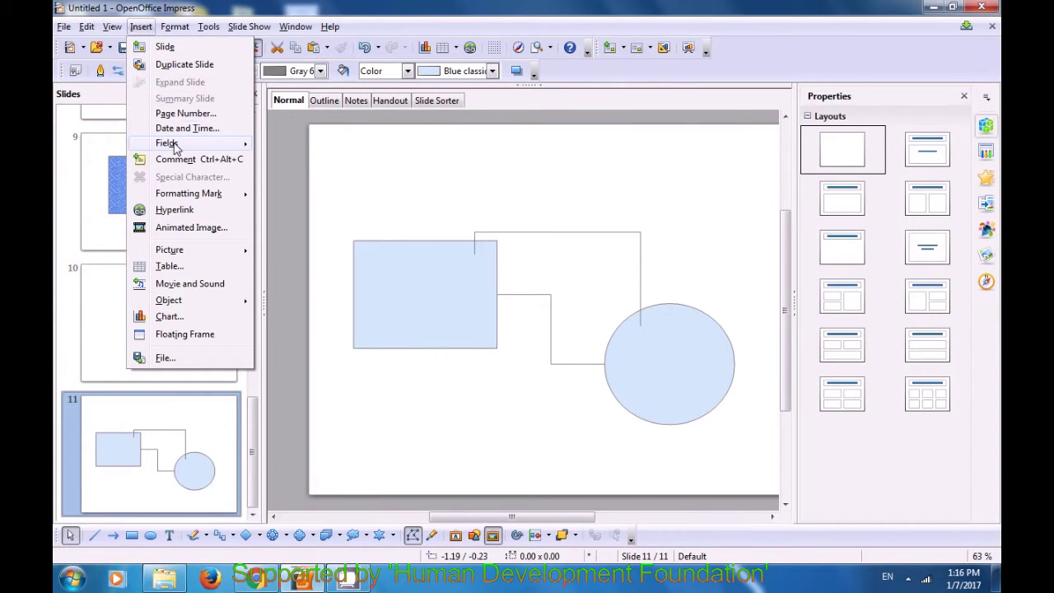
{"action": "mouse_move", "coordinate": [179, 147]}
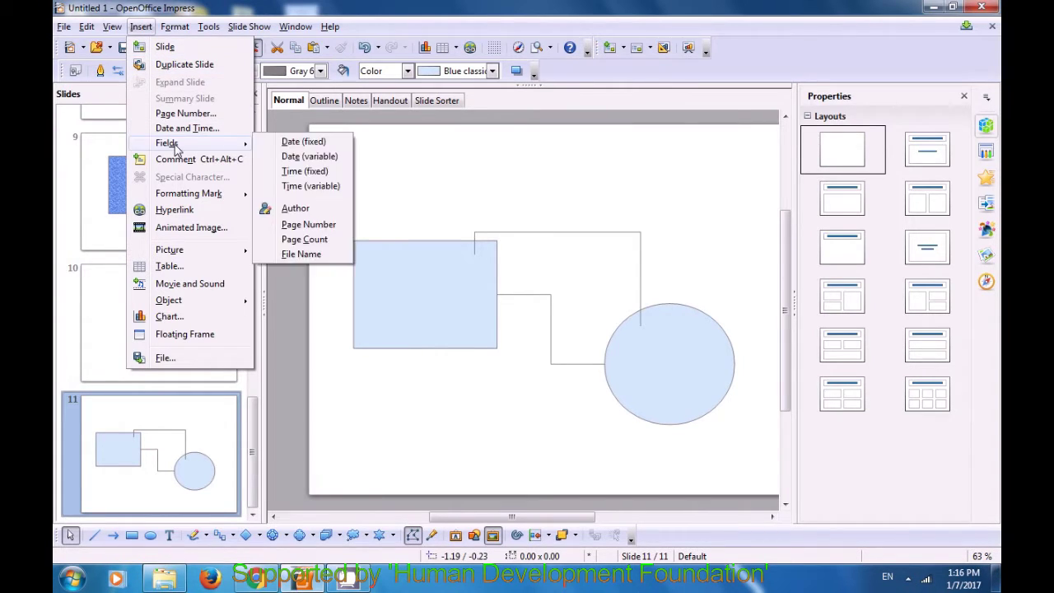
{"action": "left_click", "coordinate": [295, 145]}
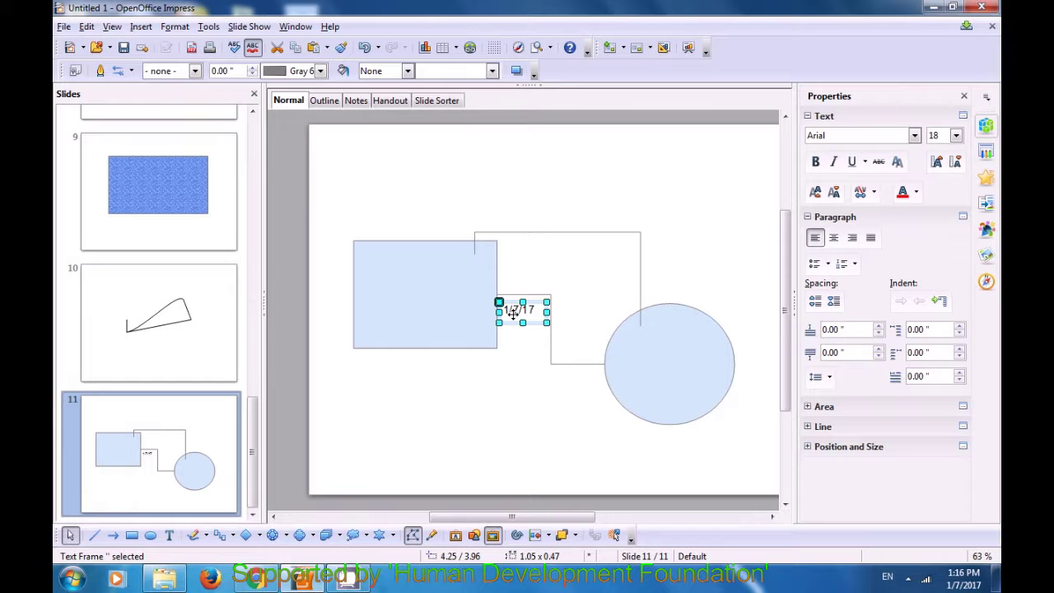
{"action": "left_click_drag", "start_coordinate": [512, 313], "coordinate": [358, 453]}
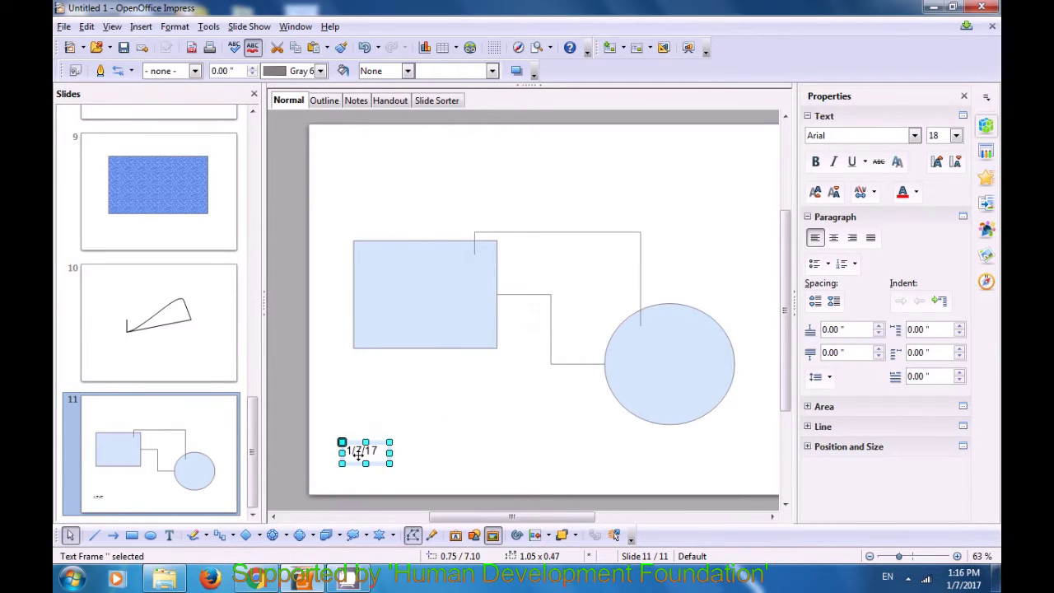
{"action": "left_click", "coordinate": [435, 437]}
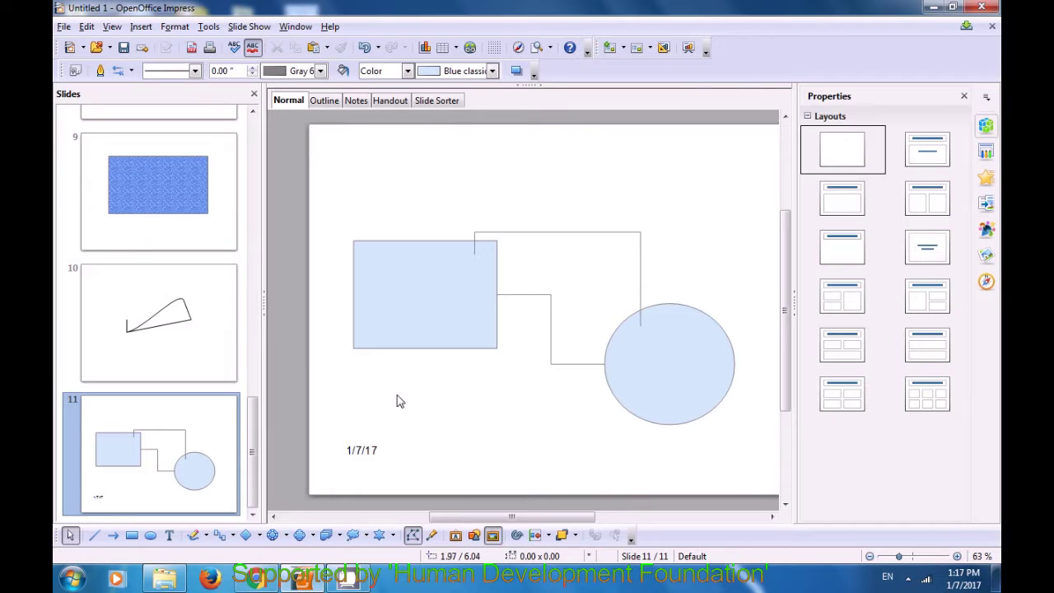
Insert a fixed time field and place it to the right of the date, on the same line
{"action": "left_click", "coordinate": [143, 27]}
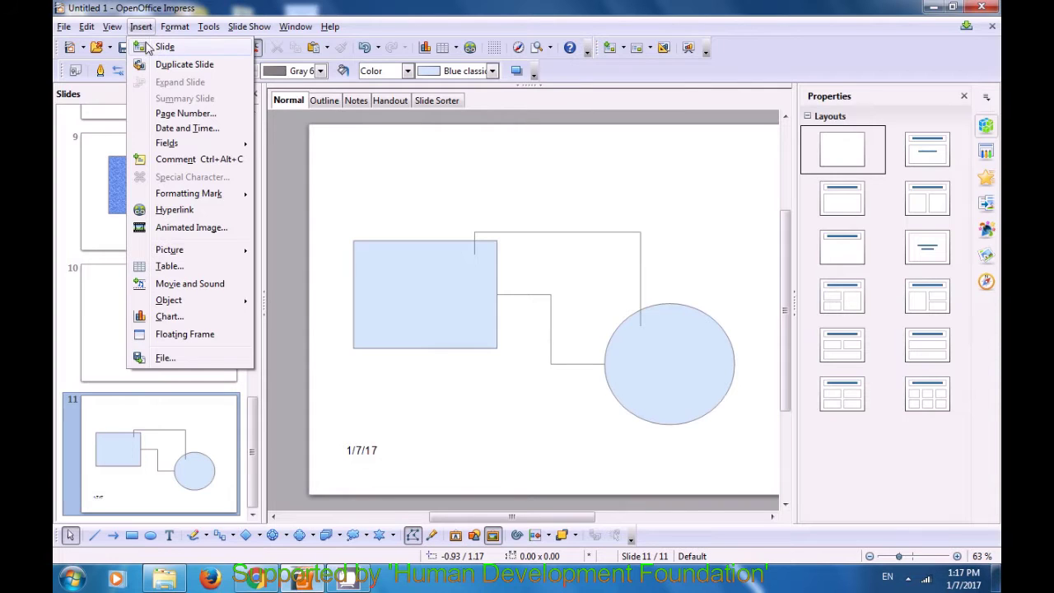
{"action": "mouse_move", "coordinate": [175, 146]}
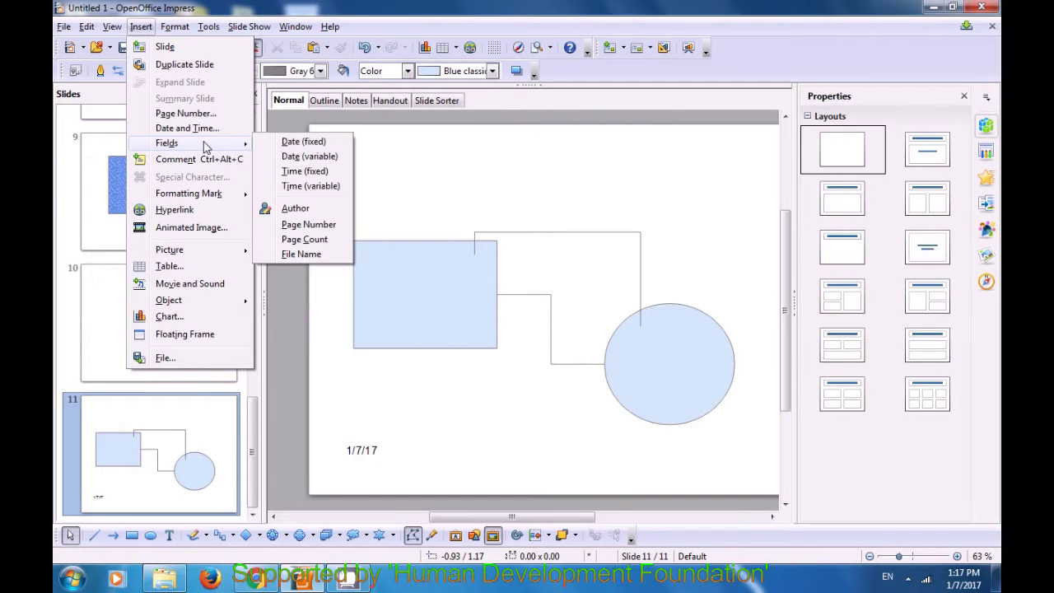
{"action": "left_click", "coordinate": [310, 173]}
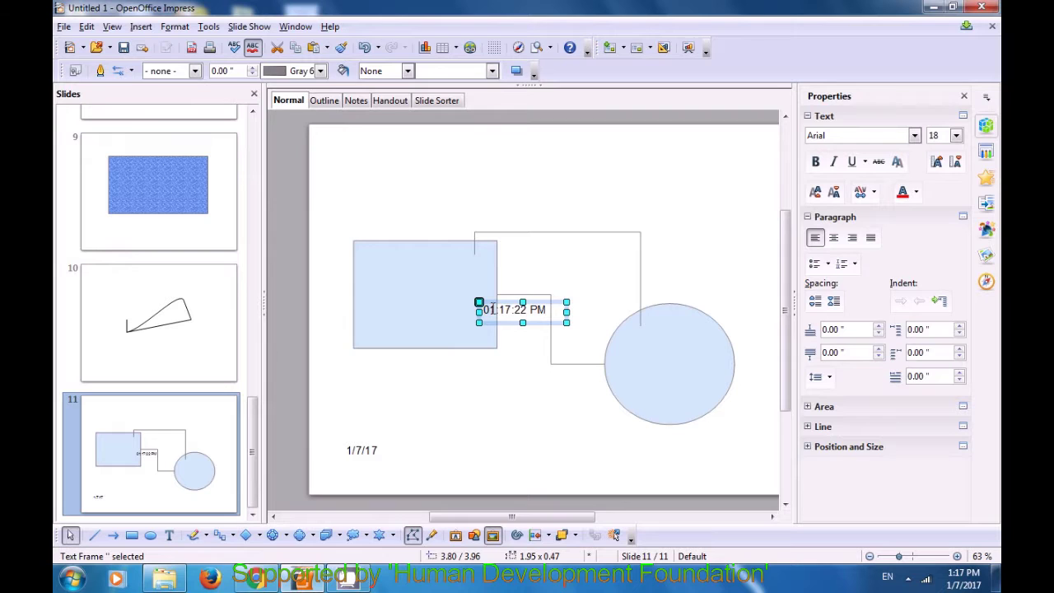
{"action": "left_click_drag", "start_coordinate": [490, 310], "coordinate": [437, 446]}
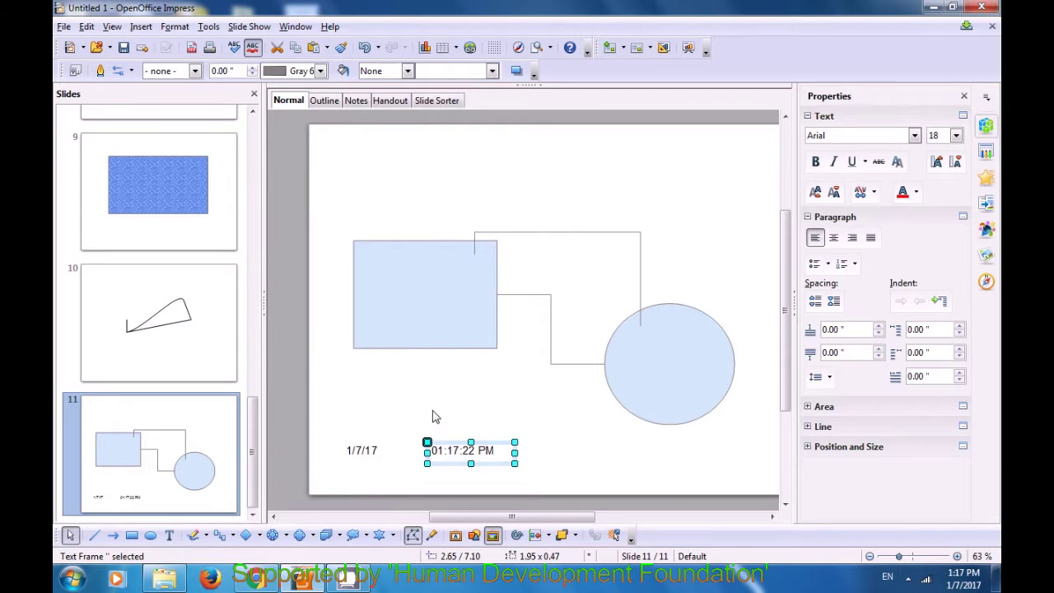
{"action": "left_click", "coordinate": [436, 417]}
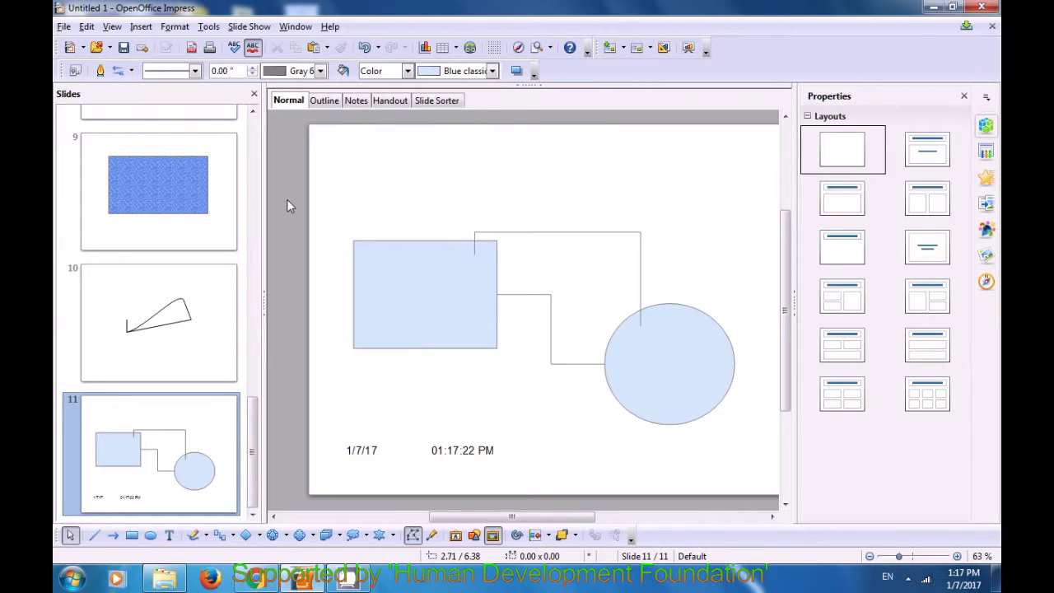
Insert a page number field and place it to the right of the time, on the same line
{"action": "left_click", "coordinate": [140, 27]}
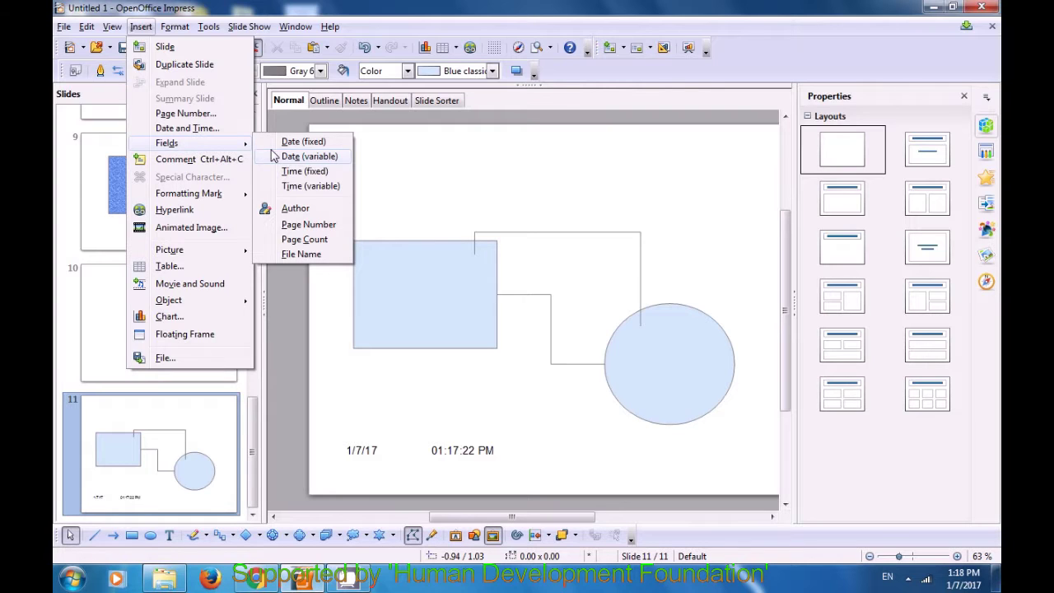
{"action": "left_click", "coordinate": [311, 235]}
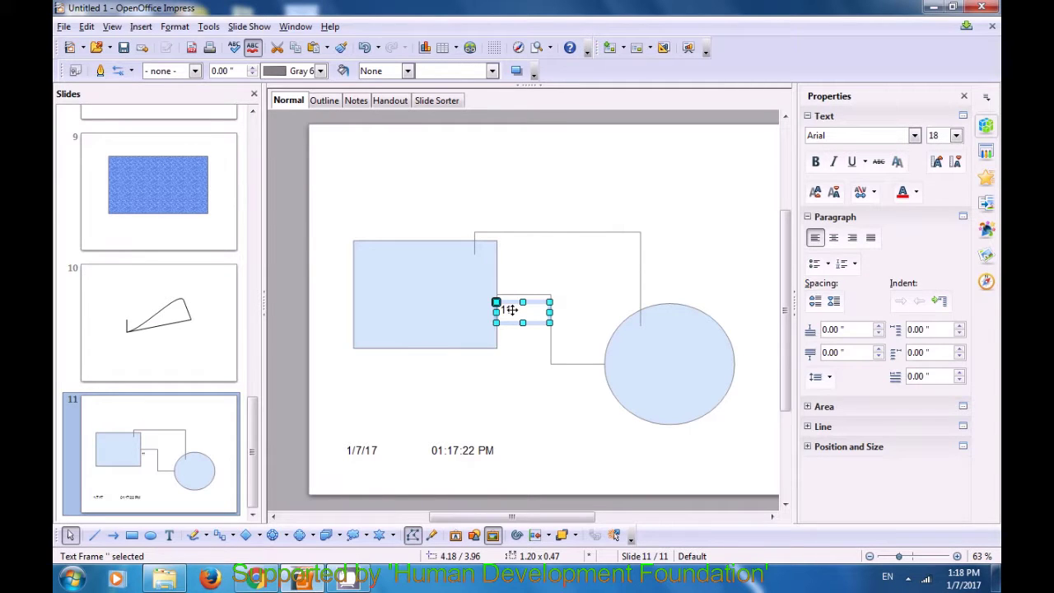
{"action": "left_click_drag", "start_coordinate": [511, 309], "coordinate": [558, 451]}
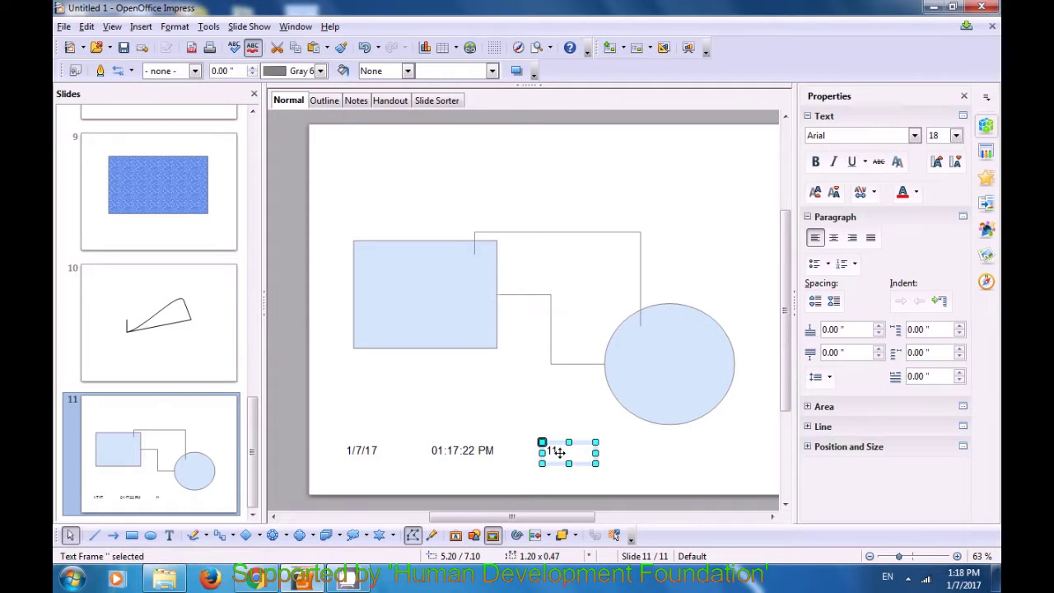
{"action": "left_click", "coordinate": [533, 409]}
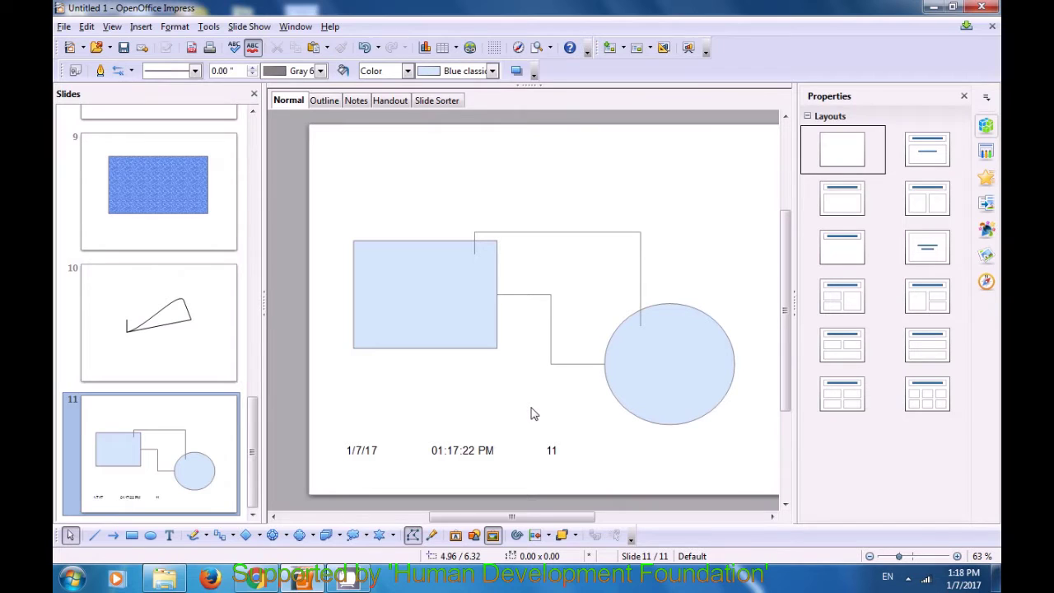
{"action": "left_click", "coordinate": [368, 451]}
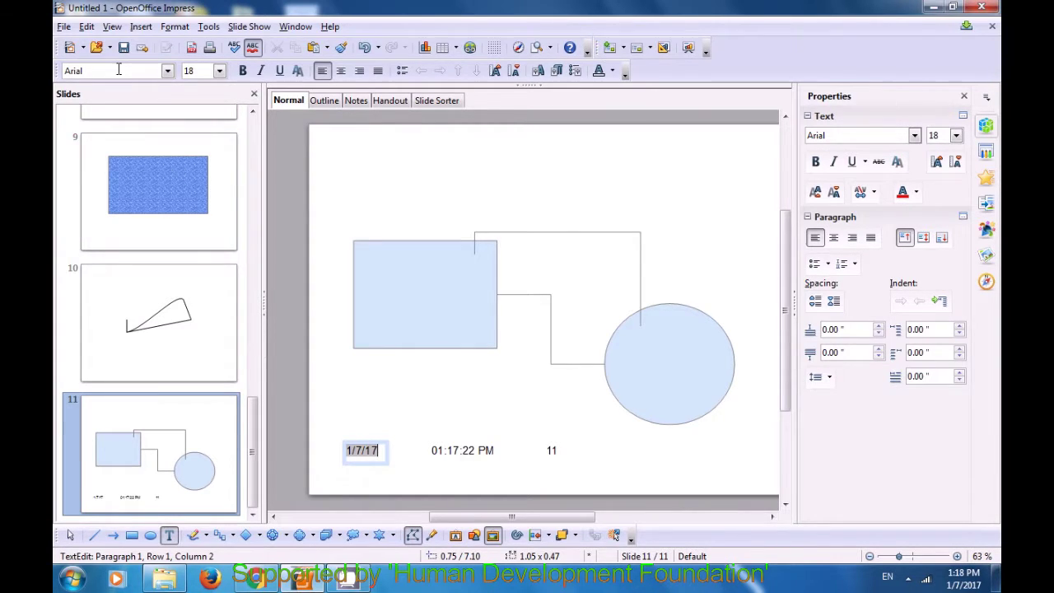
{"action": "left_click", "coordinate": [87, 27]}
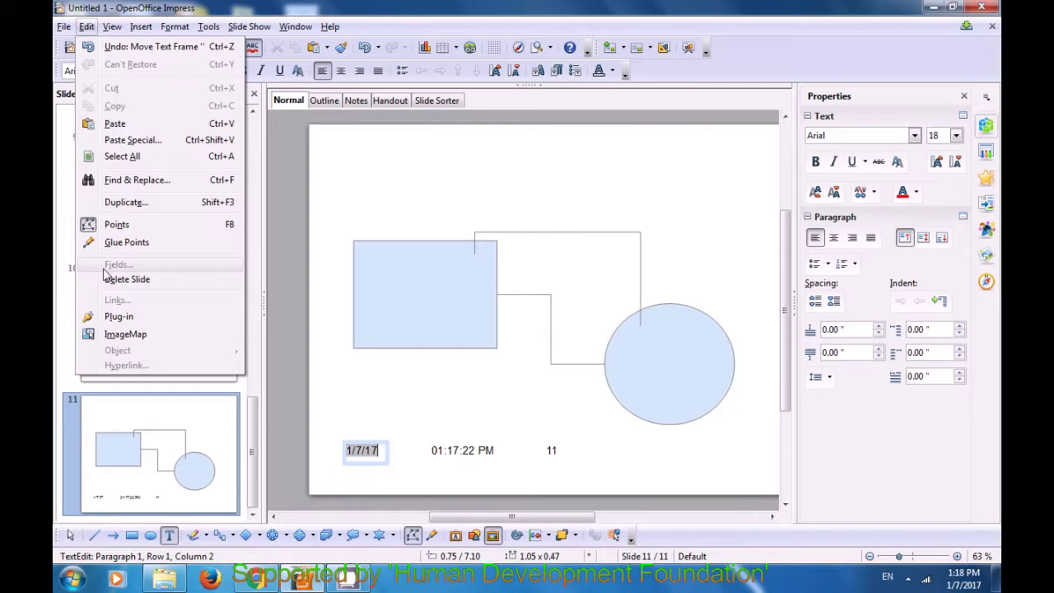
{"action": "left_click", "coordinate": [358, 374]}
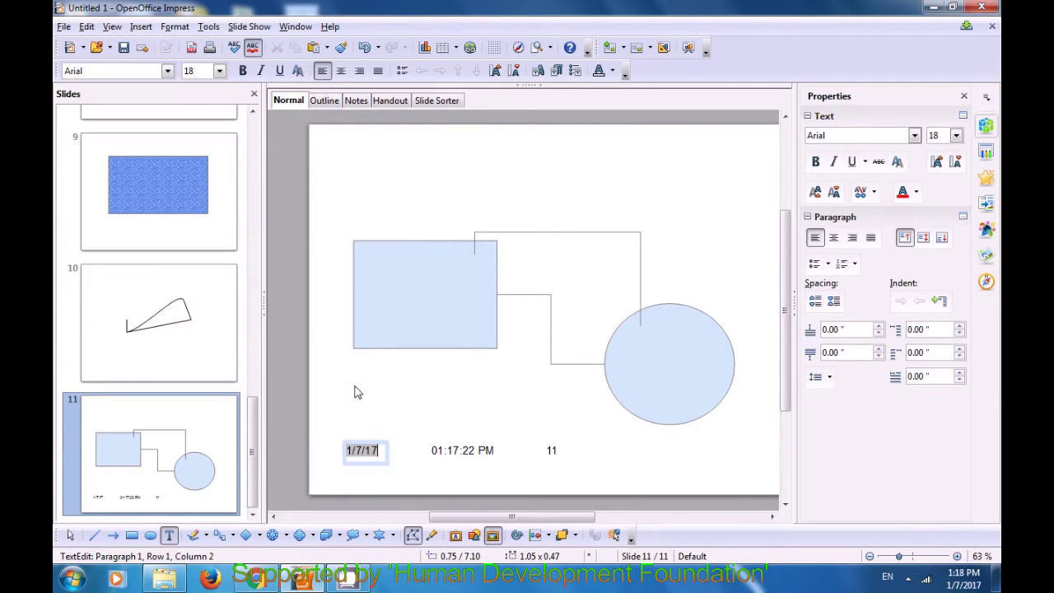
{"action": "left_click", "coordinate": [366, 434]}
{"action": "left_click", "coordinate": [368, 452]}
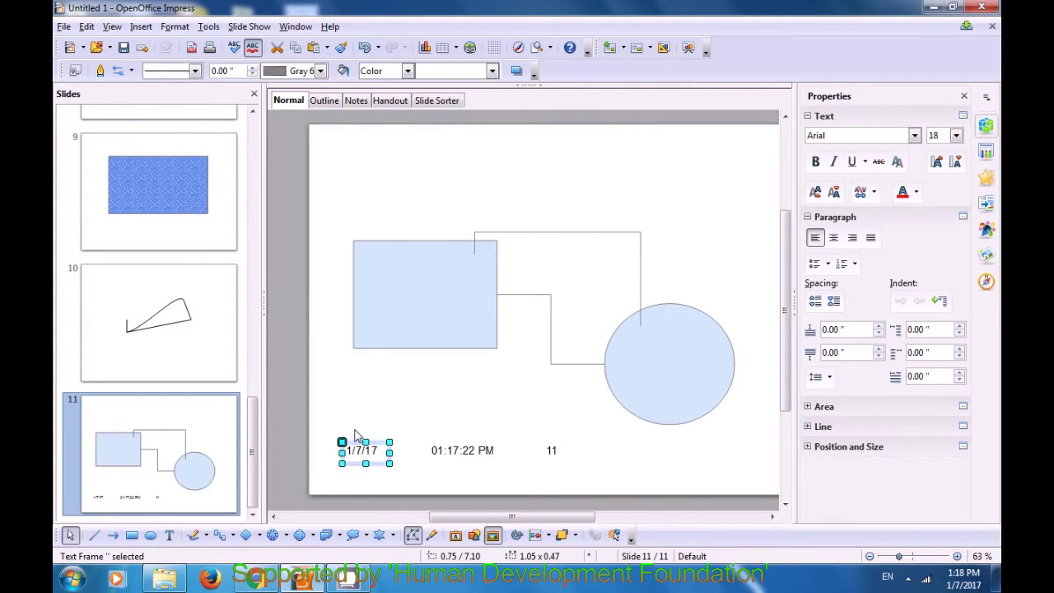
{"action": "left_click", "coordinate": [89, 26]}
{"action": "mouse_move", "coordinate": [112, 26]}
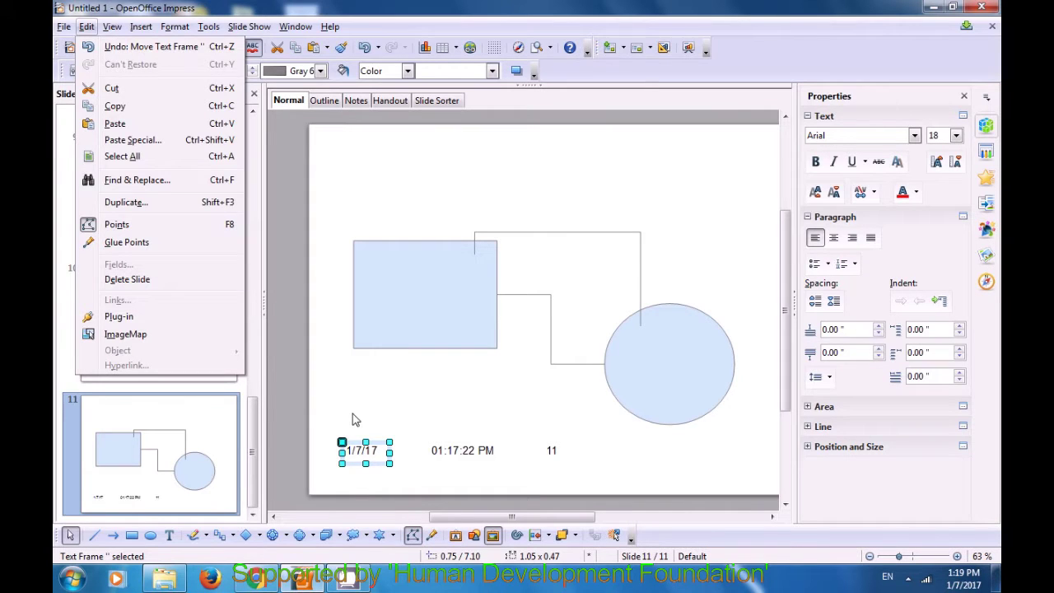
{"action": "left_click", "coordinate": [354, 445]}
Edit the date field to use the long format "Saturday, January 7, 2017", keeping it fixed
{"action": "left_click", "coordinate": [359, 450]}
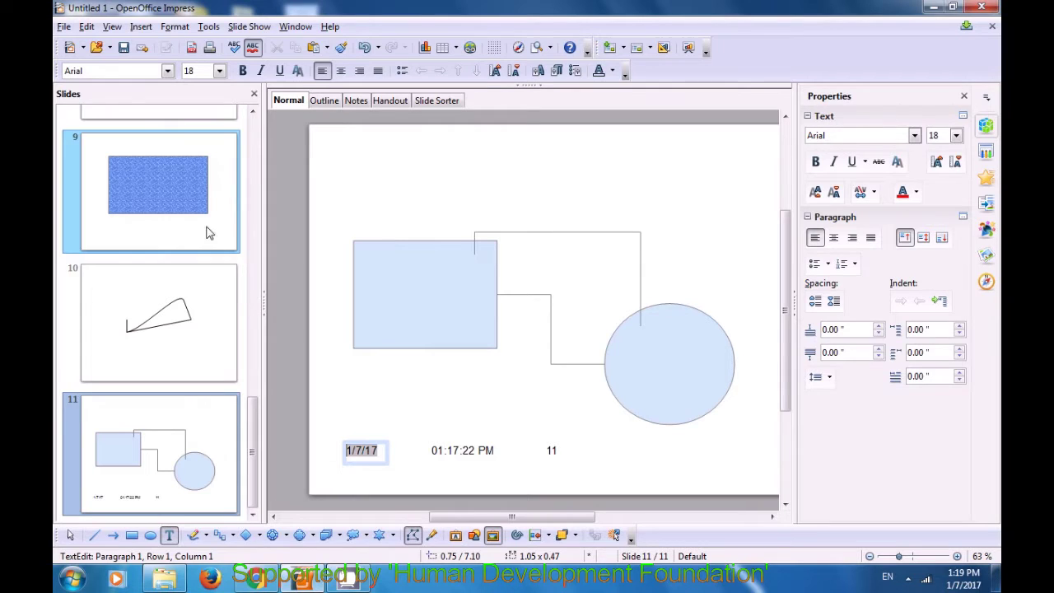
{"action": "left_click", "coordinate": [87, 27]}
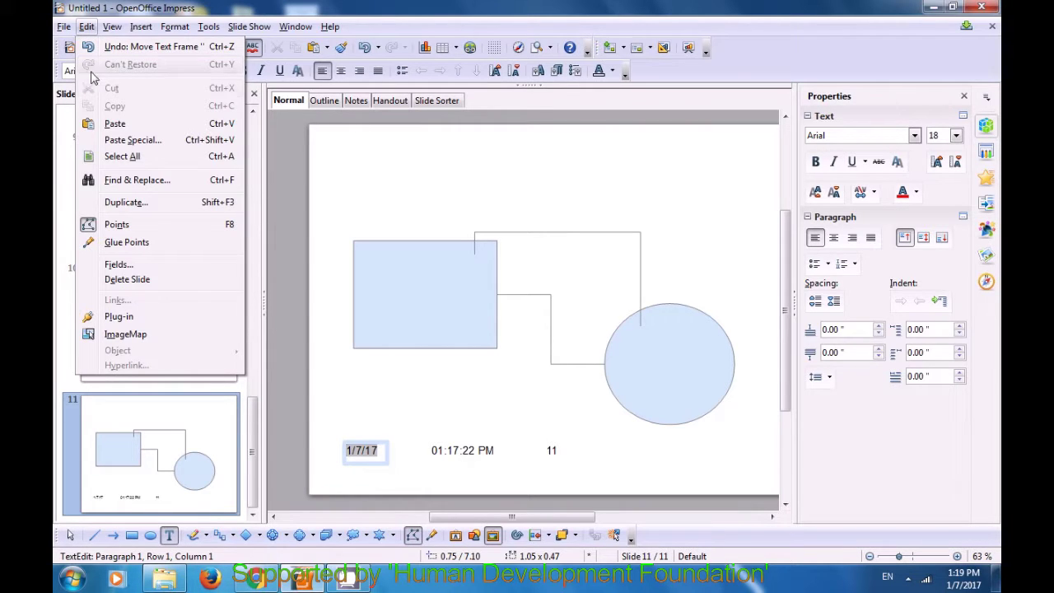
{"action": "left_click", "coordinate": [115, 266]}
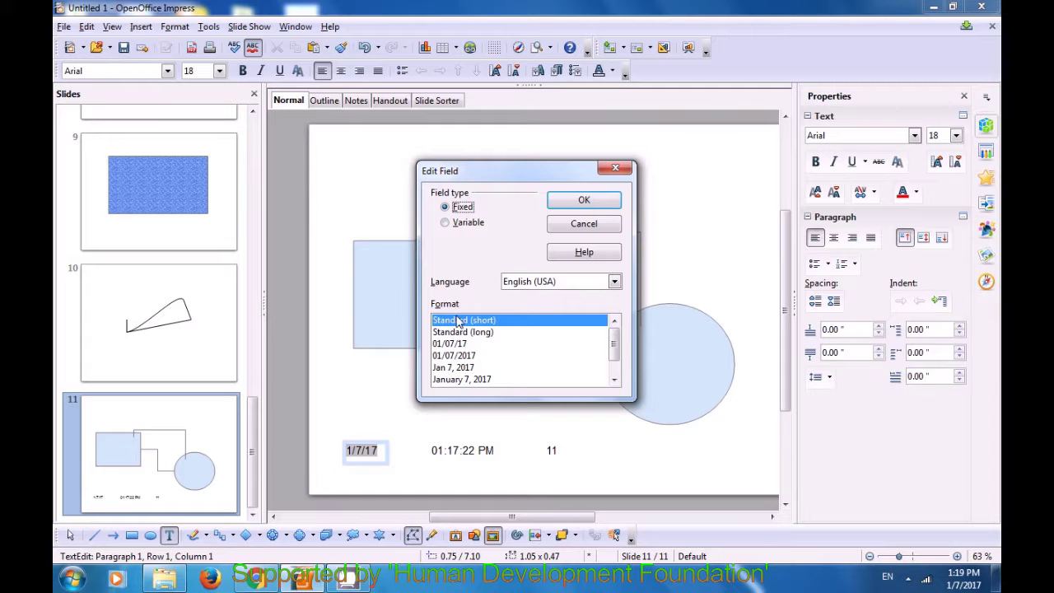
{"action": "left_click_drag", "start_coordinate": [614, 347], "coordinate": [616, 377]}
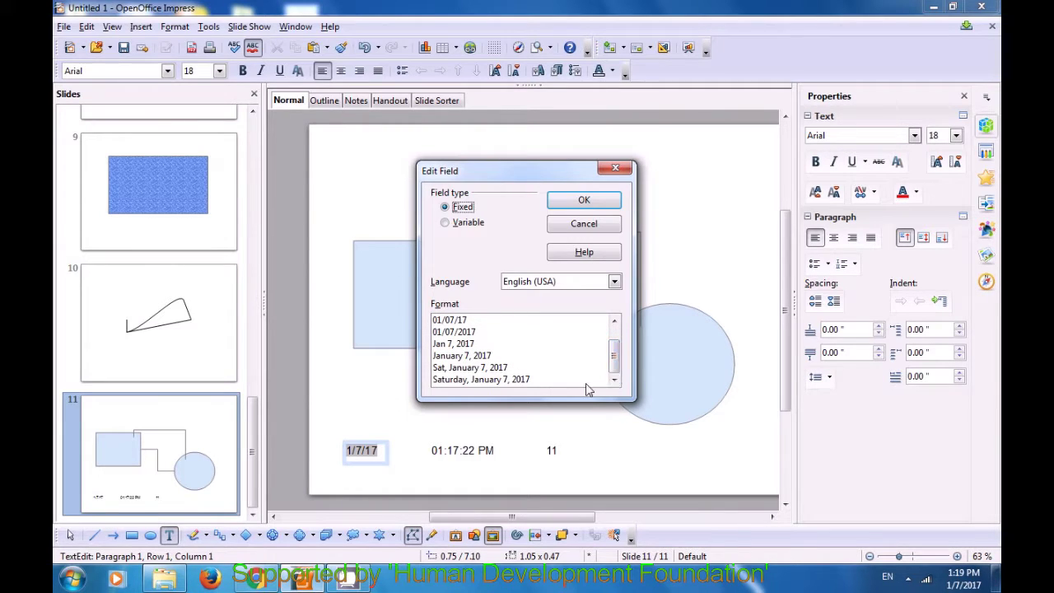
{"action": "left_click", "coordinate": [513, 381]}
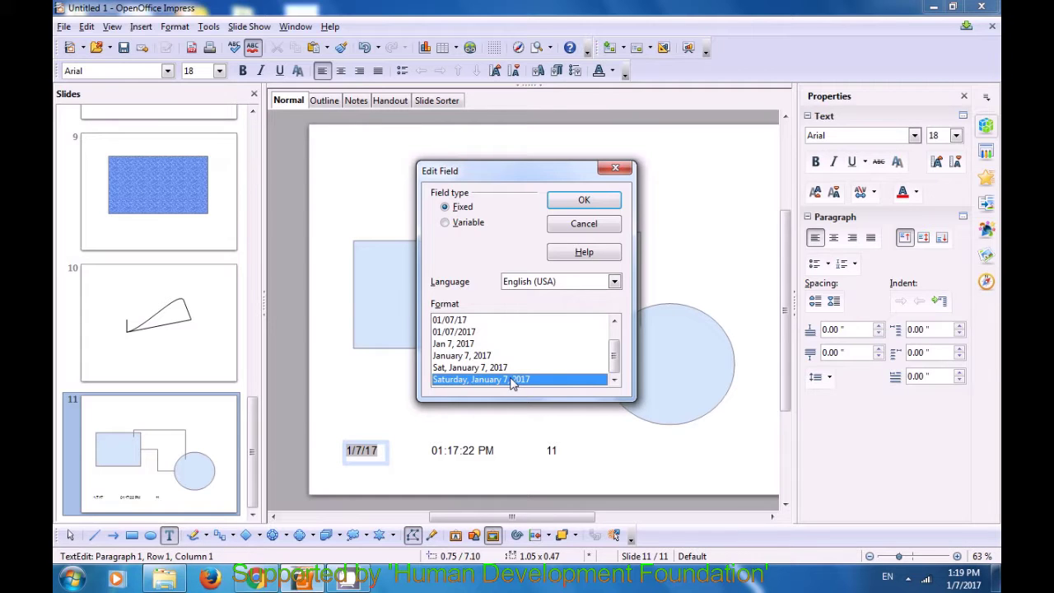
{"action": "left_click", "coordinate": [578, 201]}
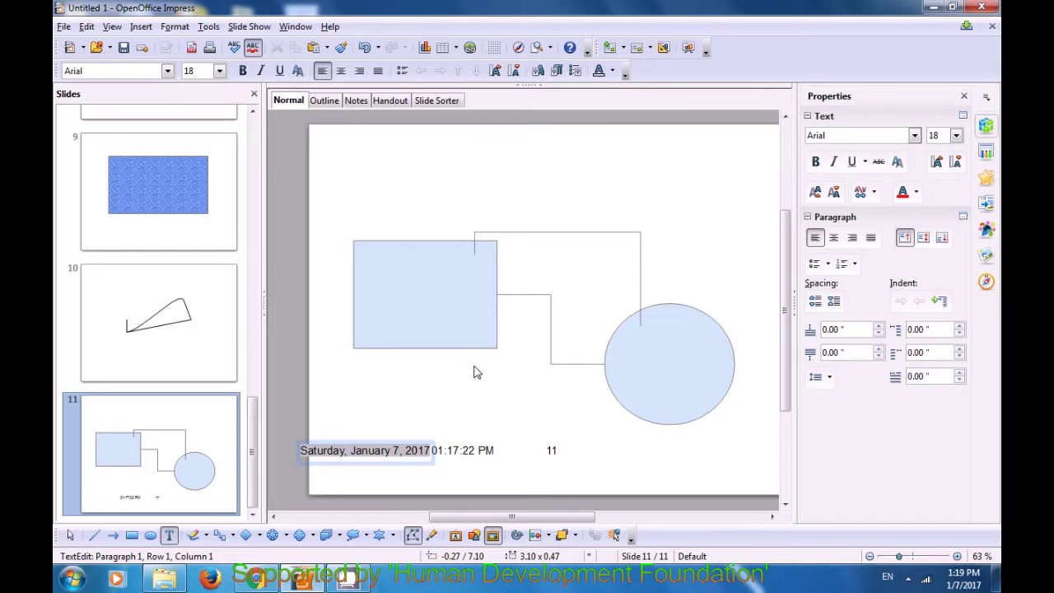
{"action": "left_click", "coordinate": [474, 373]}
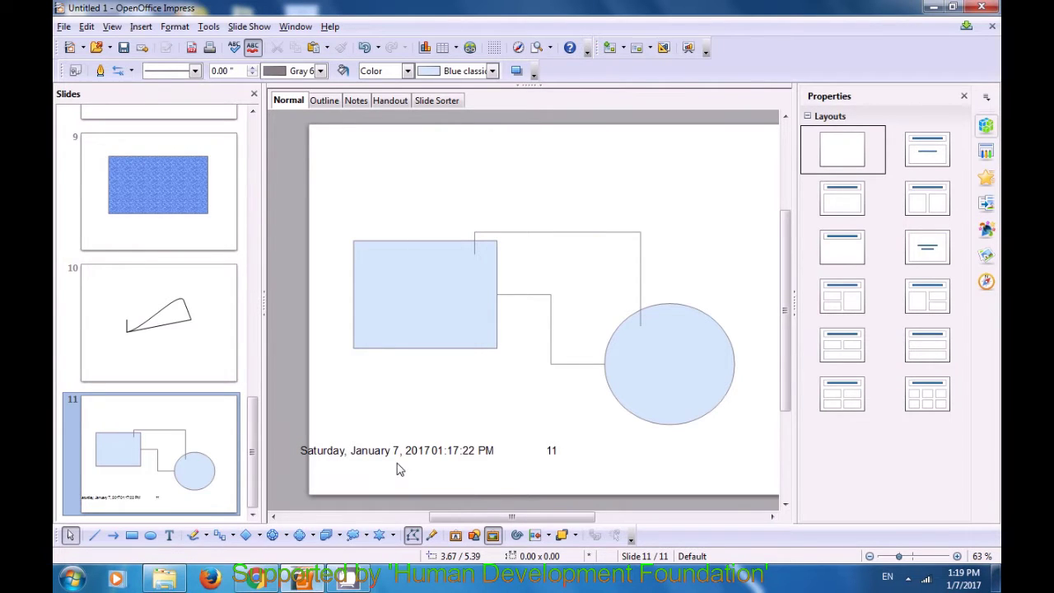
Edit the time field to use the 24-hour format "13:17", keeping it fixed
{"action": "left_click", "coordinate": [451, 460]}
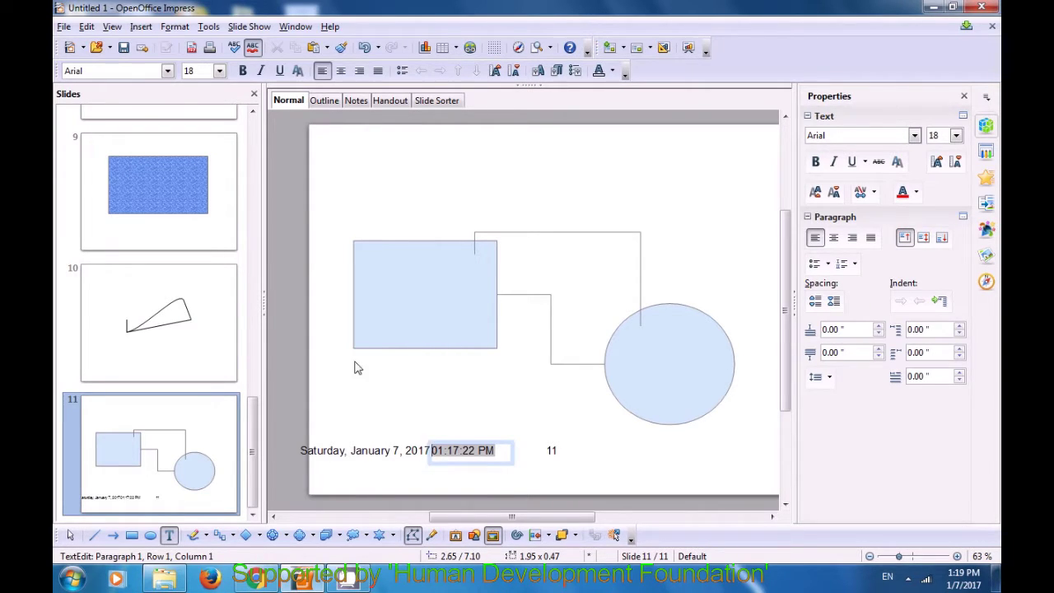
{"action": "left_click", "coordinate": [88, 27]}
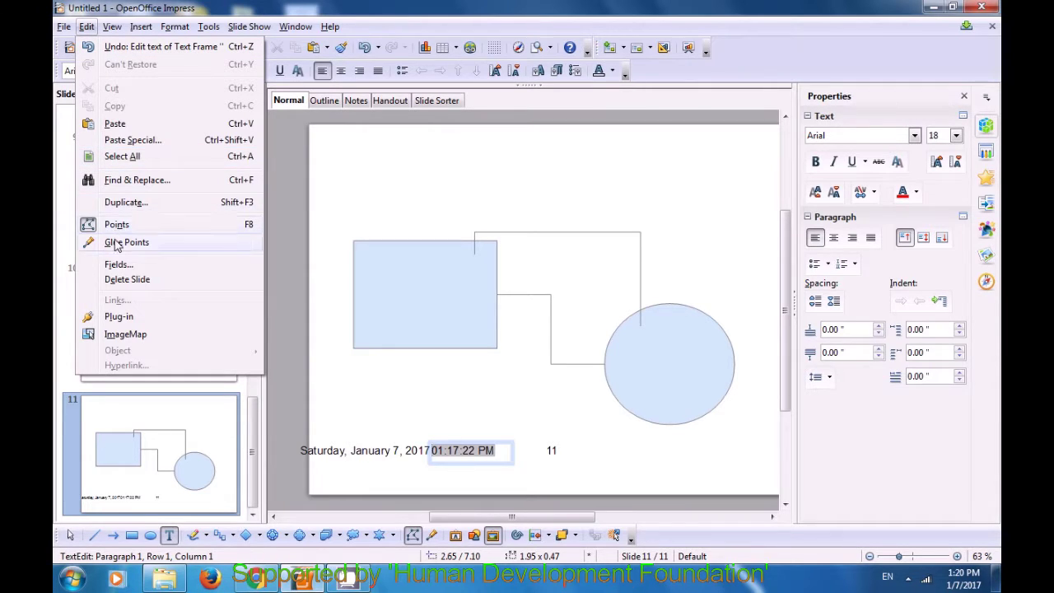
{"action": "left_click", "coordinate": [117, 268]}
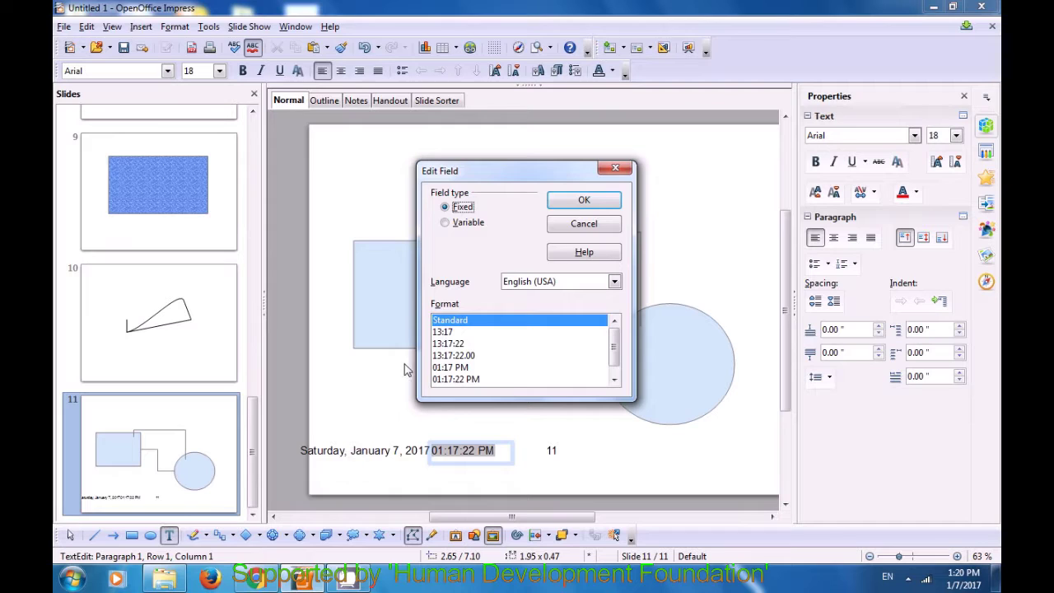
{"action": "scroll", "coordinate": [616, 350], "scroll_direction": "down", "scroll_amount": 1}
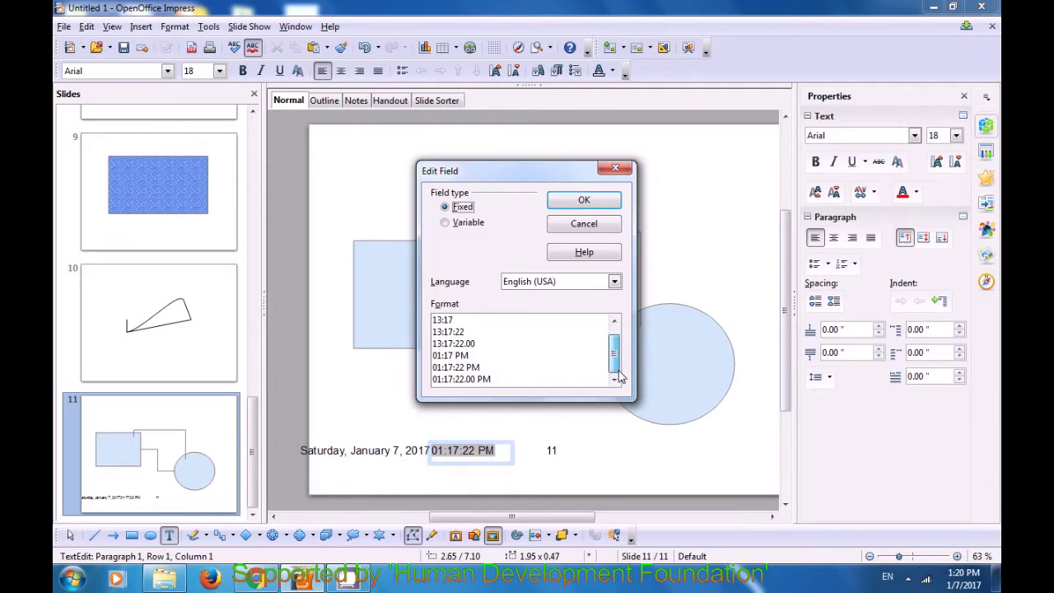
{"action": "left_click", "coordinate": [457, 358]}
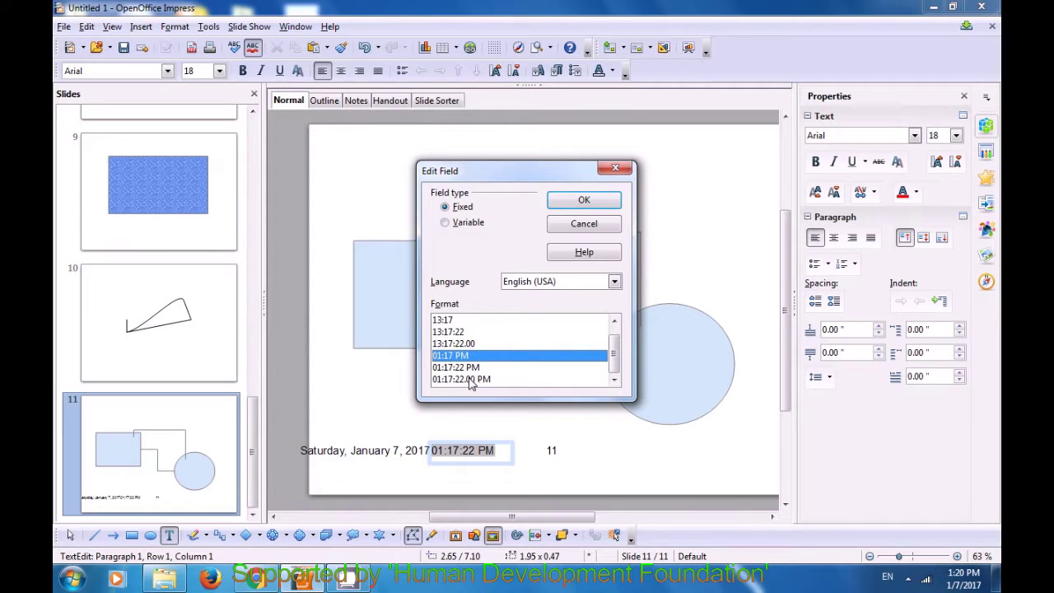
{"action": "left_click", "coordinate": [448, 320]}
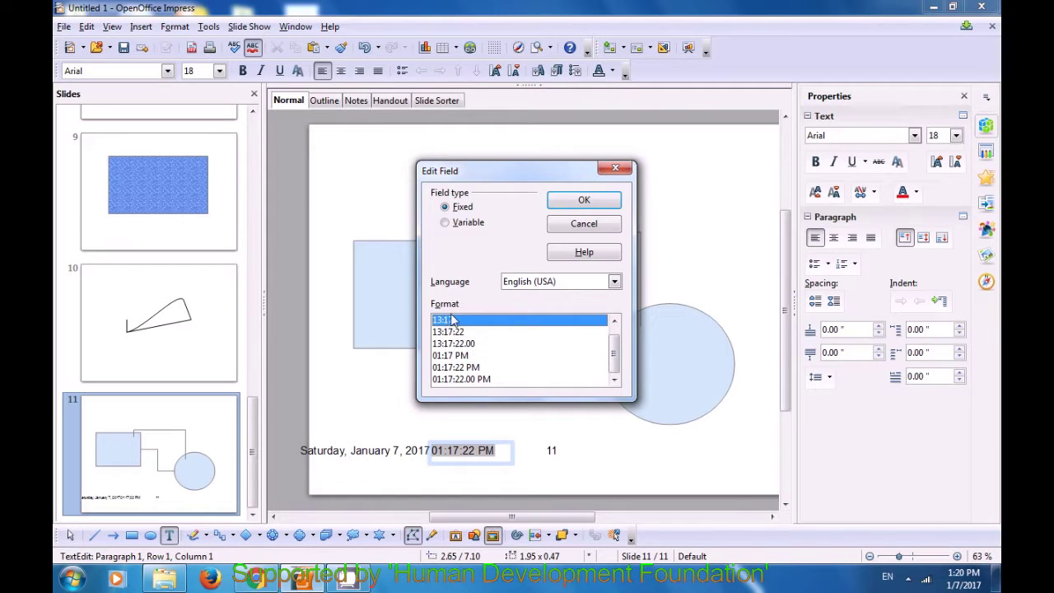
{"action": "left_click", "coordinate": [582, 204]}
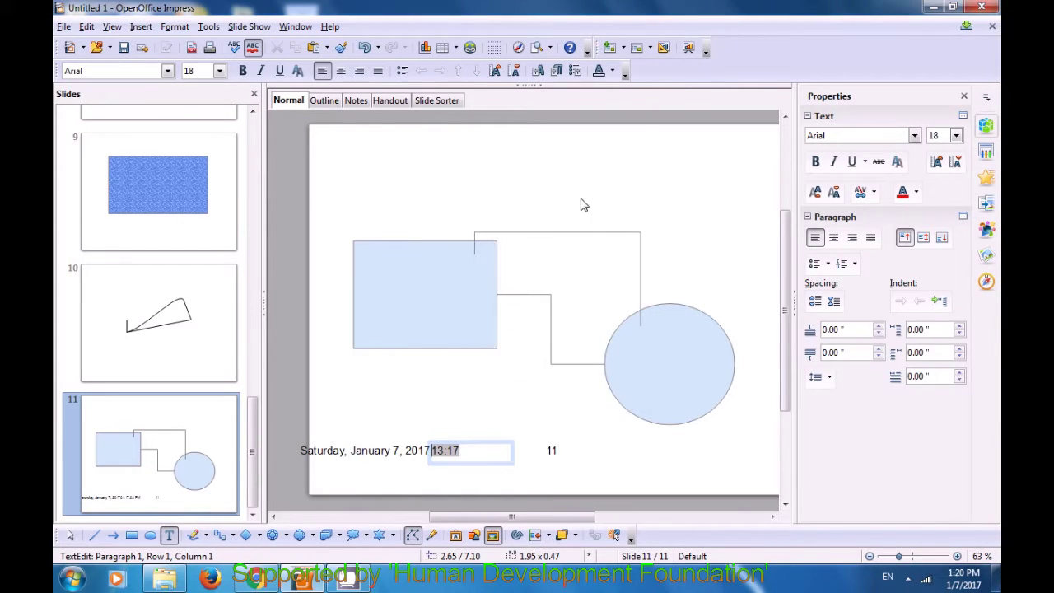
{"action": "left_click", "coordinate": [486, 392]}
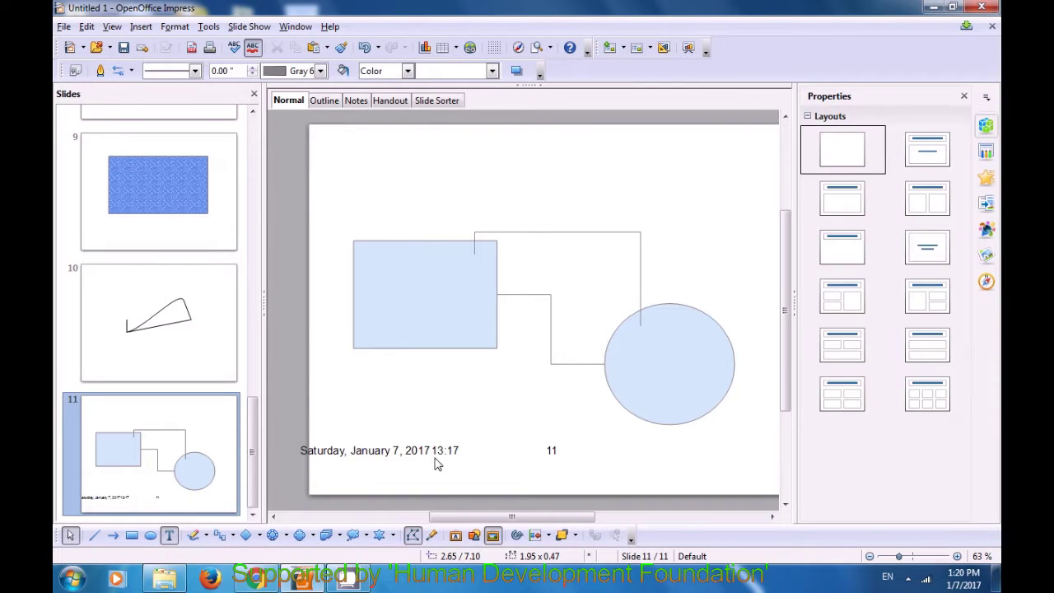
Check whether field editing is available for the page number field
{"action": "left_click", "coordinate": [553, 458]}
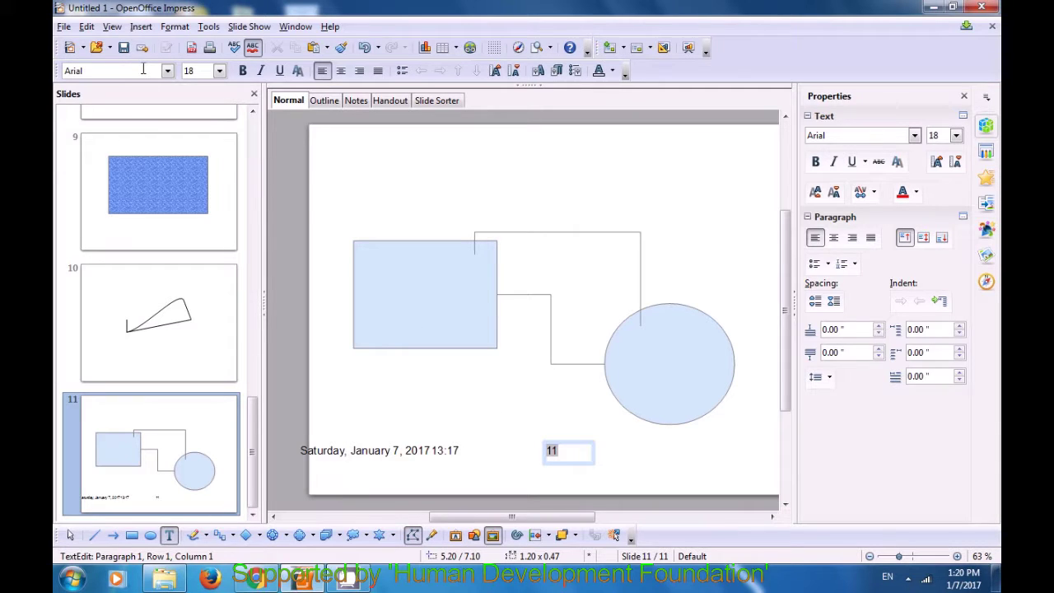
{"action": "left_click", "coordinate": [86, 27]}
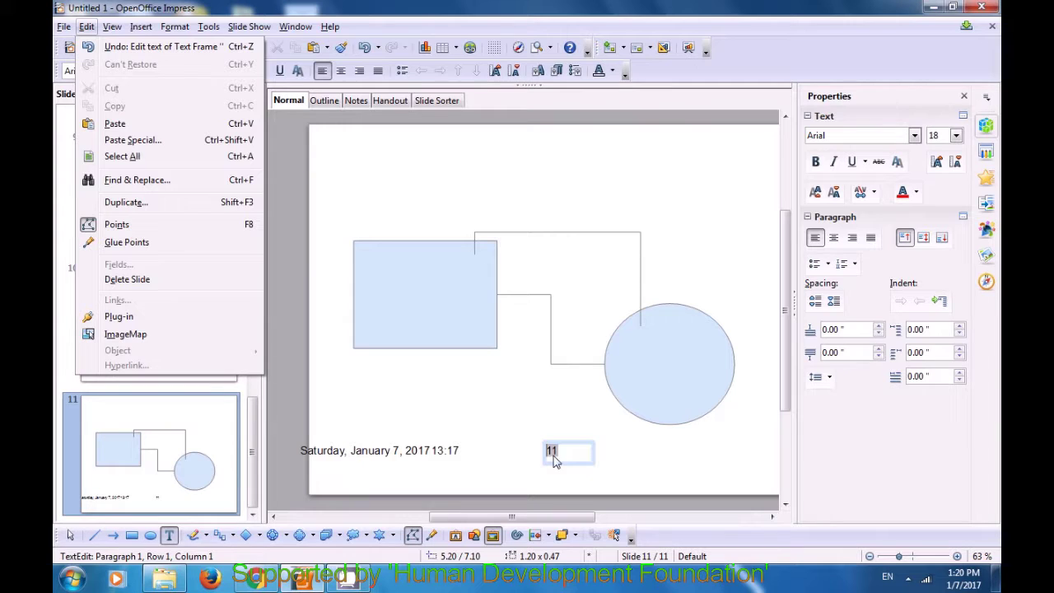
{"action": "left_click", "coordinate": [519, 434]}
{"action": "left_click", "coordinate": [529, 448]}
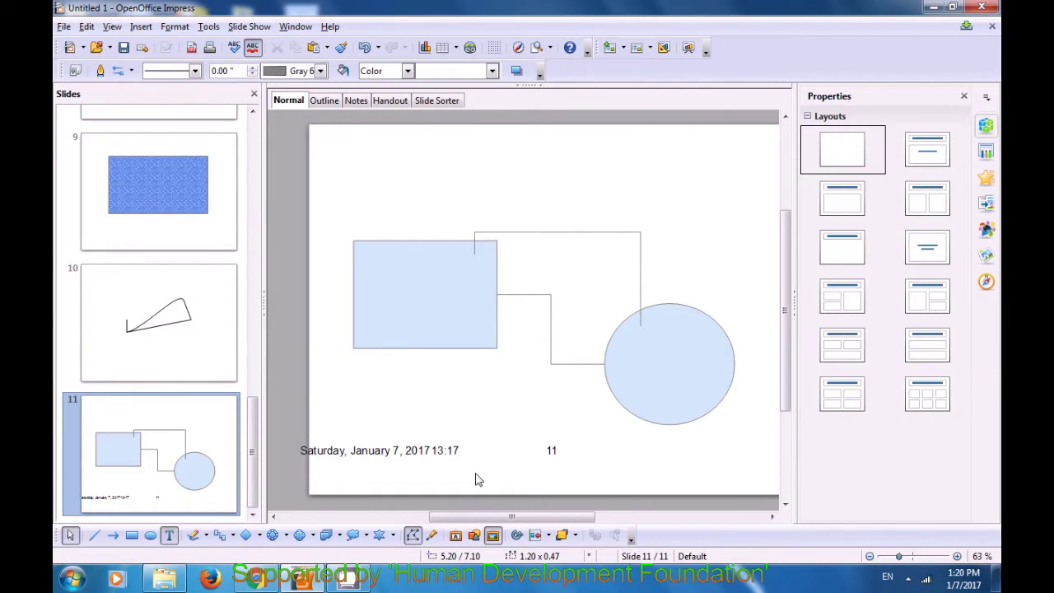
Move the time field right along its line so it stands clear of the date, and deselect it
{"action": "left_click", "coordinate": [435, 456]}
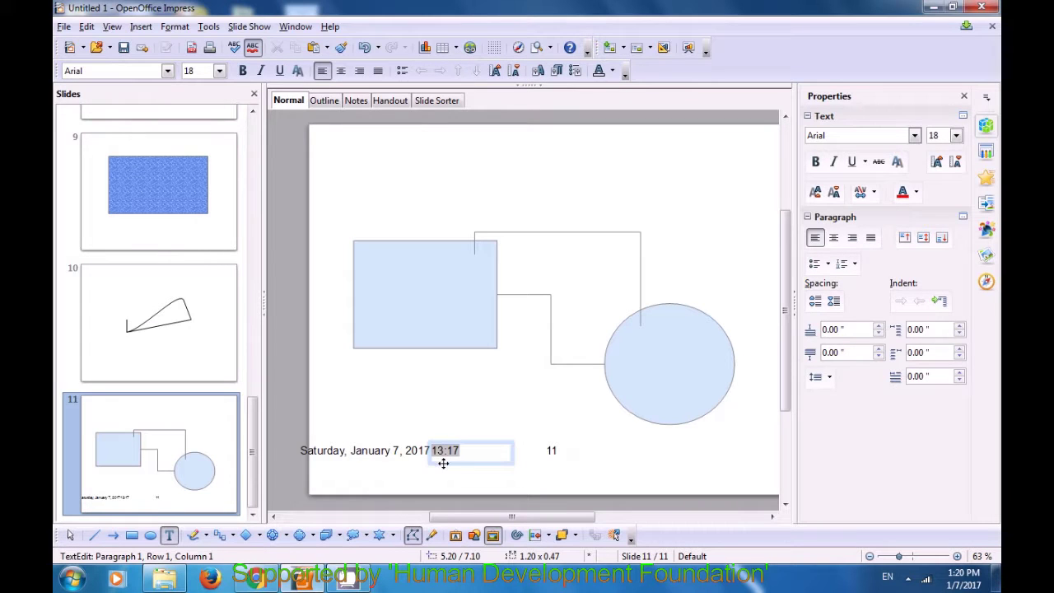
{"action": "left_click_drag", "start_coordinate": [445, 464], "coordinate": [483, 464]}
{"action": "left_click", "coordinate": [469, 486]}
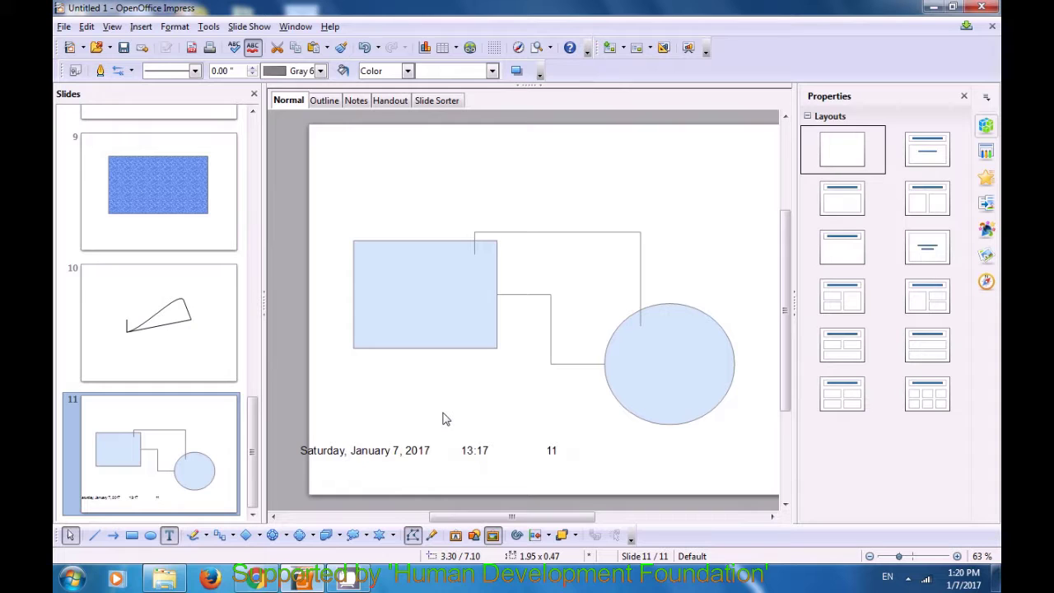